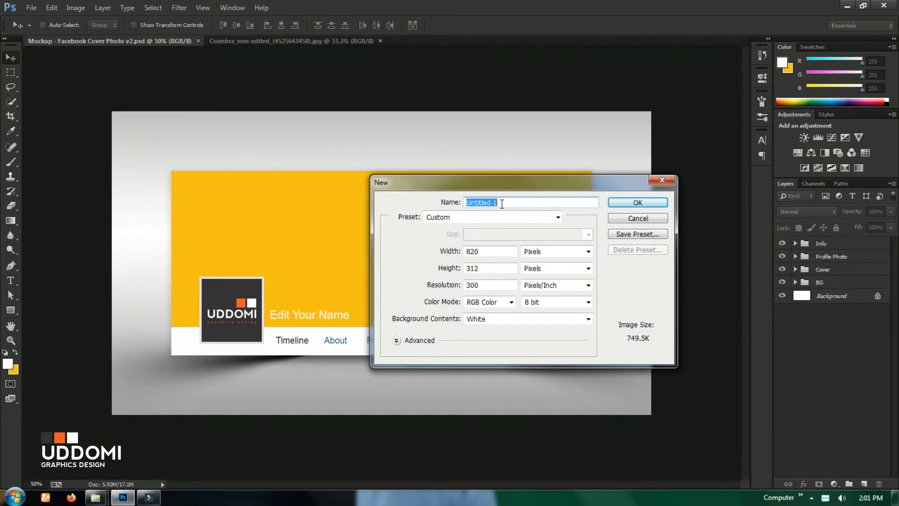
- Create a new document named Facebook Cover Photo, 820 by 312 pixels at 72 pixels/inch
text(Facebook Cover Photo)
click(498, 252)
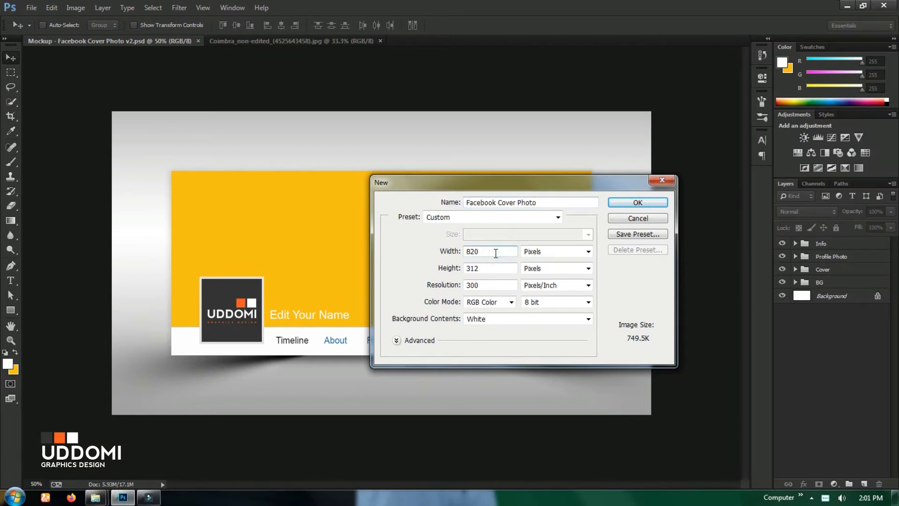
click(496, 270)
drag(495, 285, 409, 287)
text(72)
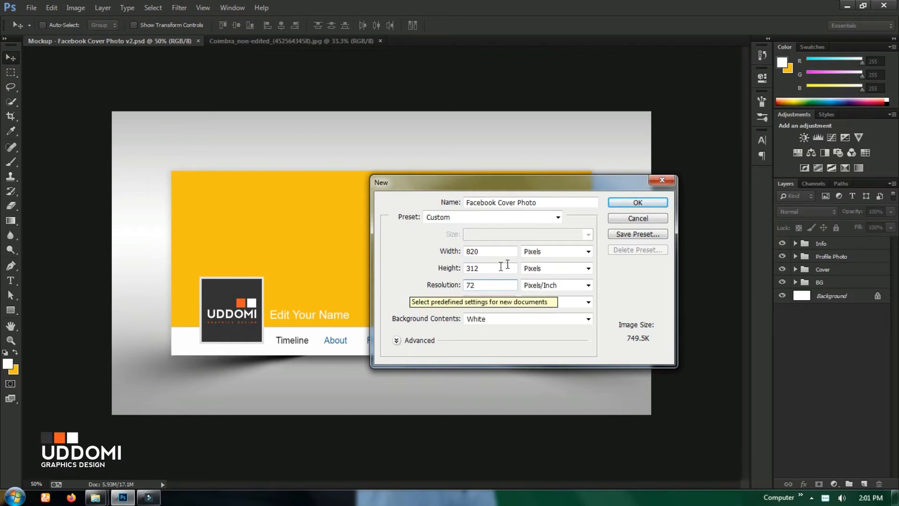
click(499, 268)
click(502, 249)
click(495, 273)
click(497, 268)
click(492, 284)
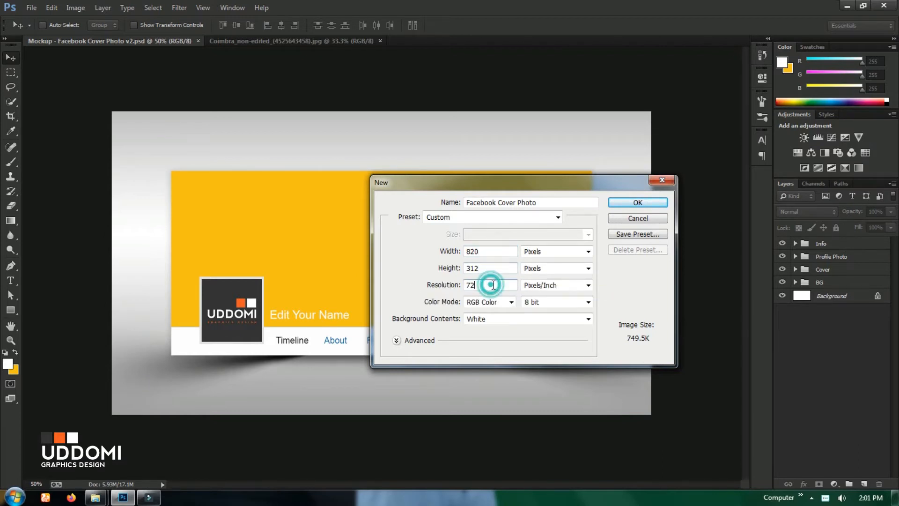
click(661, 203)
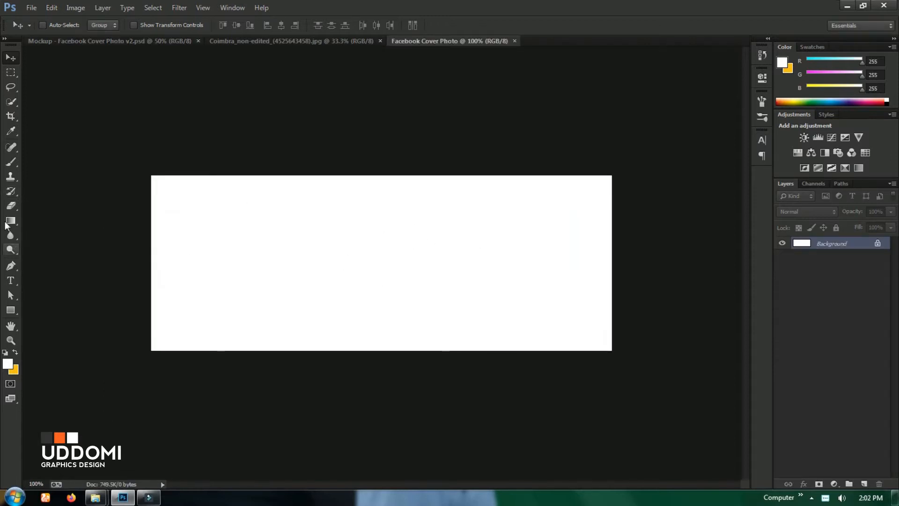
- Create a 640 by 312 px rectangle shape on the canvas using exact dimensions
click(13, 311)
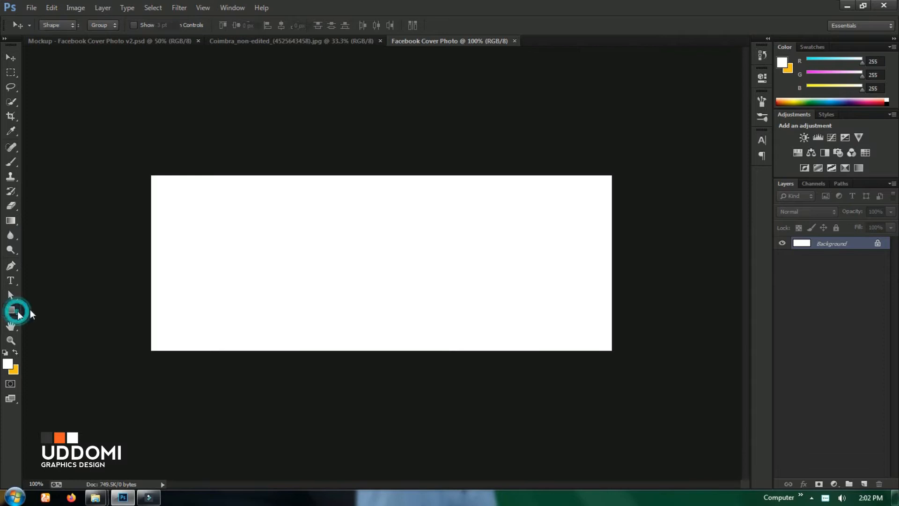
click(97, 309)
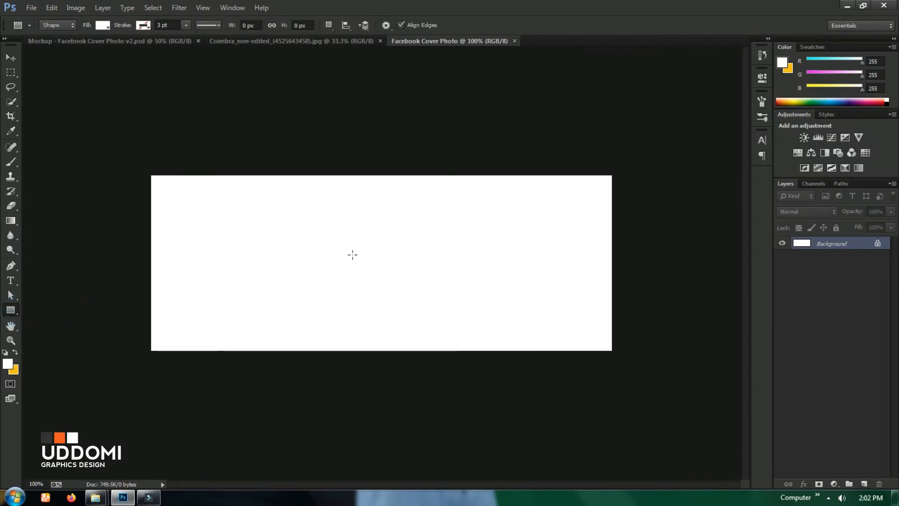
click(340, 243)
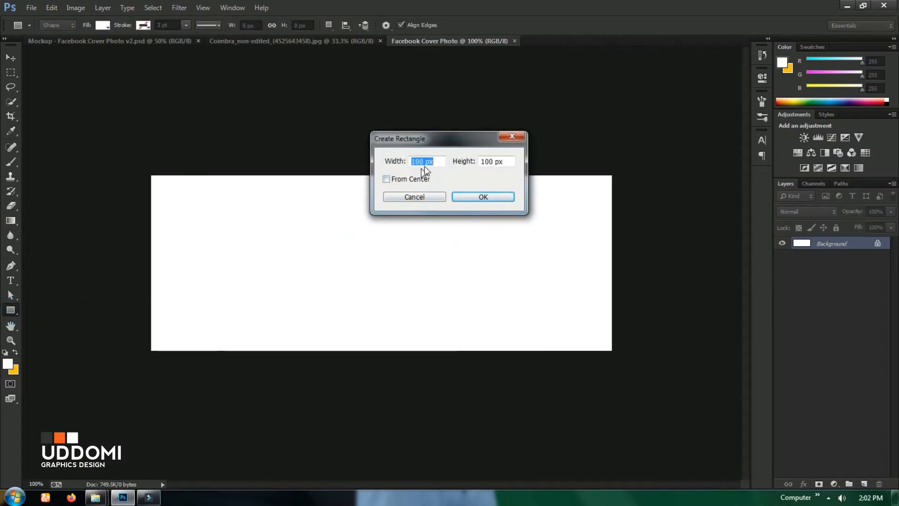
text(640)
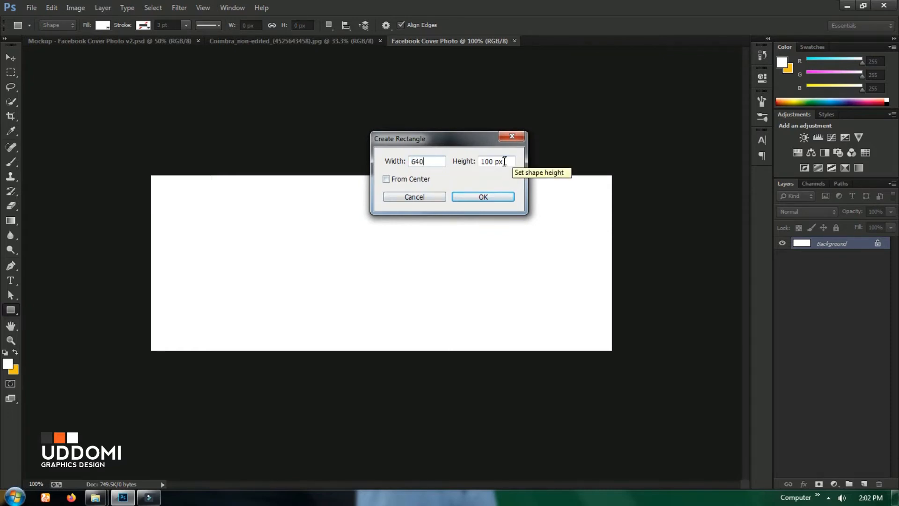
key(Tab)
text(3)
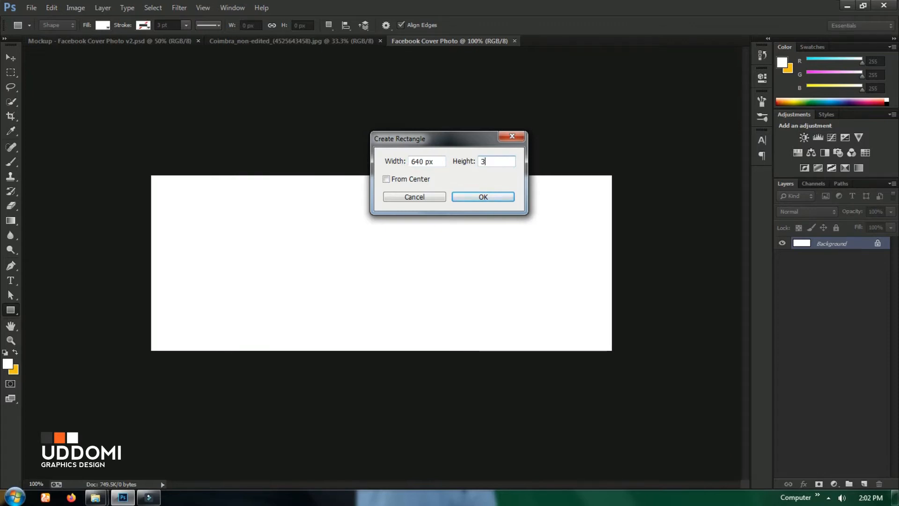
click(491, 196)
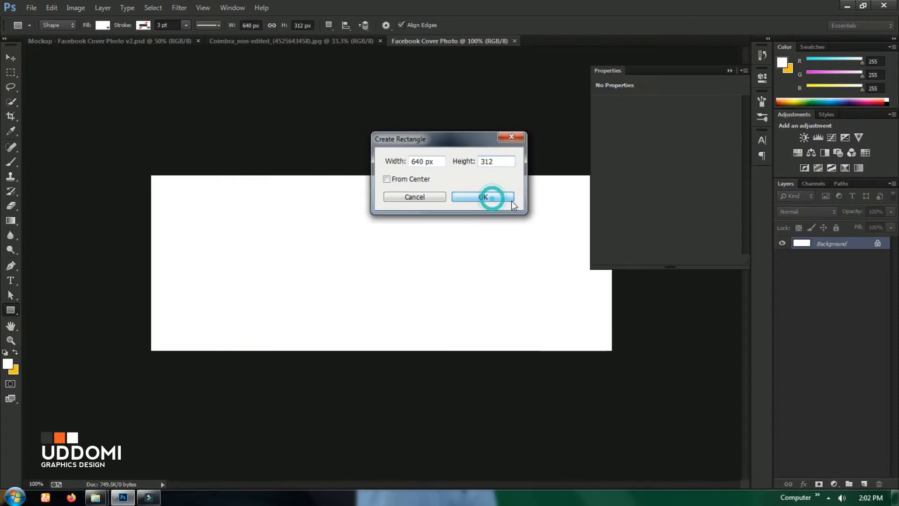
- Change the rectangle's fill to light gray
click(601, 137)
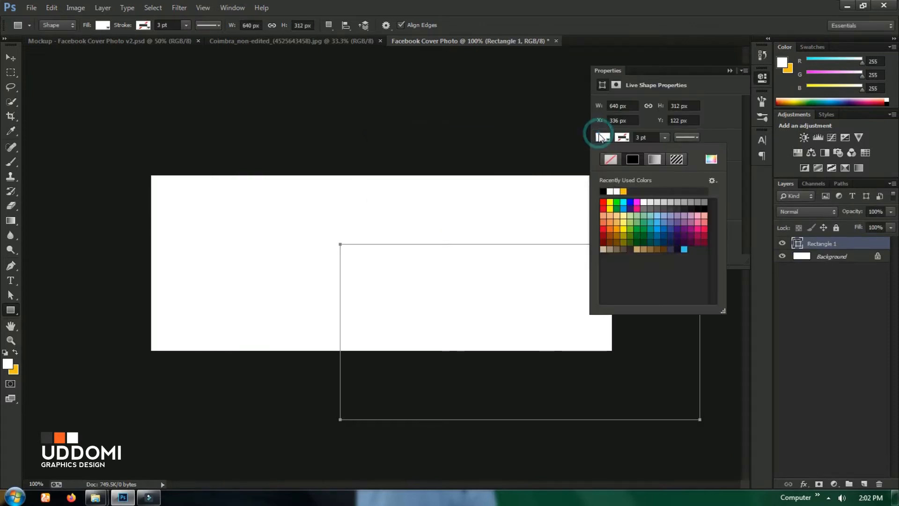
click(671, 202)
click(763, 77)
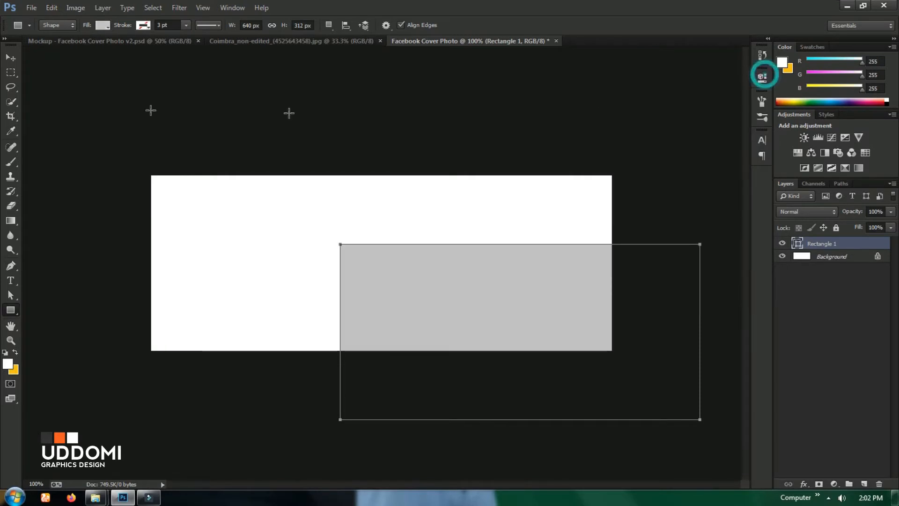
- Center the gray rectangle horizontally and vertically on the canvas, and clear the selection
click(10, 57)
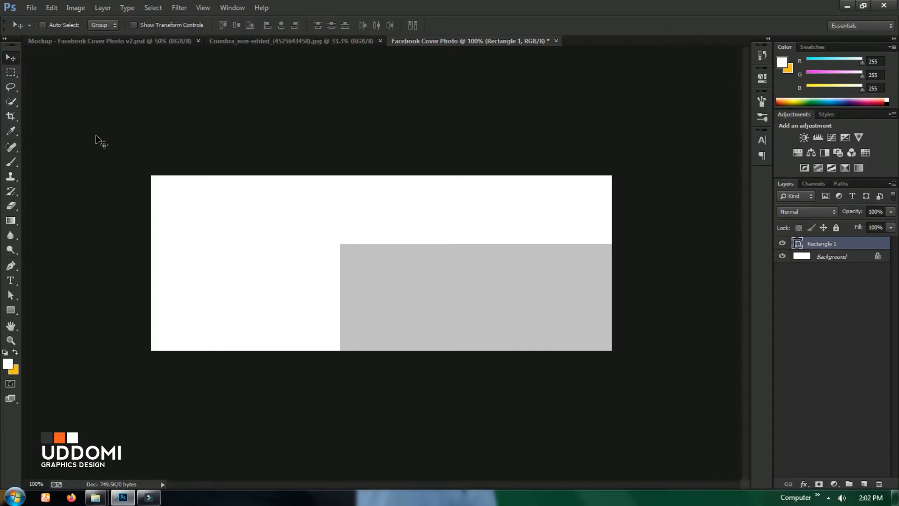
key(ctrl+a)
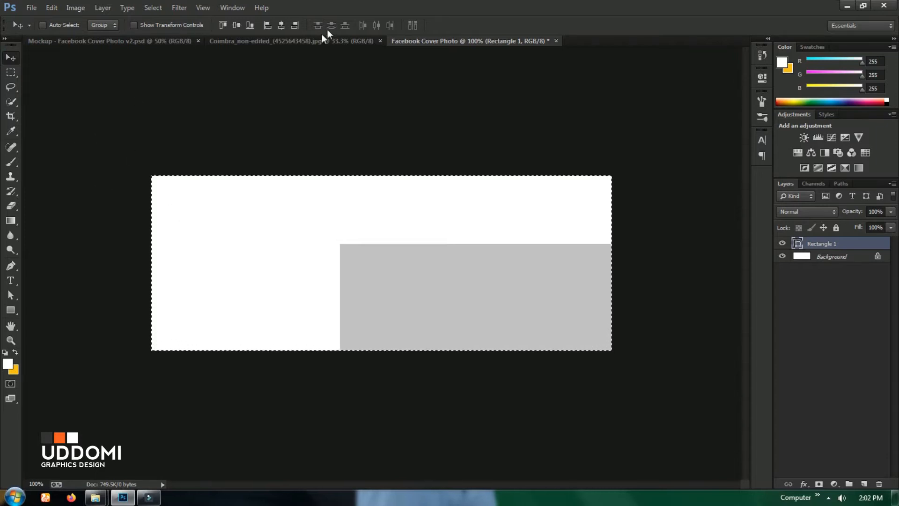
click(281, 26)
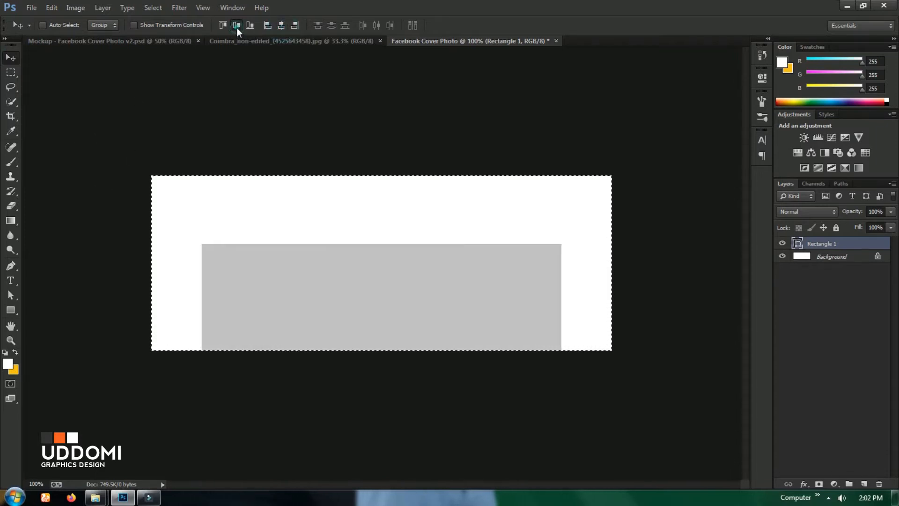
click(237, 26)
key(ctrl+d)
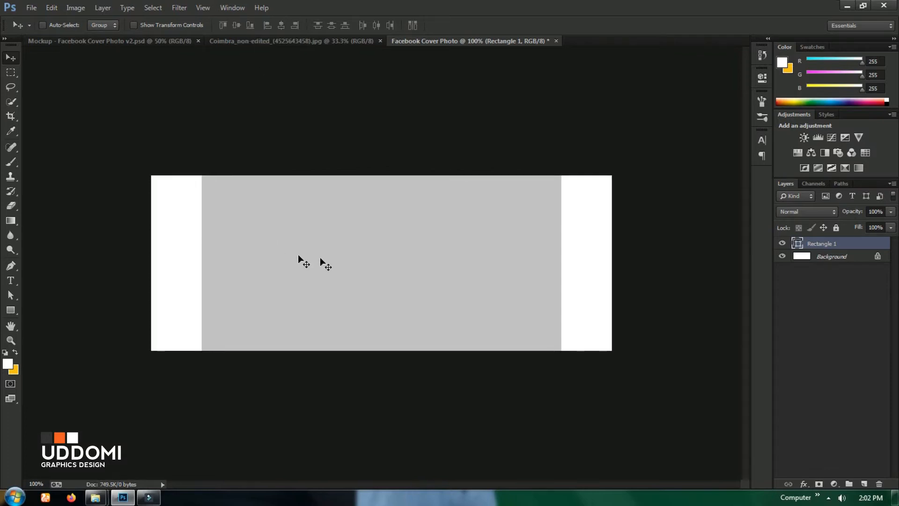
- Resize the whole image to 1500 pixels wide, keeping its proportions
scroll(322, 258, up, 3)
scroll(323, 257, down, 1)
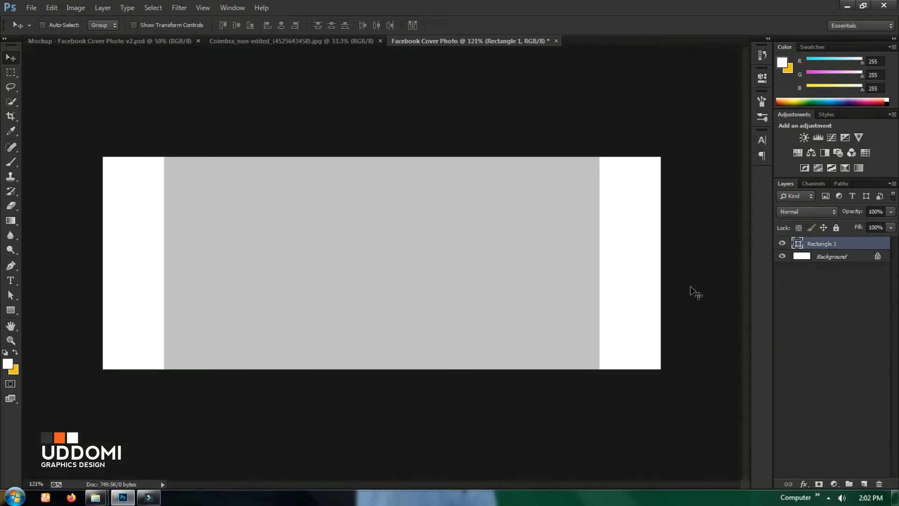
click(845, 279)
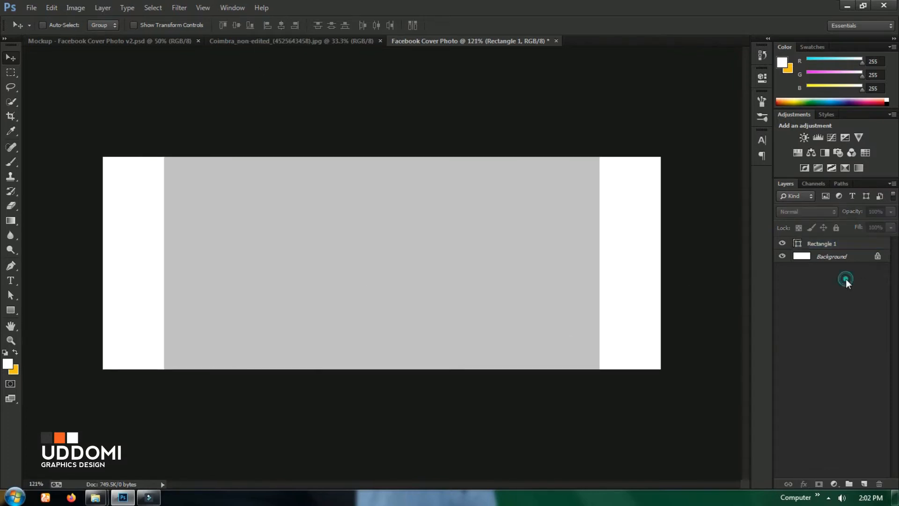
click(76, 9)
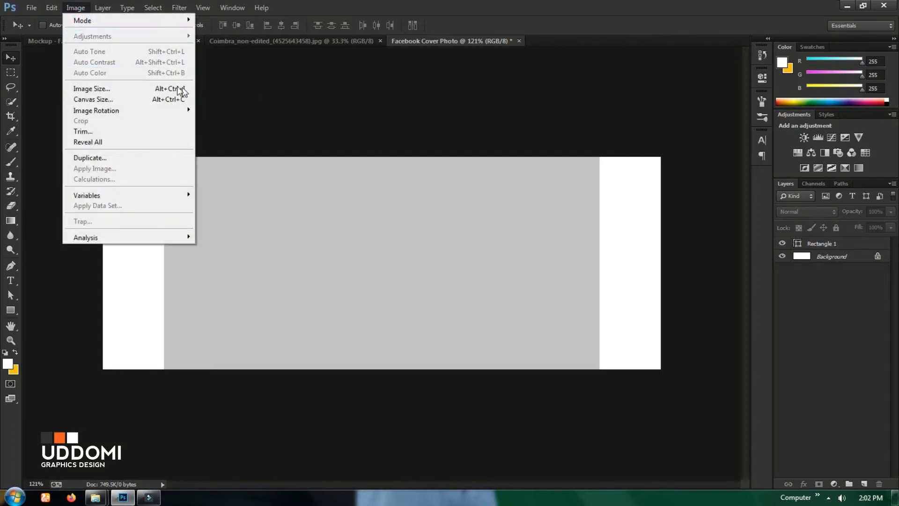
click(161, 90)
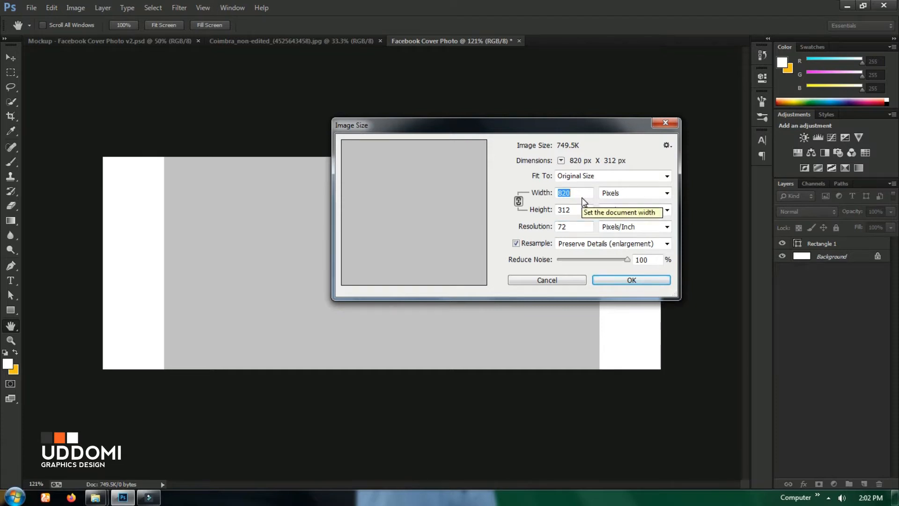
text(1500)
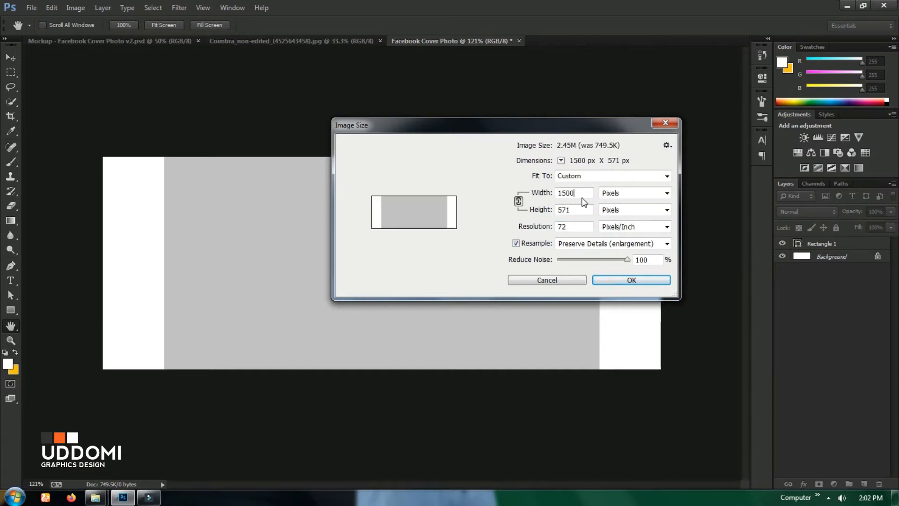
click(636, 283)
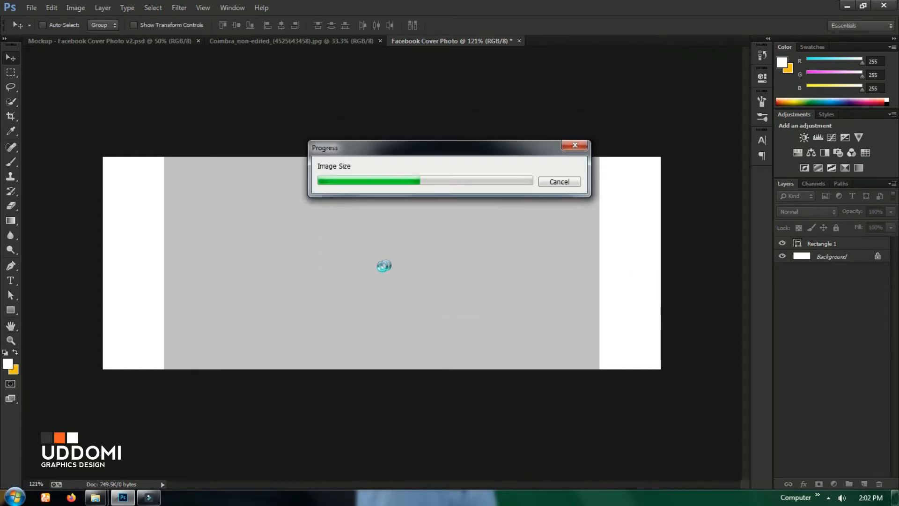
- Set the image resolution to 300 pixels/inch
key(ctrl+0)
scroll(393, 266, down, 5)
scroll(393, 266, up, 1)
scroll(393, 266, down, 1)
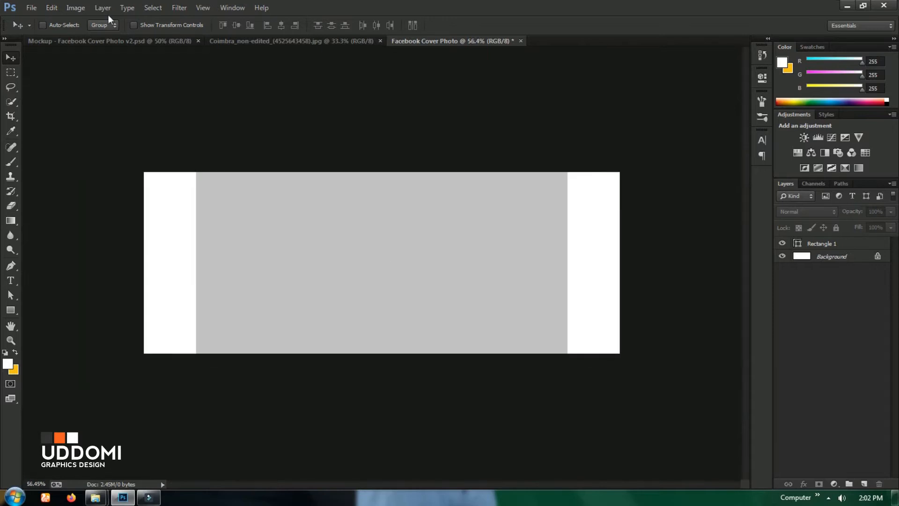
click(74, 8)
click(115, 89)
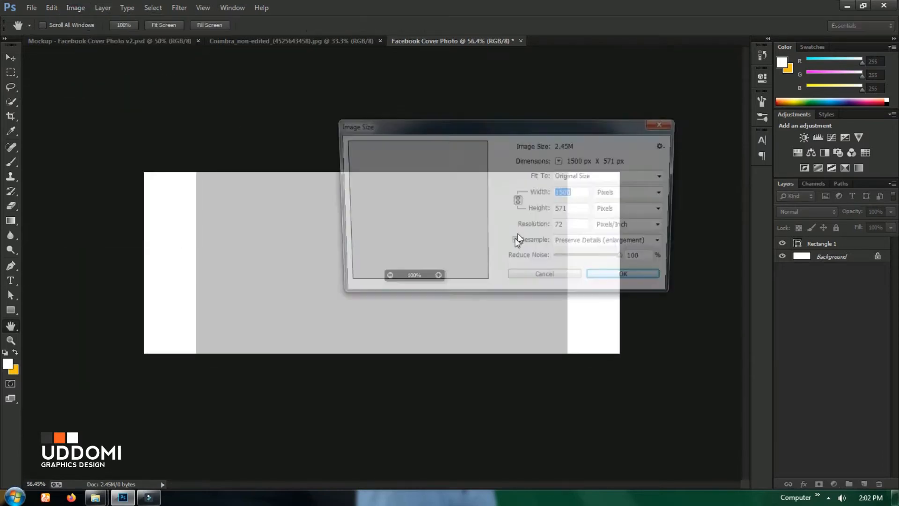
double_click(568, 225)
text(300)
click(632, 281)
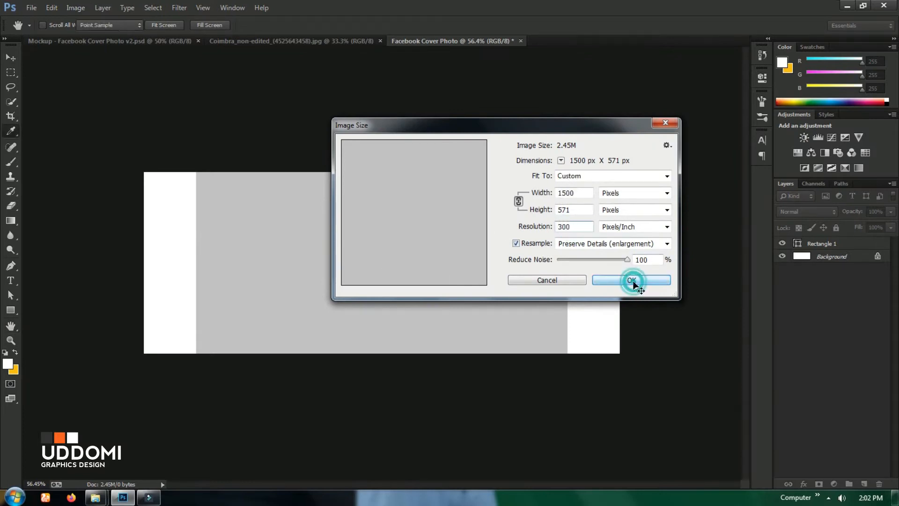
scroll(363, 238, up, 2)
scroll(363, 238, down, 2)
scroll(364, 237, up, 1)
click(859, 244)
click(829, 256)
click(820, 327)
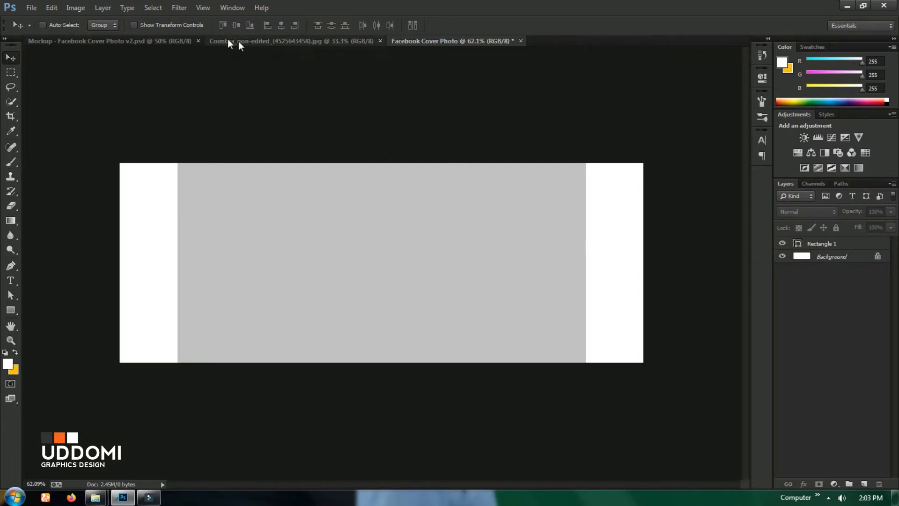
- Copy the Coimbra street photo into the Facebook Cover Photo document as a new layer
click(252, 42)
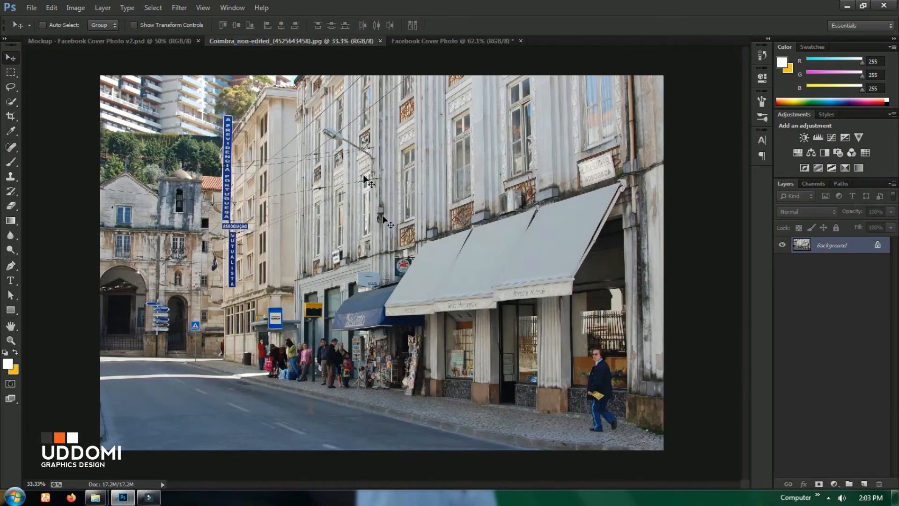
drag(454, 42, 369, 186)
scroll(402, 206, down, 2)
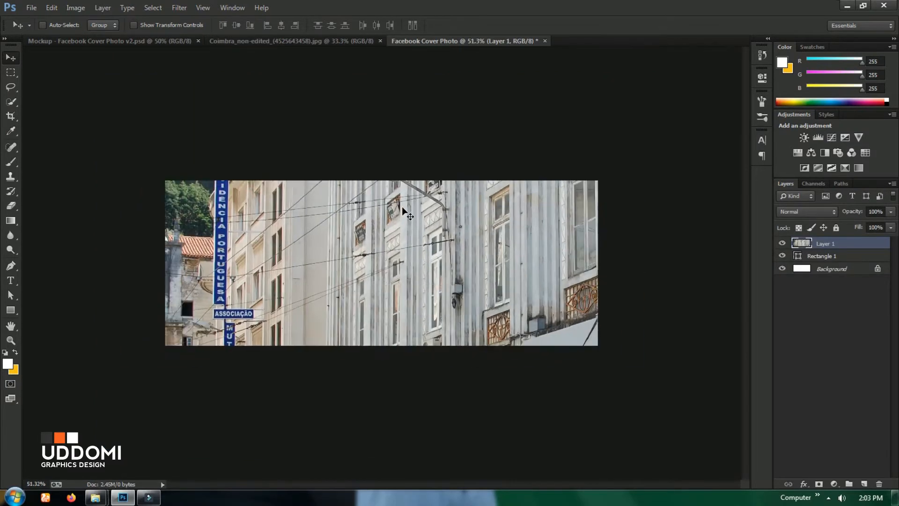
scroll(402, 206, up, 1)
right_click(852, 241)
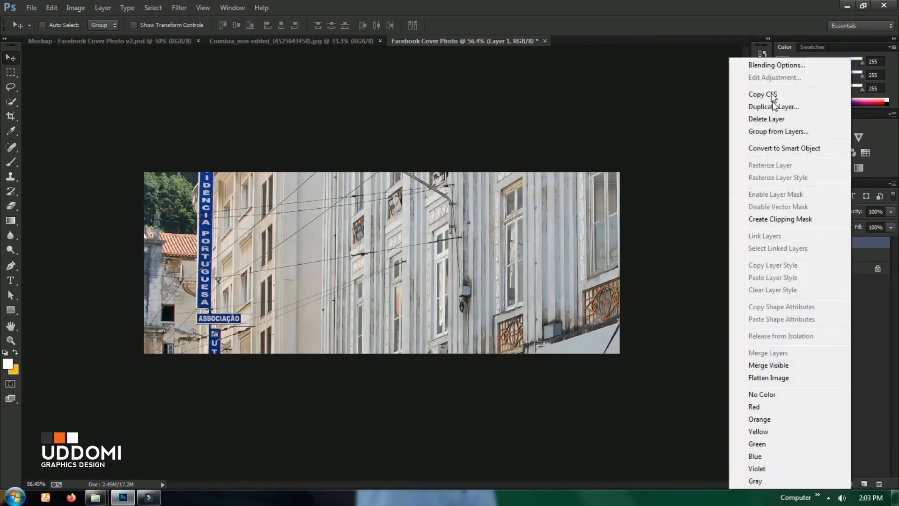
click(770, 65)
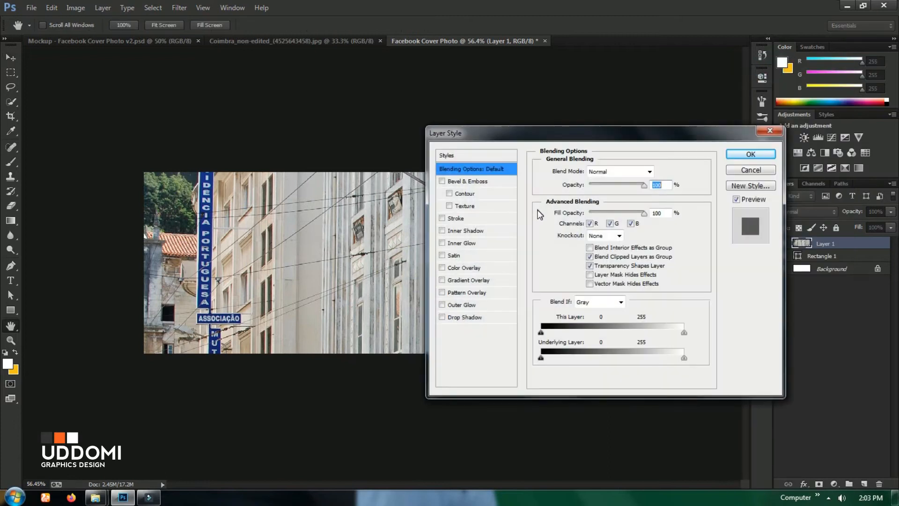
click(617, 173)
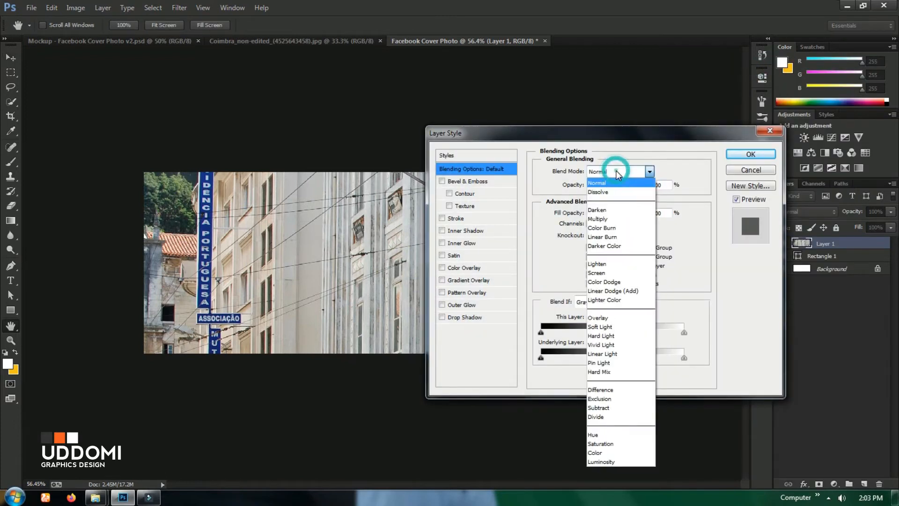
click(647, 148)
click(751, 170)
- Convert the street photo layer to a smart object and scale it to about 50% so it spans the canvas width
right_click(839, 241)
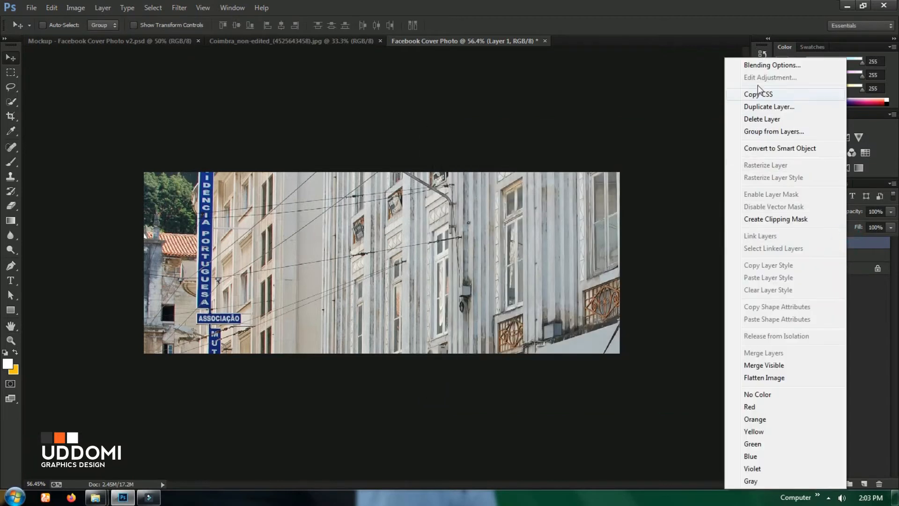
click(777, 148)
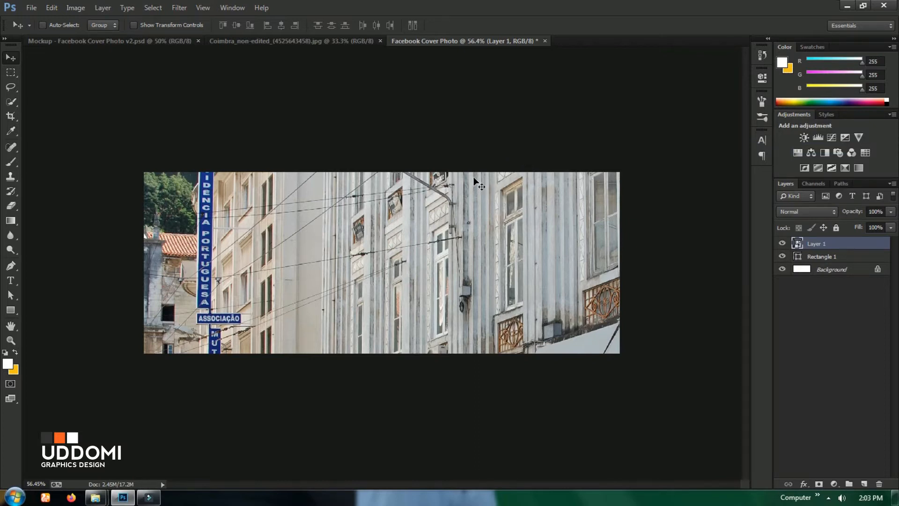
key(ctrl+t)
scroll(341, 192, down, 4)
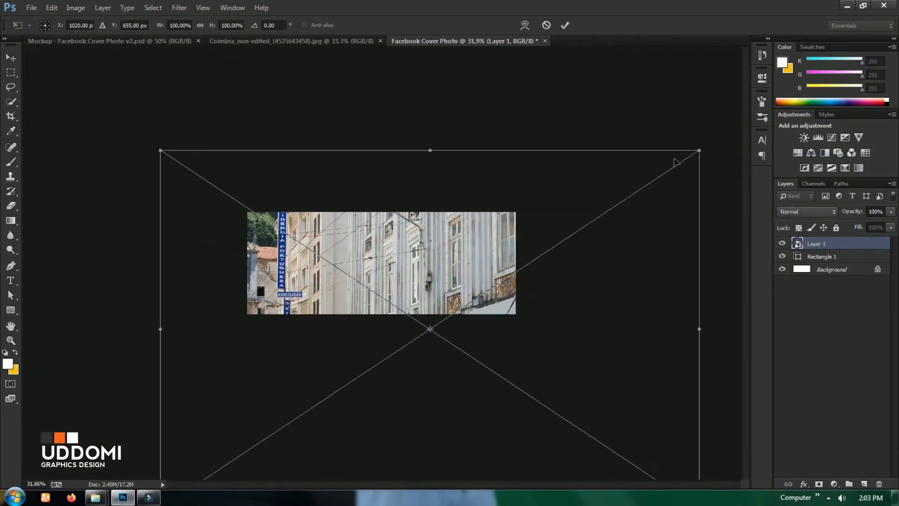
drag(698, 150, 560, 206)
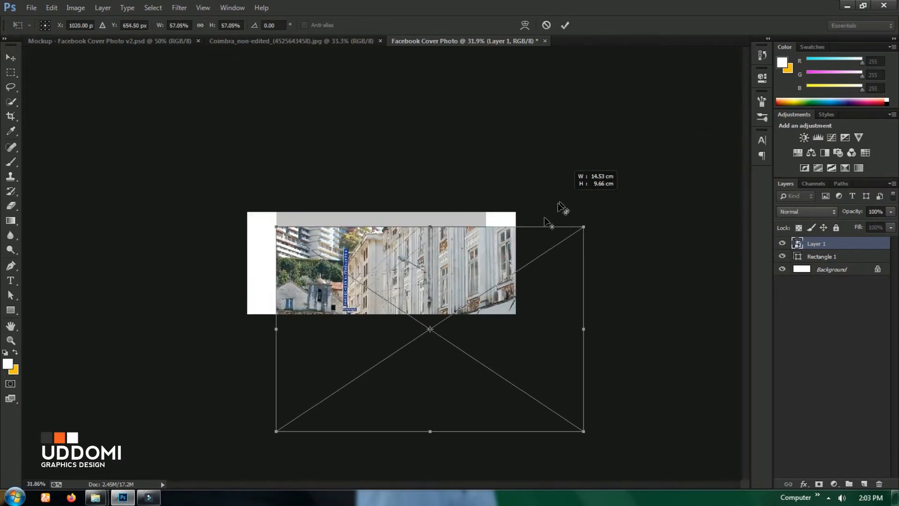
drag(493, 272, 466, 257)
drag(554, 416, 519, 392)
key(Return)
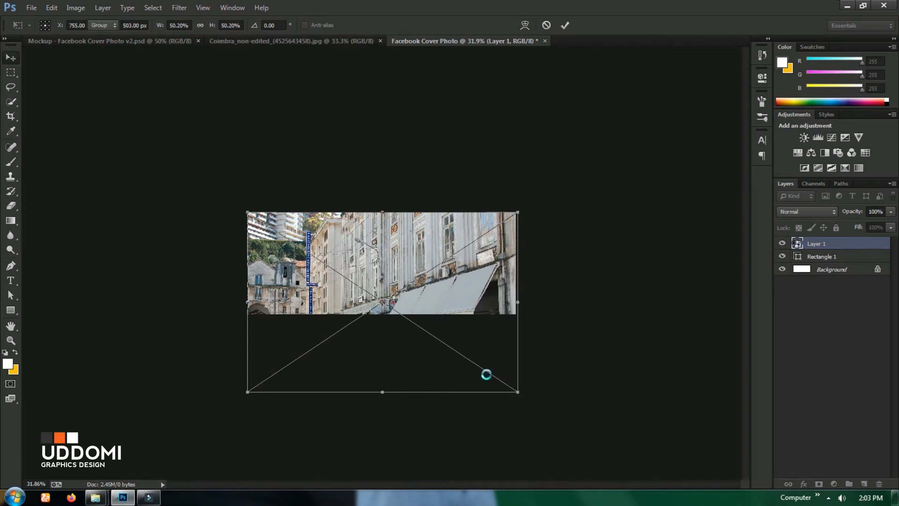
- Move the photo up until the street, awnings and pedestrians fill the canvas, and clear the layer selection
scroll(438, 328, up, 3)
drag(493, 316, 503, 227)
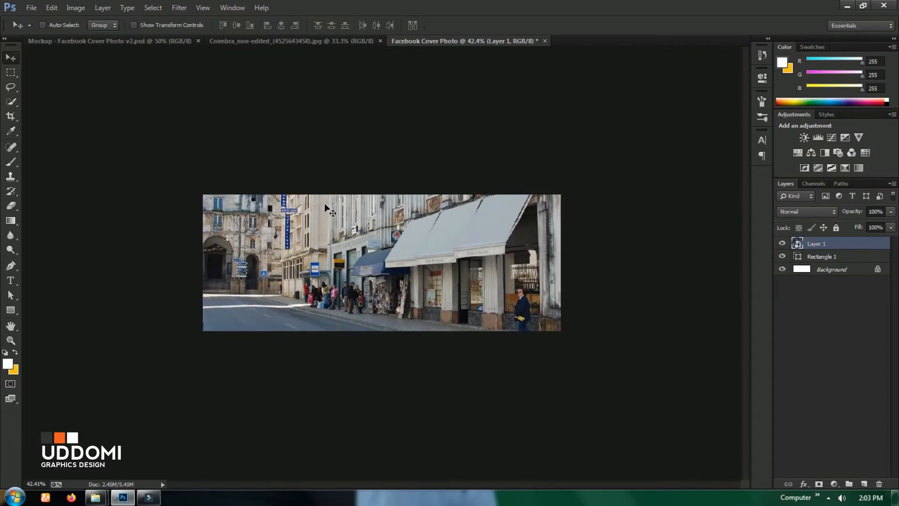
scroll(332, 200, up, 2)
scroll(324, 206, down, 1)
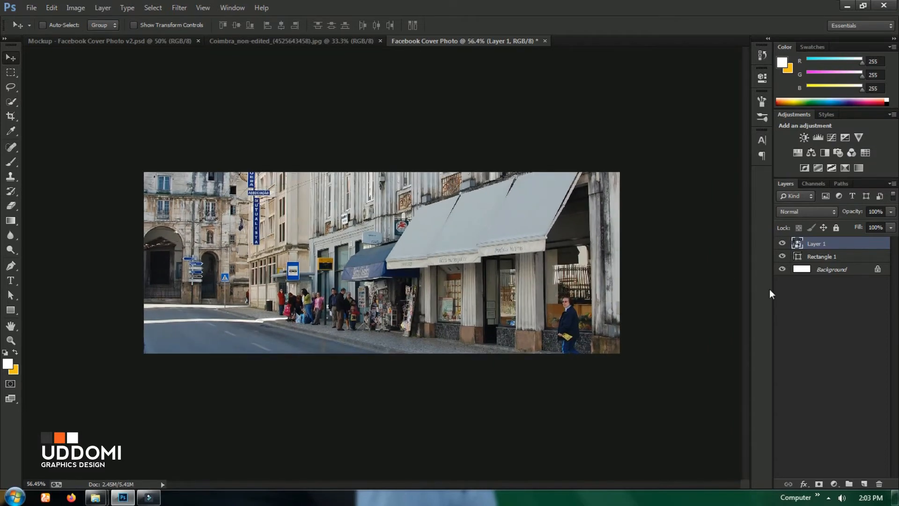
click(827, 320)
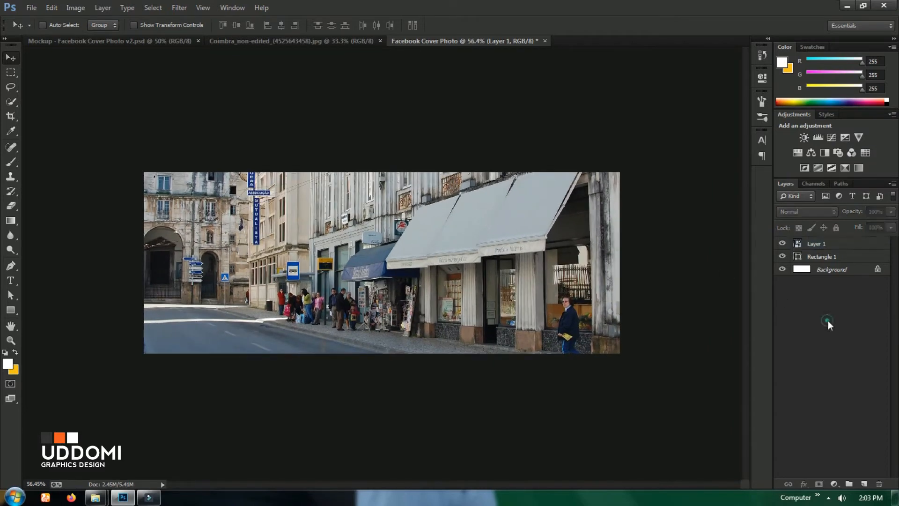
- Add a black Color Overlay effect to the street photo layer
click(841, 244)
right_click(845, 243)
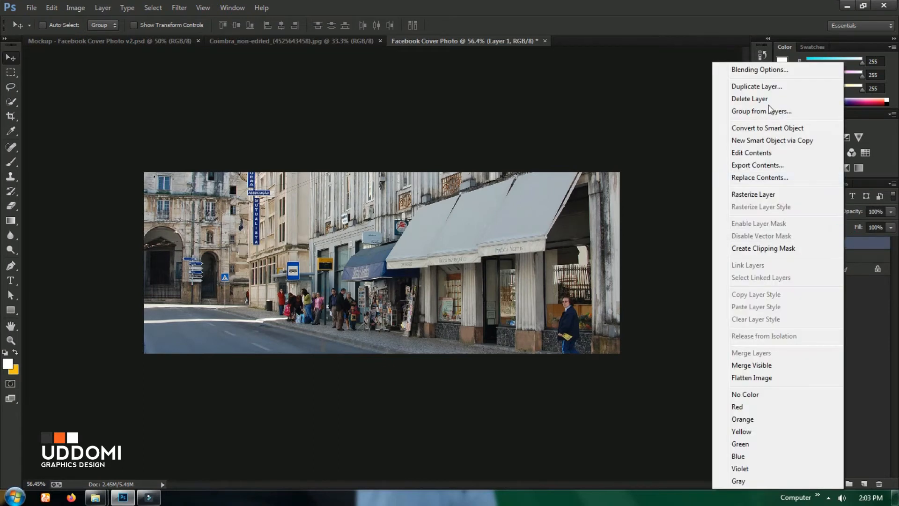
key(Escape)
key(space)
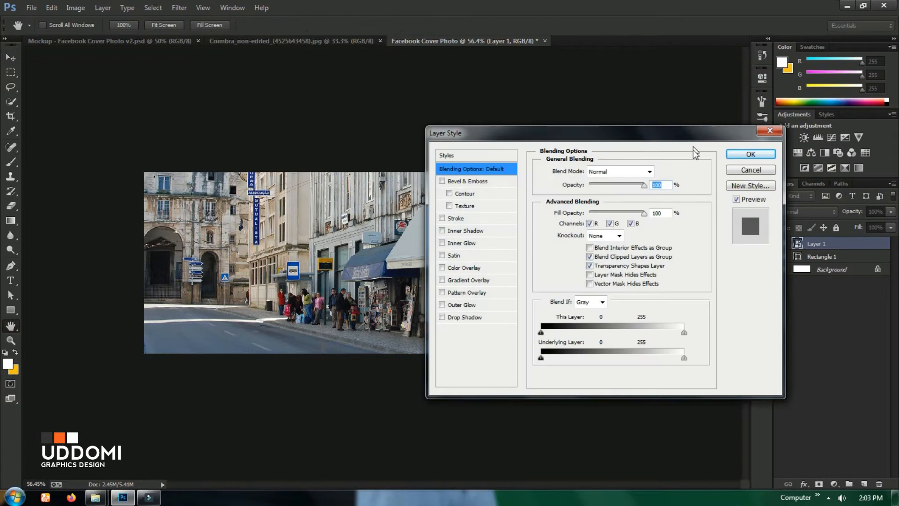
drag(613, 131, 674, 130)
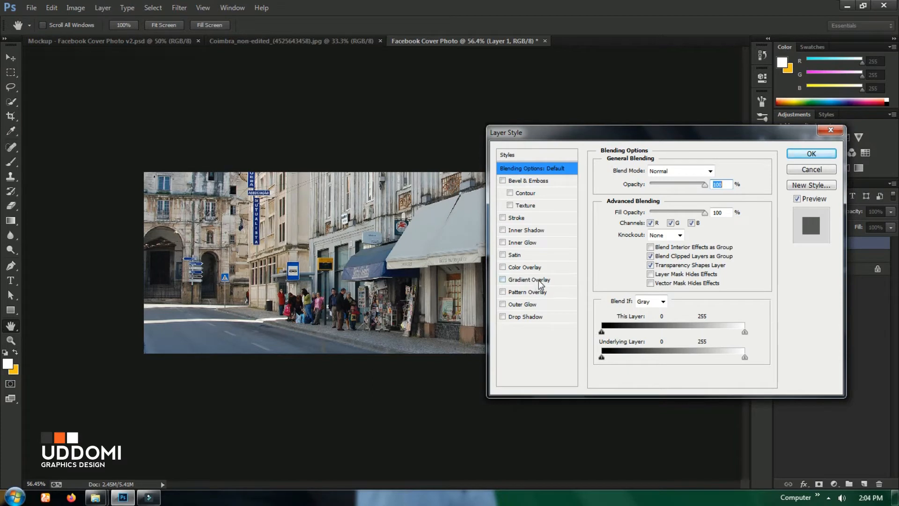
click(539, 268)
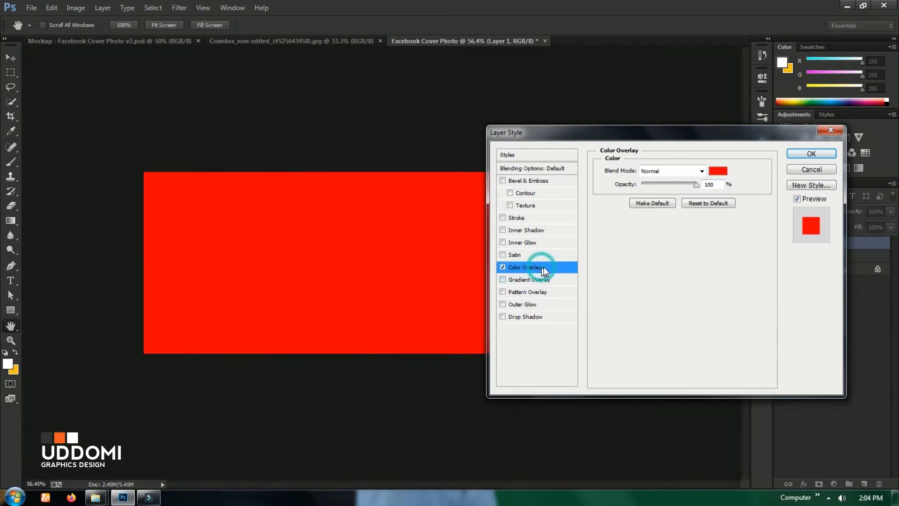
click(717, 171)
drag(583, 330, 536, 378)
click(817, 209)
drag(692, 137, 770, 139)
- Reduce the black overlay's opacity to about 75% and apply the layer style
text(80)
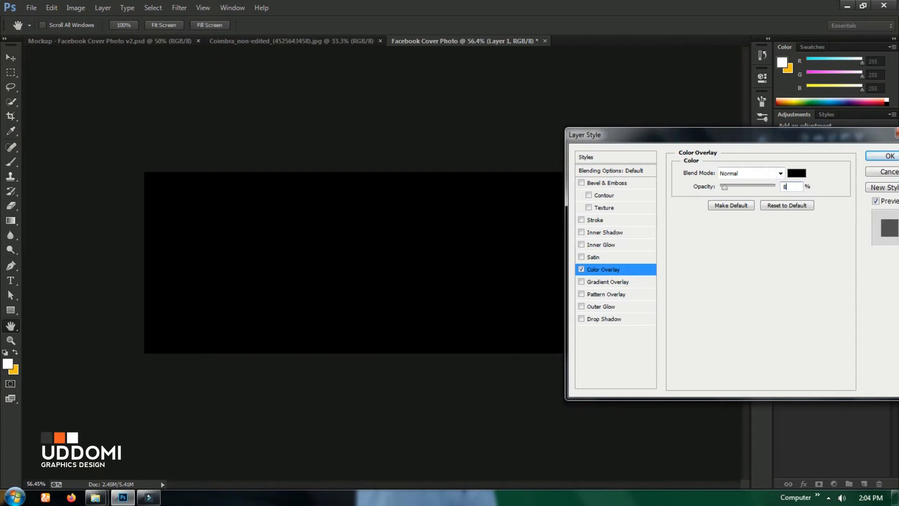
click(795, 187)
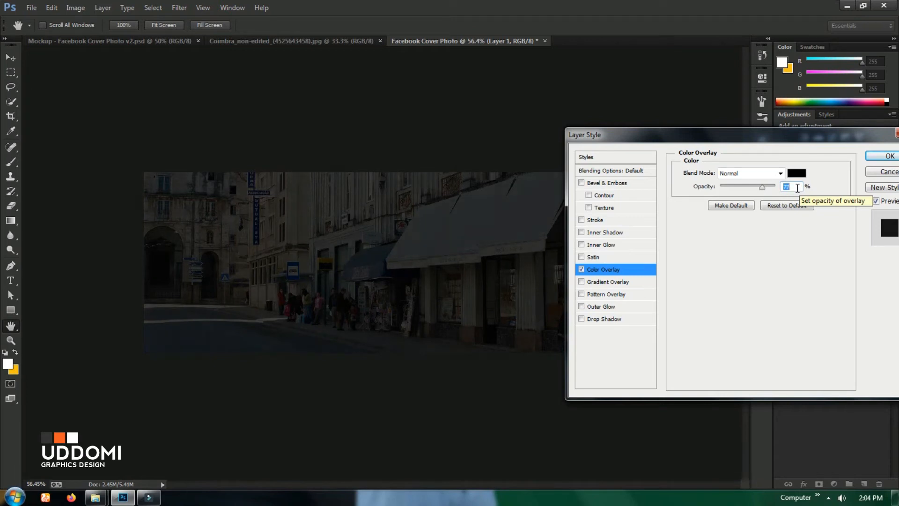
key(Up)
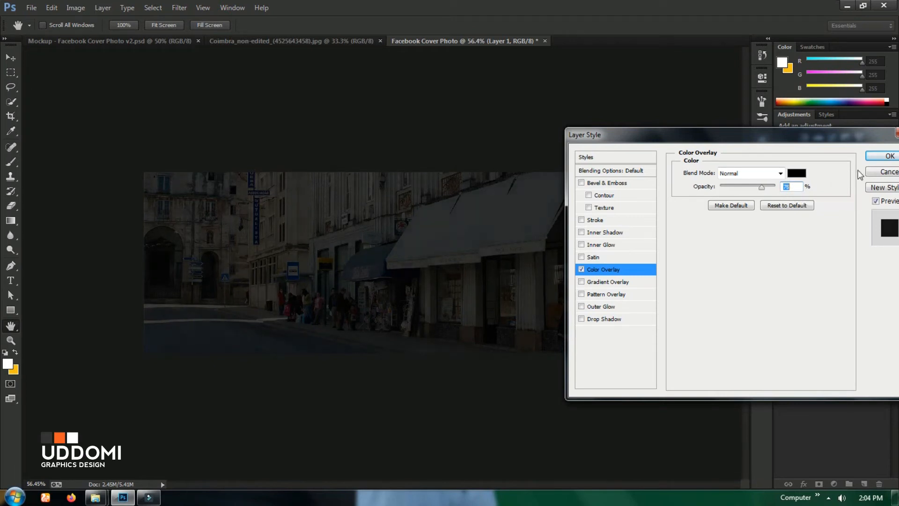
click(887, 156)
- Try the custom color for the area surrounding the canvas and restore the default color
right_click(634, 123)
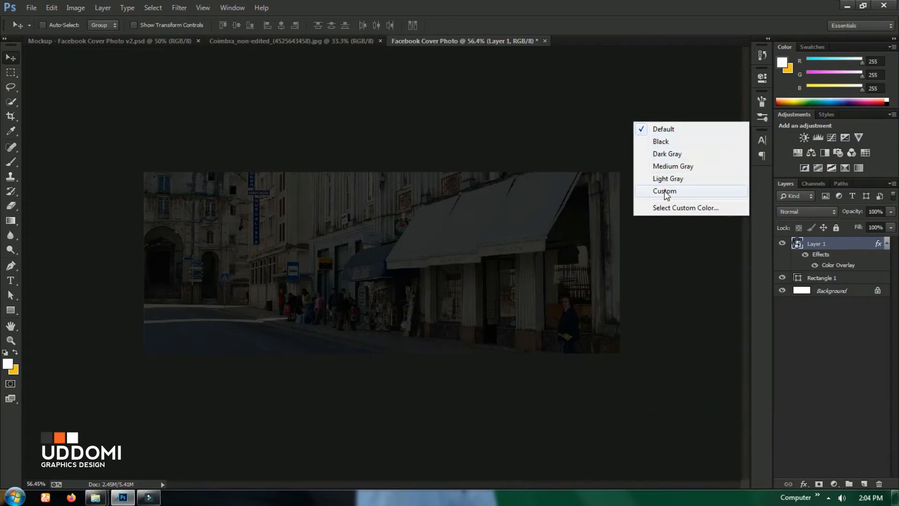
click(662, 190)
right_click(628, 128)
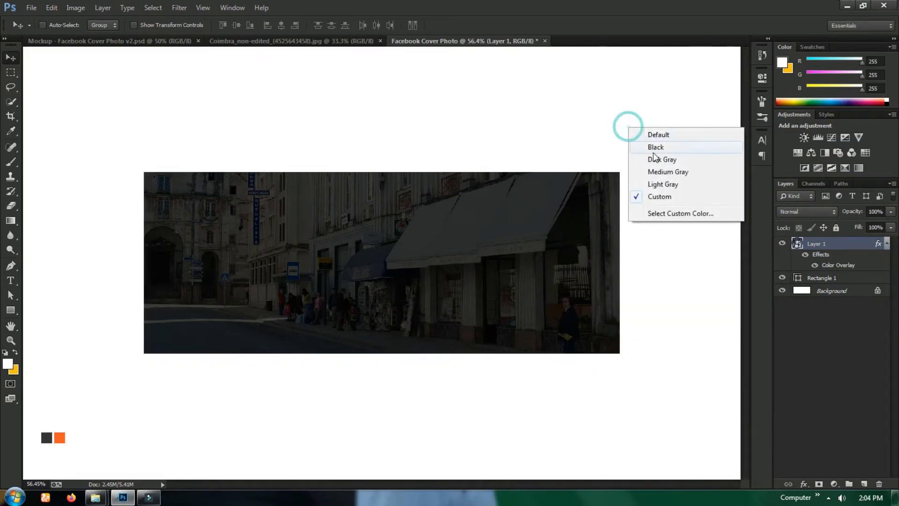
click(658, 135)
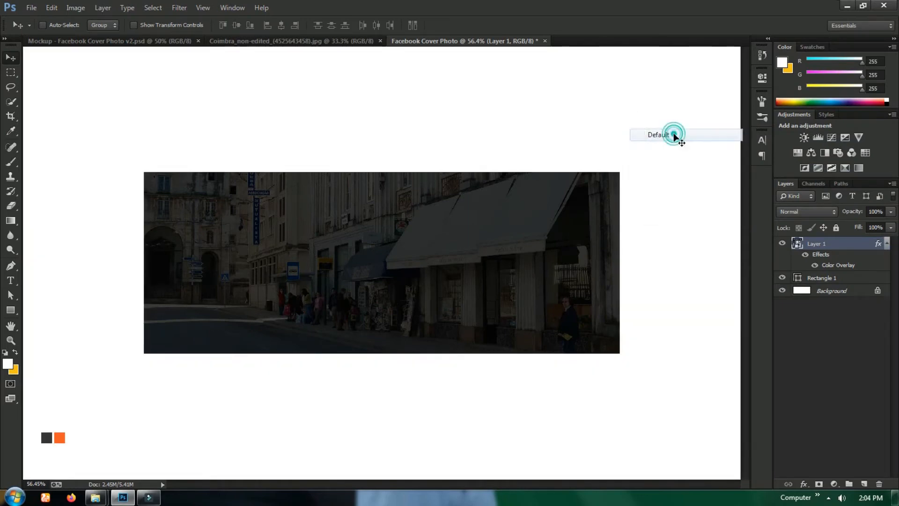
scroll(548, 206, up, 2)
right_click(628, 132)
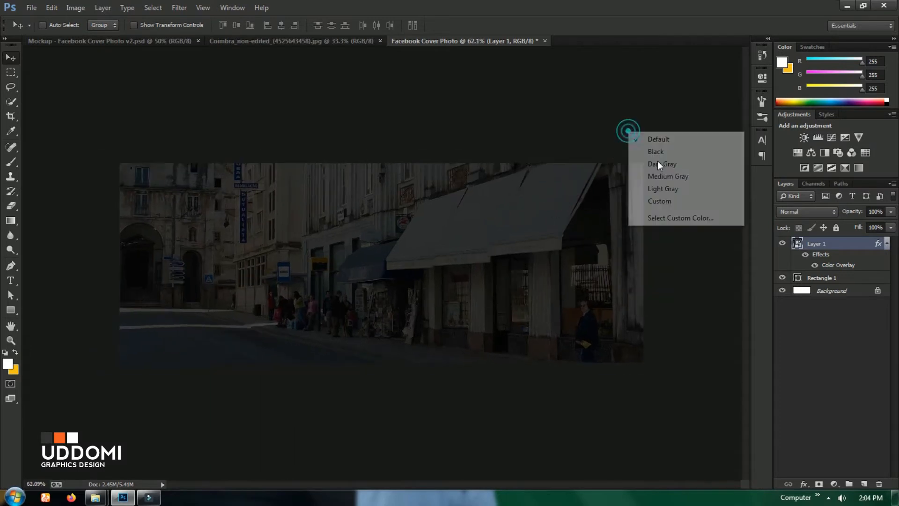
click(660, 201)
right_click(659, 145)
click(694, 150)
scroll(639, 211, up, 2)
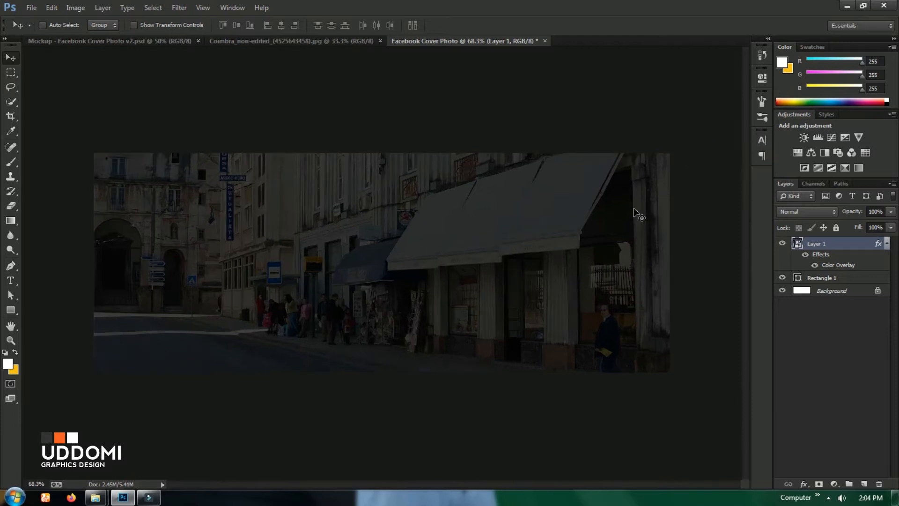
scroll(645, 214, down, 1)
- Add a Solid Color fill layer in bright cyan (#00d8ff) above the street photo
click(834, 483)
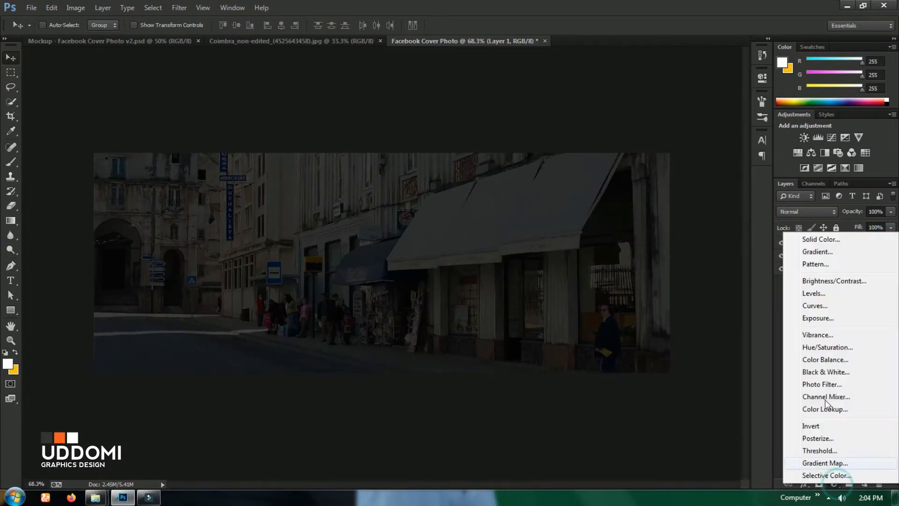
click(840, 240)
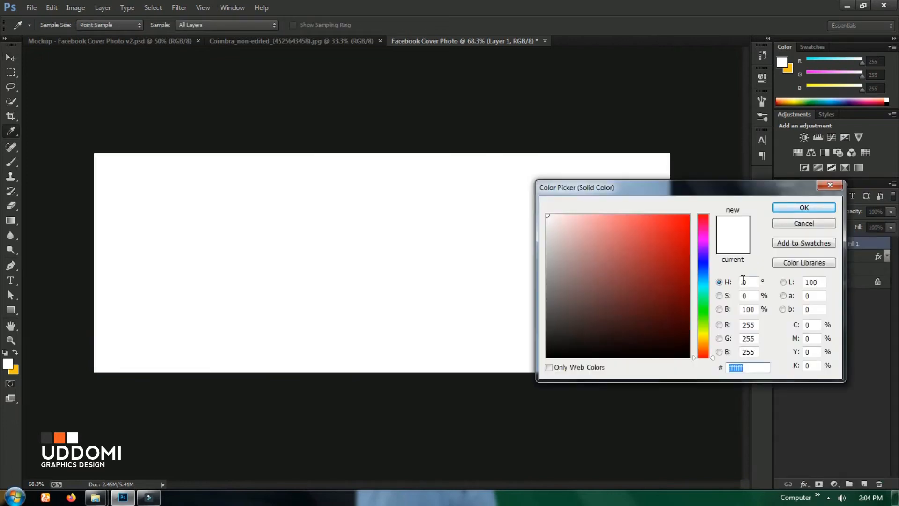
click(703, 279)
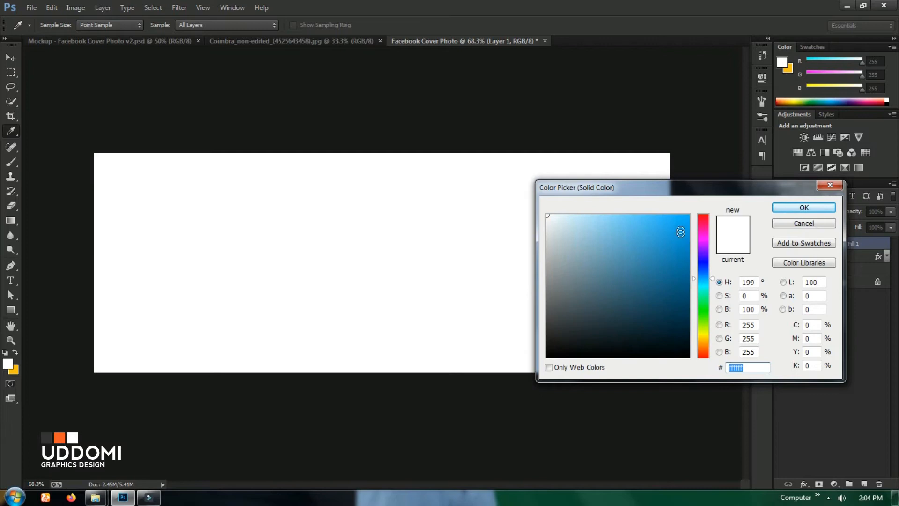
drag(680, 234, 699, 203)
drag(704, 277, 704, 285)
double_click(749, 282)
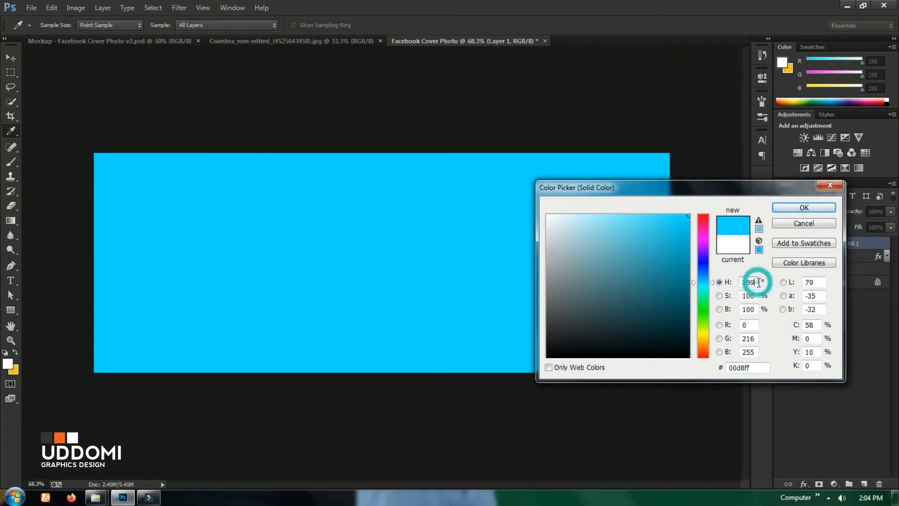
click(803, 207)
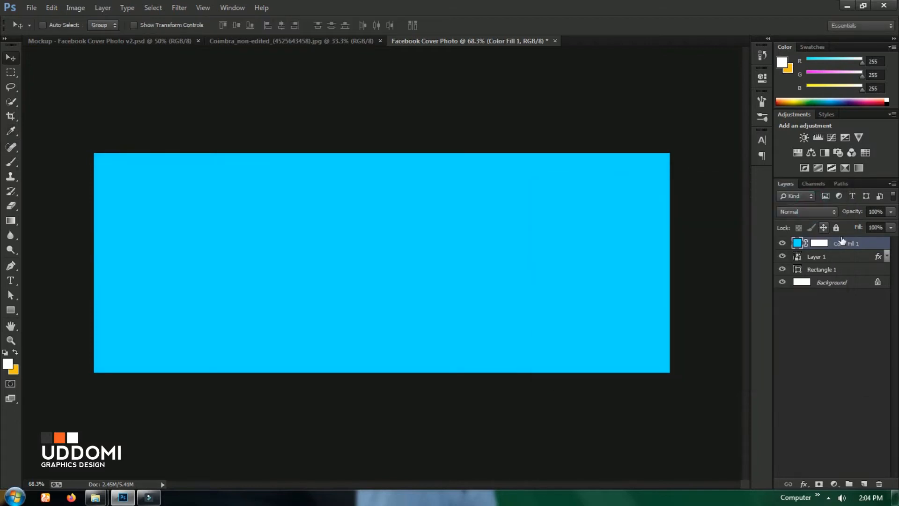
- Set the cyan fill layer's blend mode to Color and clear the layer selection
click(812, 214)
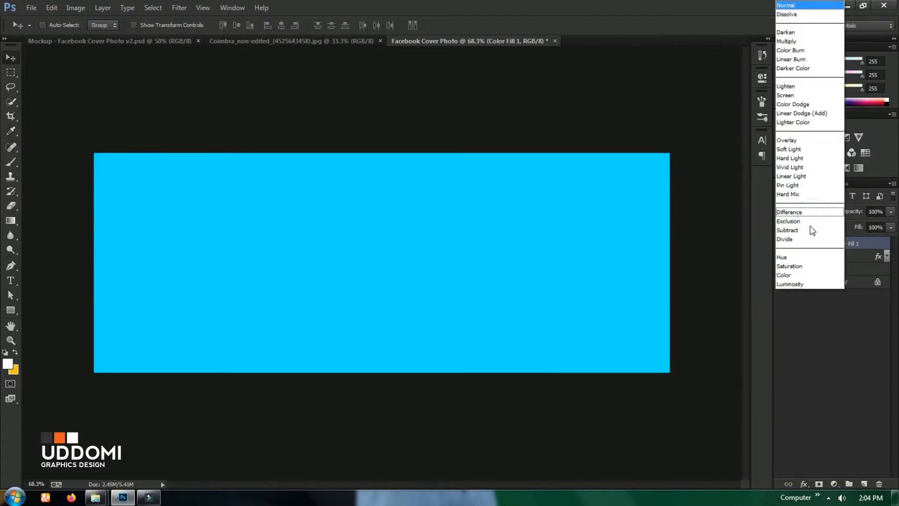
click(794, 277)
click(853, 331)
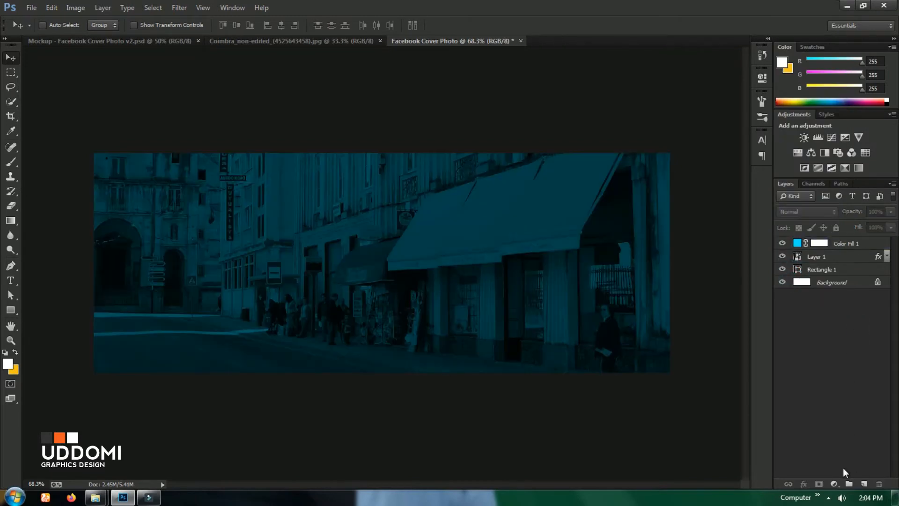
- Create a new document 800 pixels wide and 800 pixels high
click(30, 11)
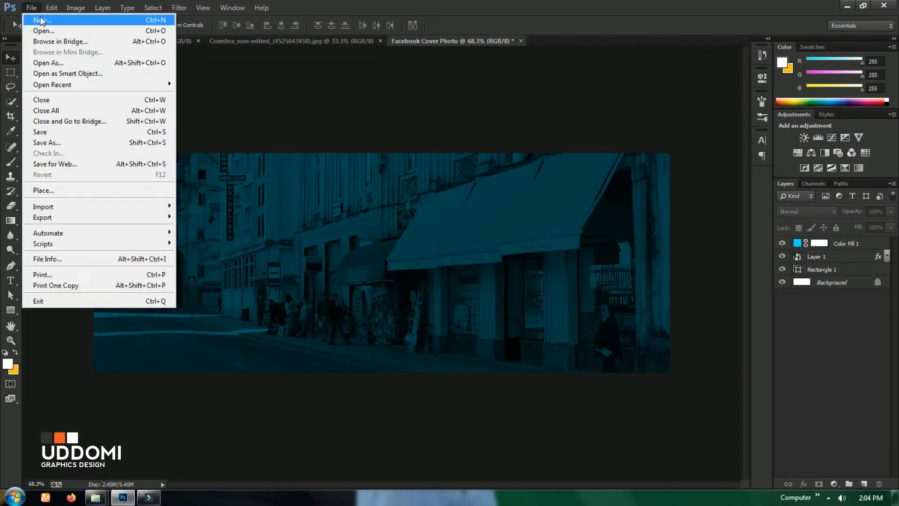
click(41, 20)
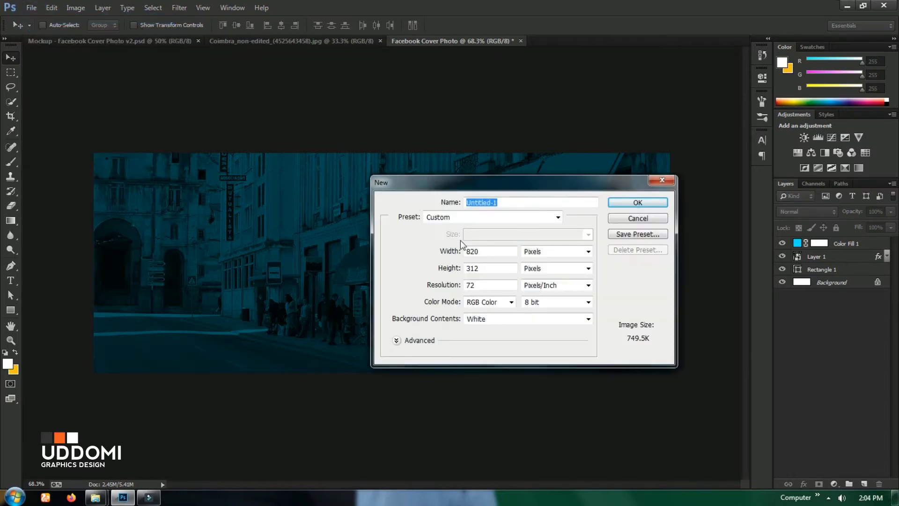
double_click(474, 252)
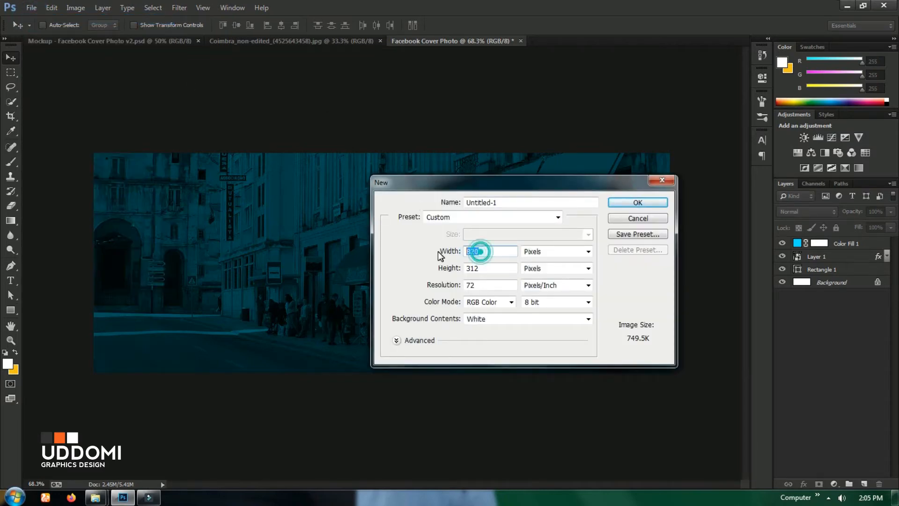
text(800)
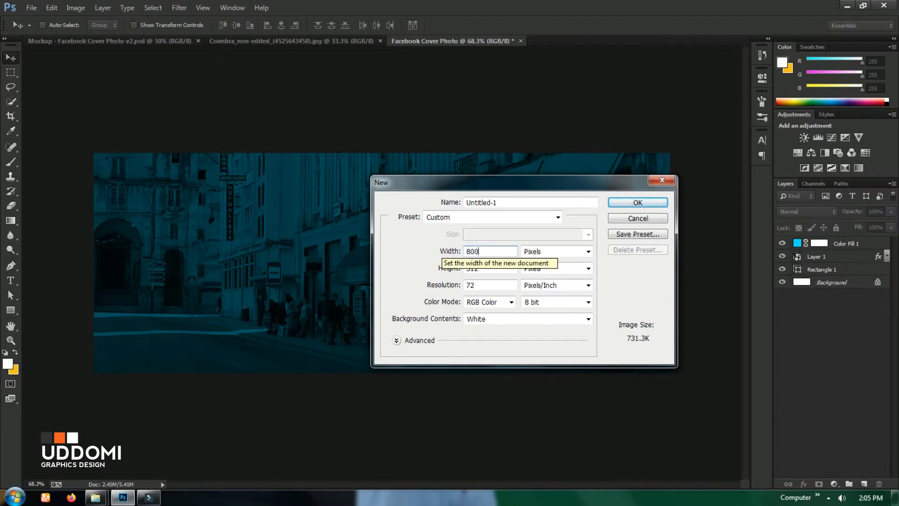
double_click(485, 267)
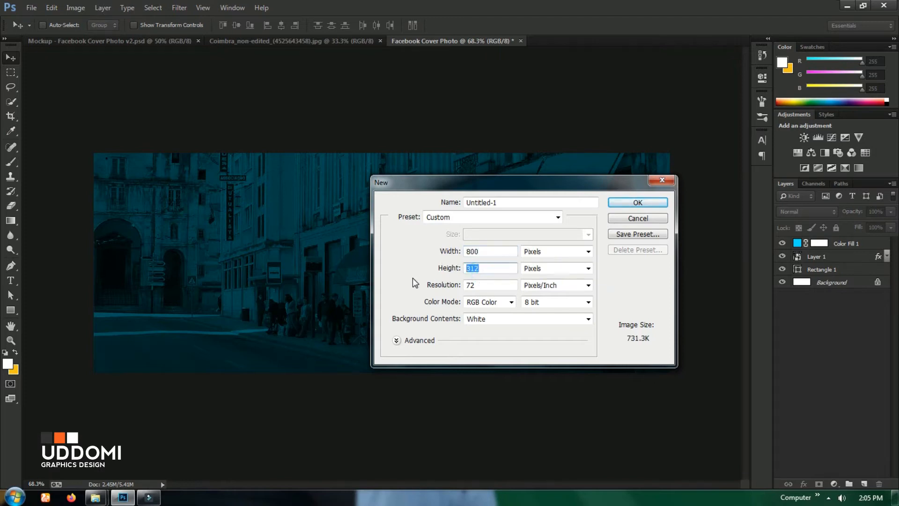
text(800)
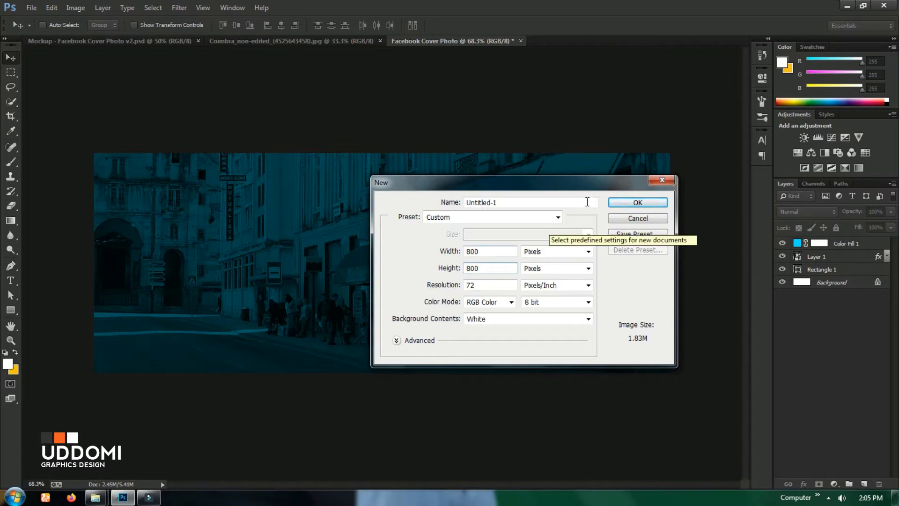
click(622, 204)
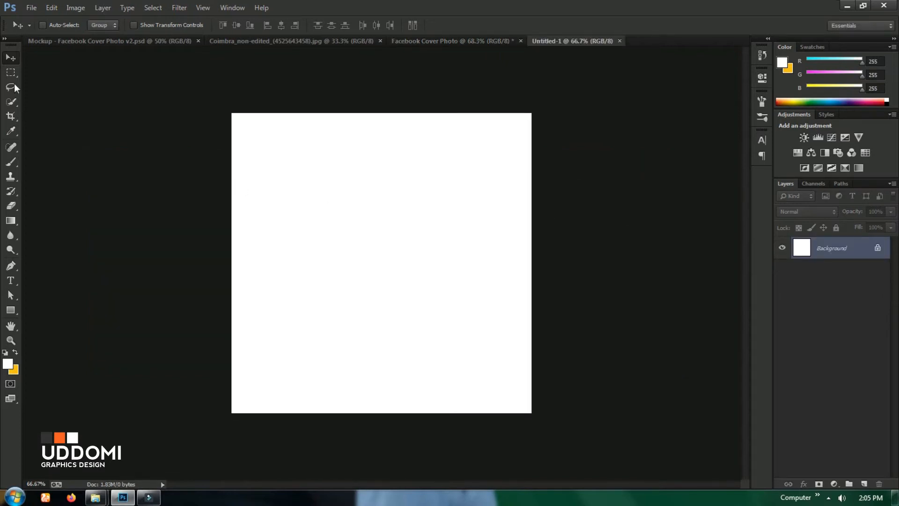
- Show the rulers and place a vertical guide at the horizontal center of the square canvas
click(197, 8)
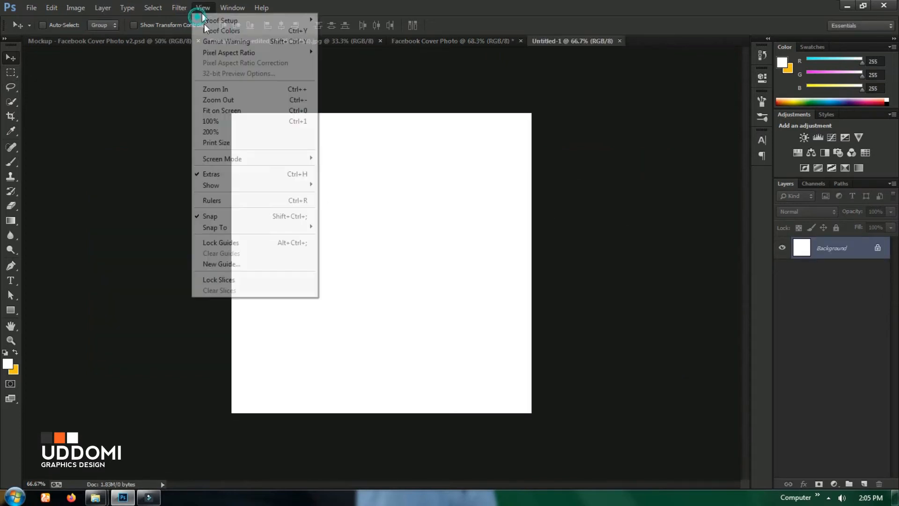
click(222, 200)
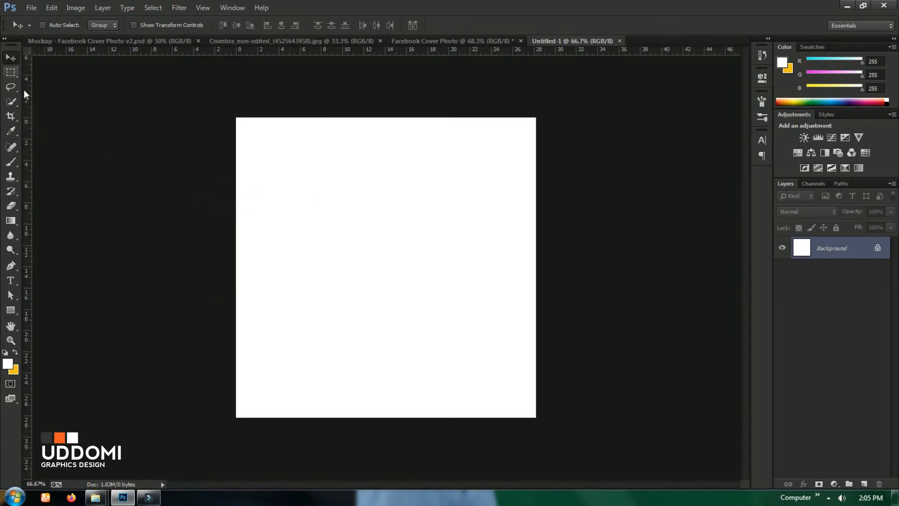
drag(27, 86, 386, 159)
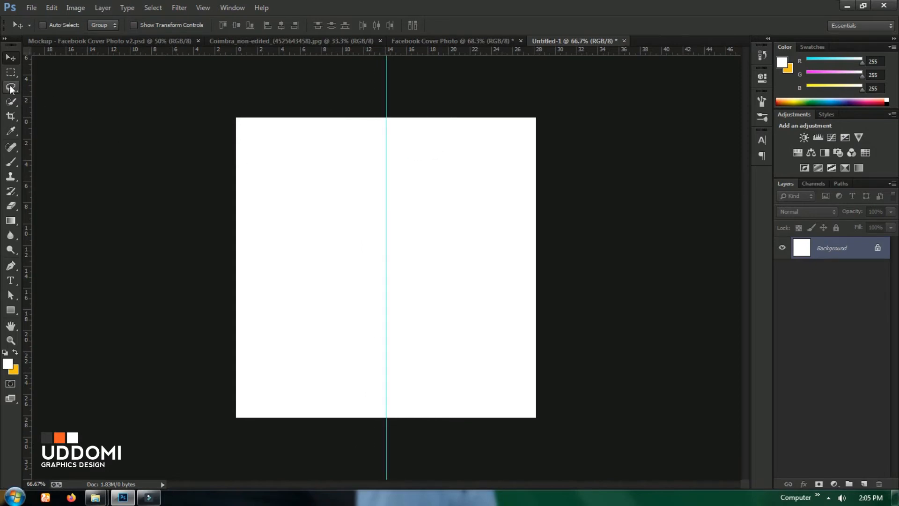
- Select the left half of the canvas with a rectangular marquee, transforming the selection to meet the center guide and the canvas's lower edge
click(11, 72)
drag(224, 110, 452, 394)
right_click(464, 282)
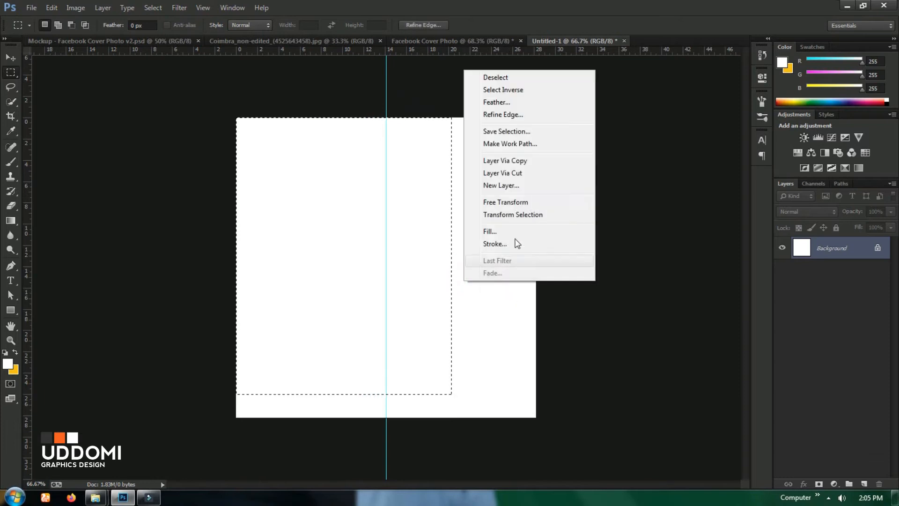
click(524, 214)
drag(349, 396, 352, 417)
drag(452, 269, 385, 276)
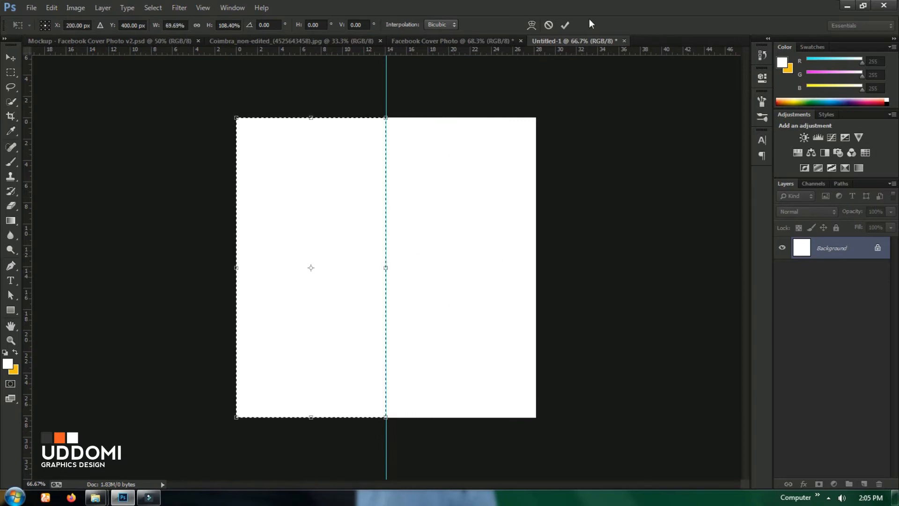
click(564, 25)
- Hide the rulers and clear the guide from the square document
click(12, 57)
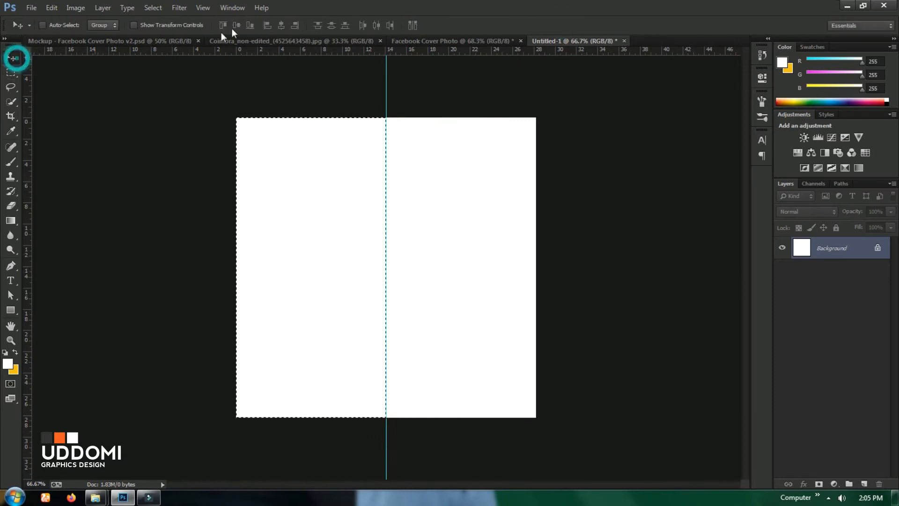
click(205, 6)
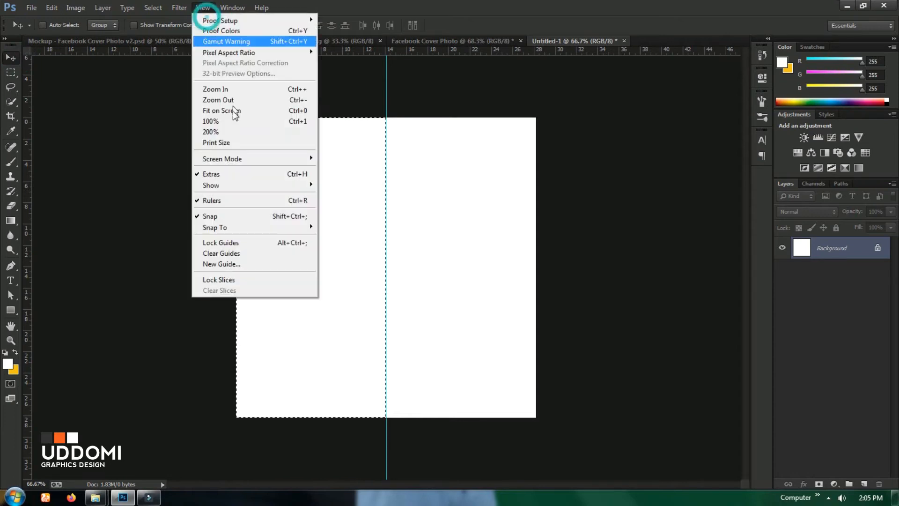
click(241, 201)
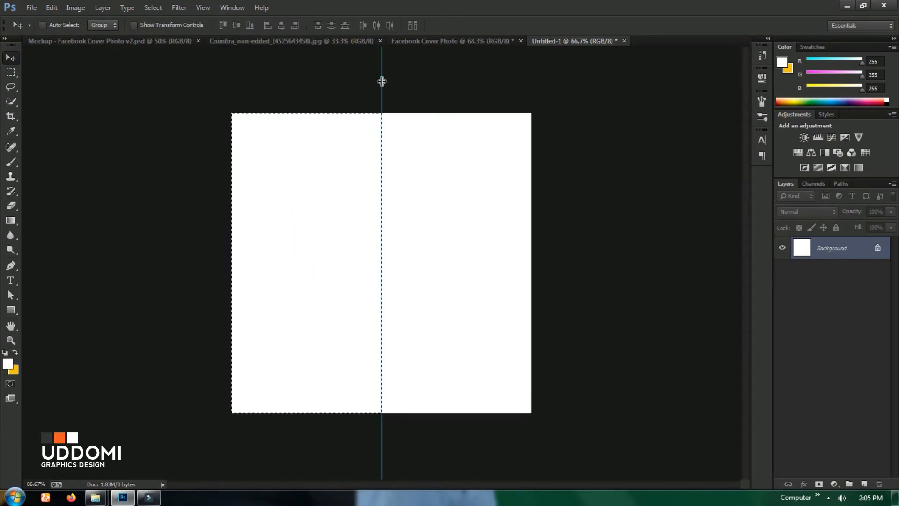
click(203, 7)
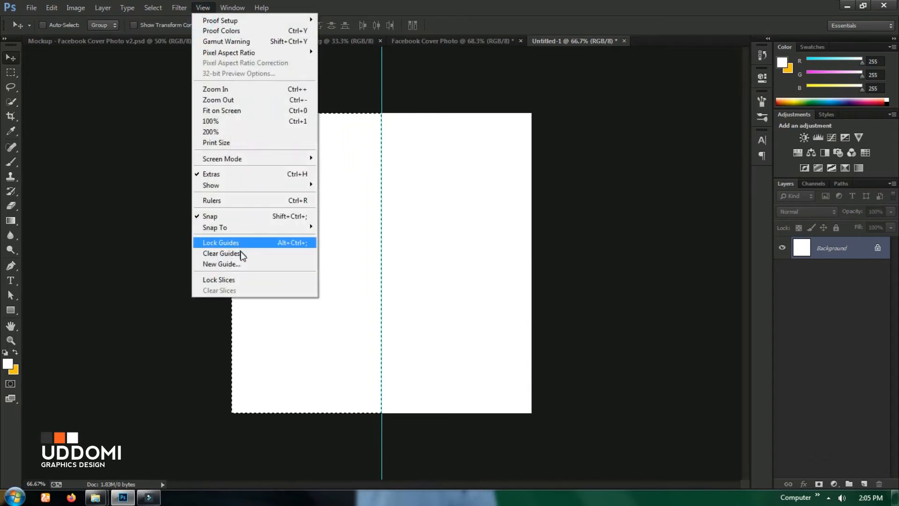
click(242, 254)
- Invert the selected left half of the canvas to black and deselect it
click(76, 8)
mouse_move(136, 36)
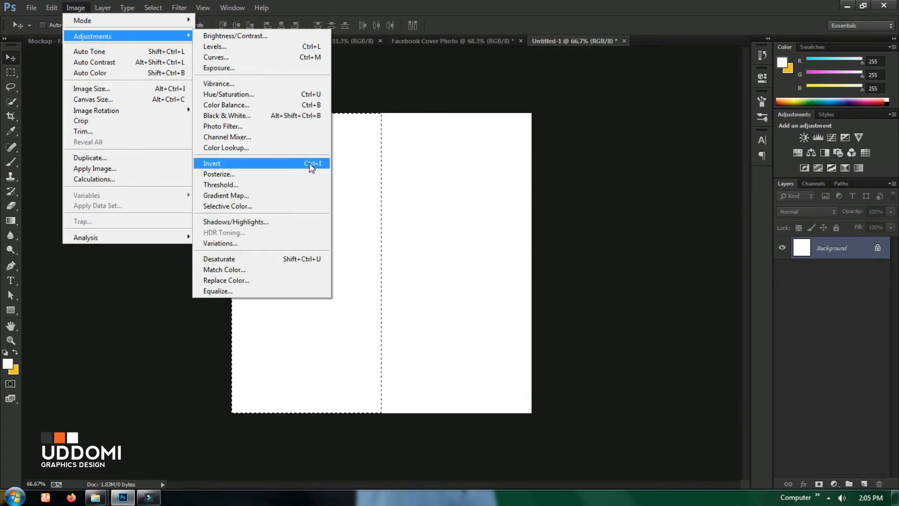
click(309, 162)
click(14, 71)
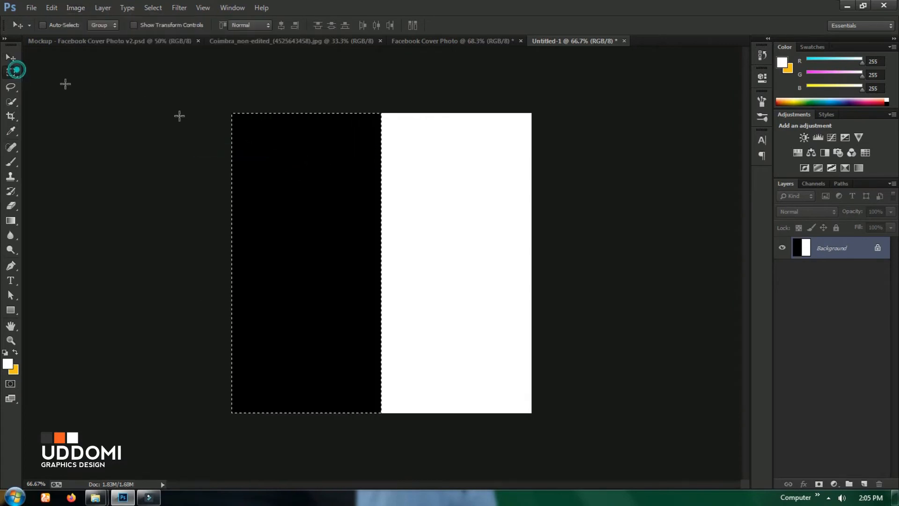
right_click(310, 159)
click(331, 167)
scroll(345, 174, up, 1)
scroll(347, 176, down, 1)
- Define the black-and-white canvas as a pattern and close the square document without saving it
click(32, 8)
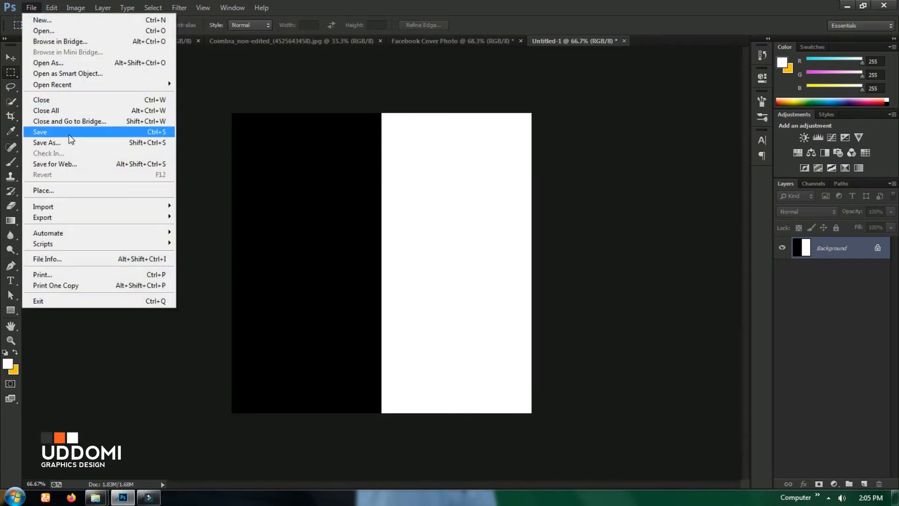
mouse_move(46, 6)
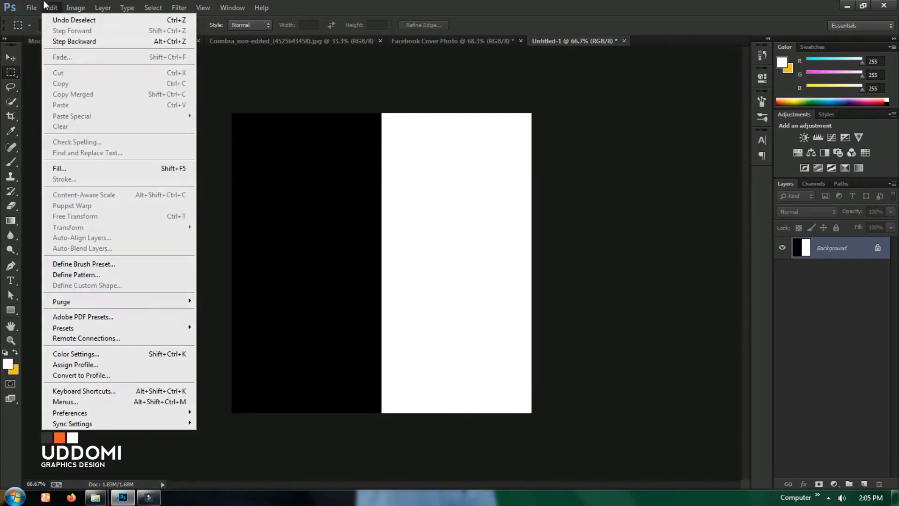
click(96, 274)
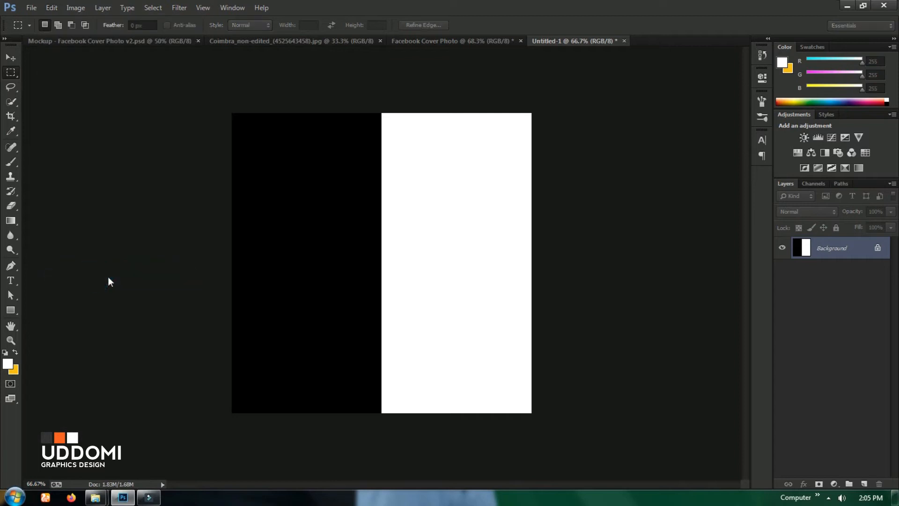
click(436, 176)
click(556, 168)
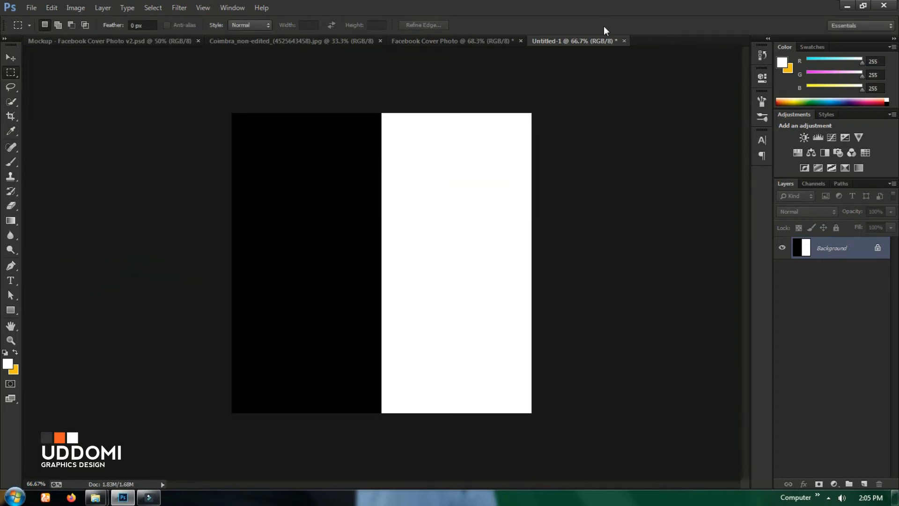
click(624, 40)
click(461, 196)
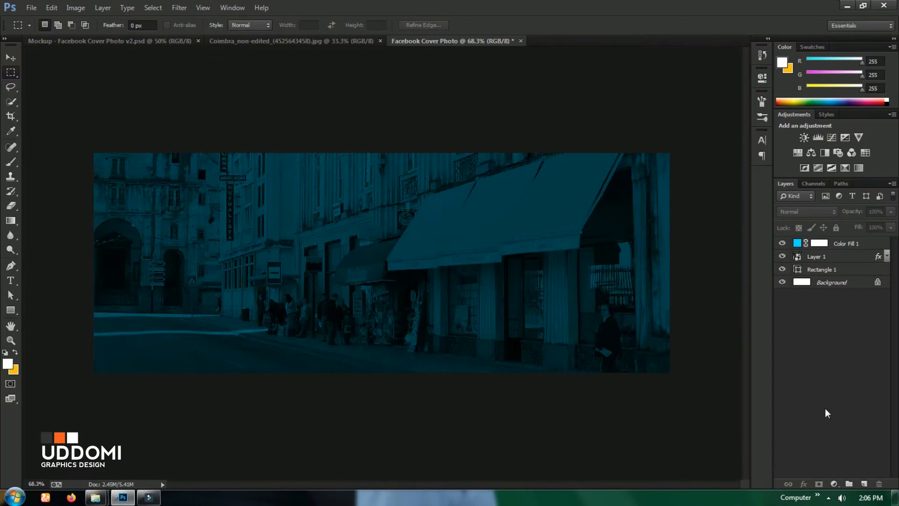
- Add a Pattern fill layer above the cyan fill using the black-and-white stripe pattern at 2% scale
click(833, 485)
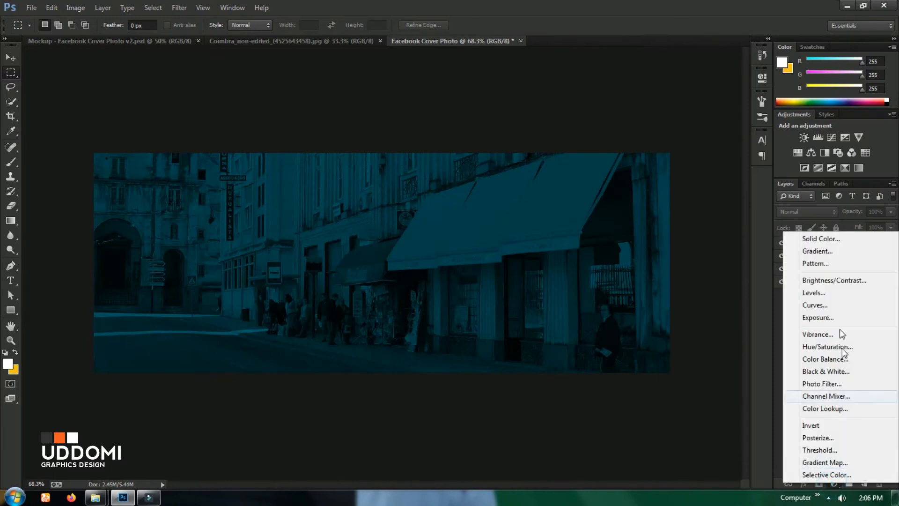
click(824, 263)
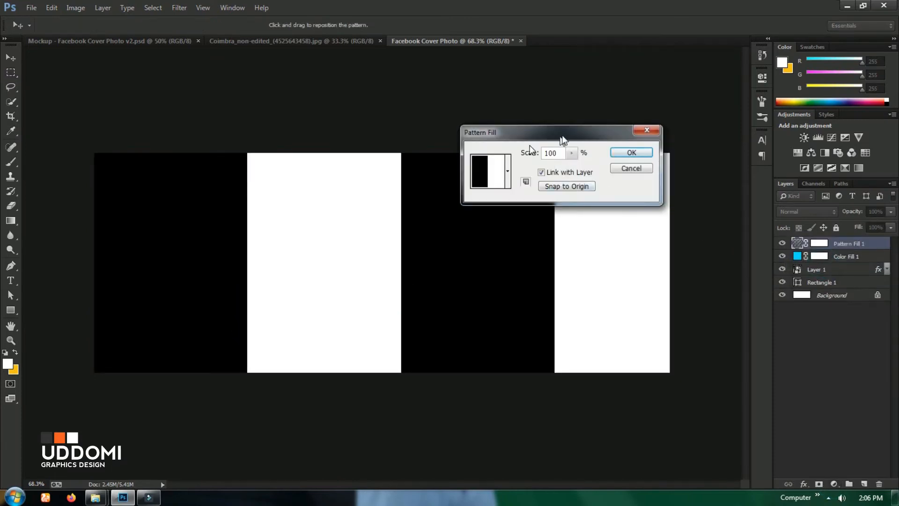
drag(608, 132, 717, 132)
click(616, 174)
click(621, 225)
click(734, 189)
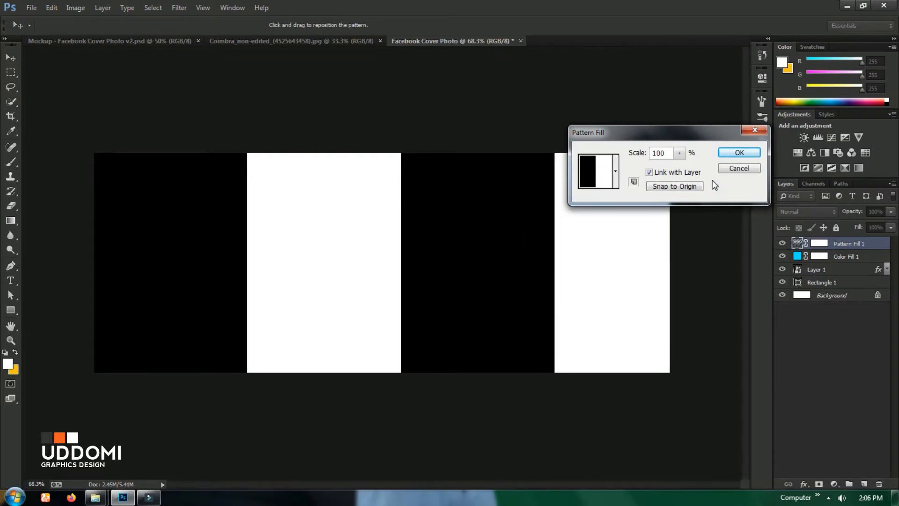
click(679, 153)
drag(676, 168, 674, 167)
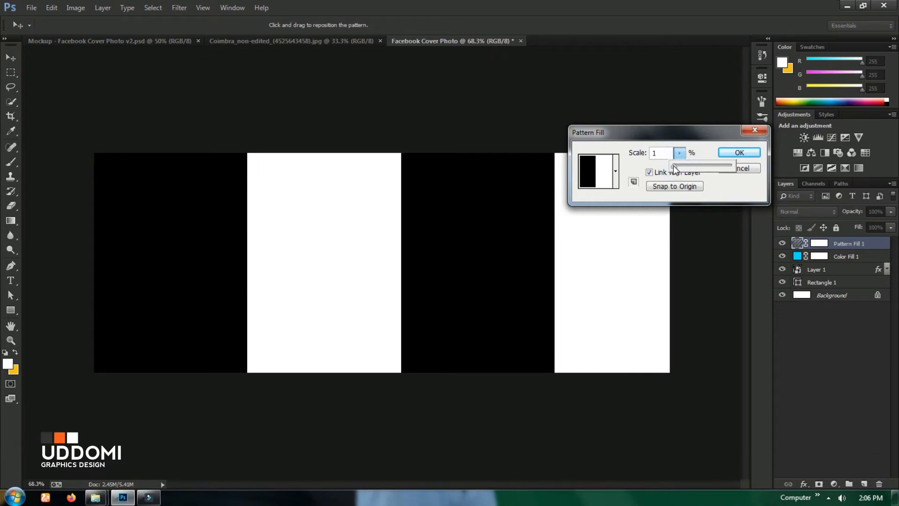
click(660, 153)
key(Up)
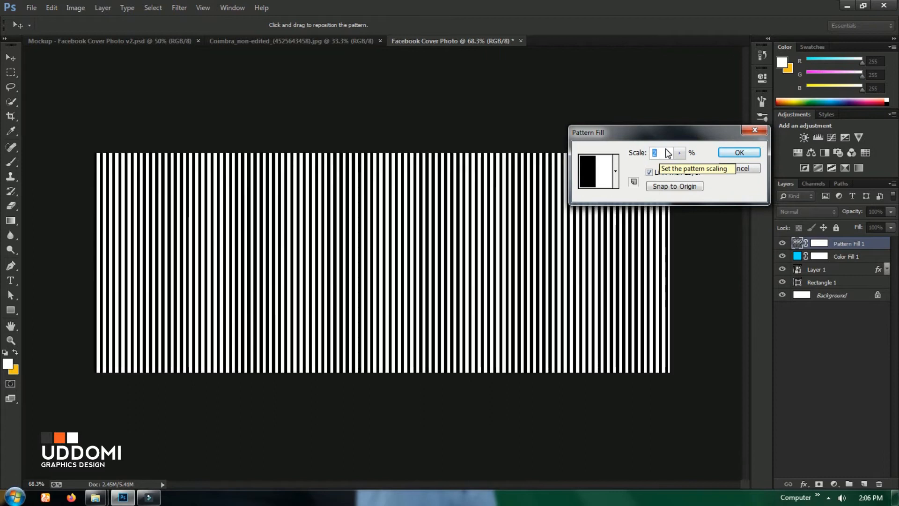
click(728, 153)
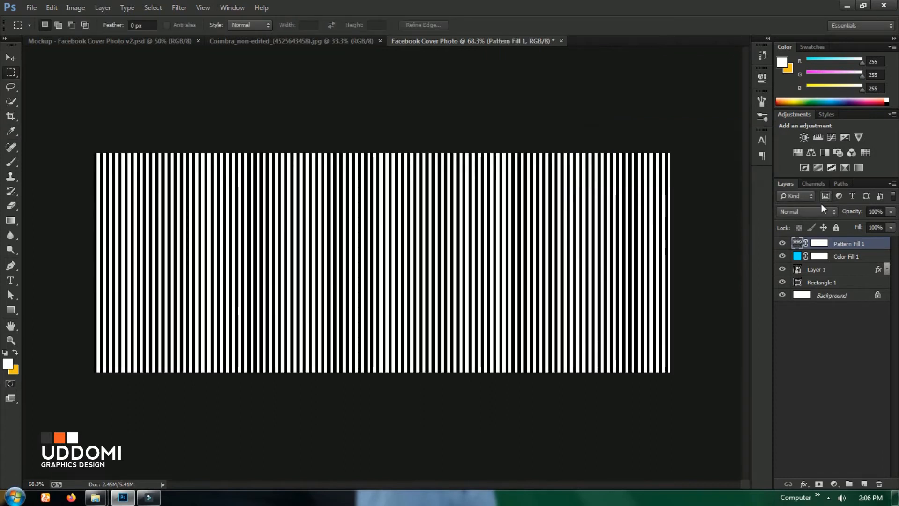
- Set the pattern fill layer's blend mode to Screen and its opacity to 10%
click(810, 212)
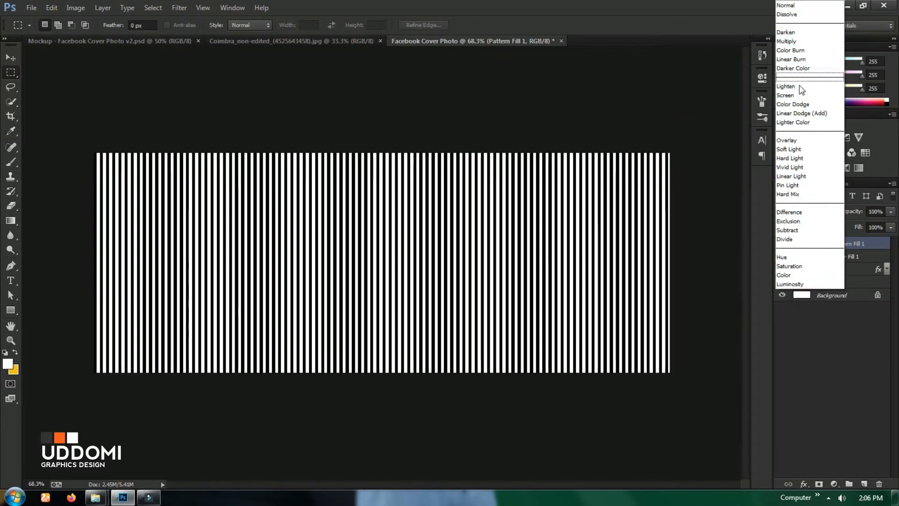
click(797, 94)
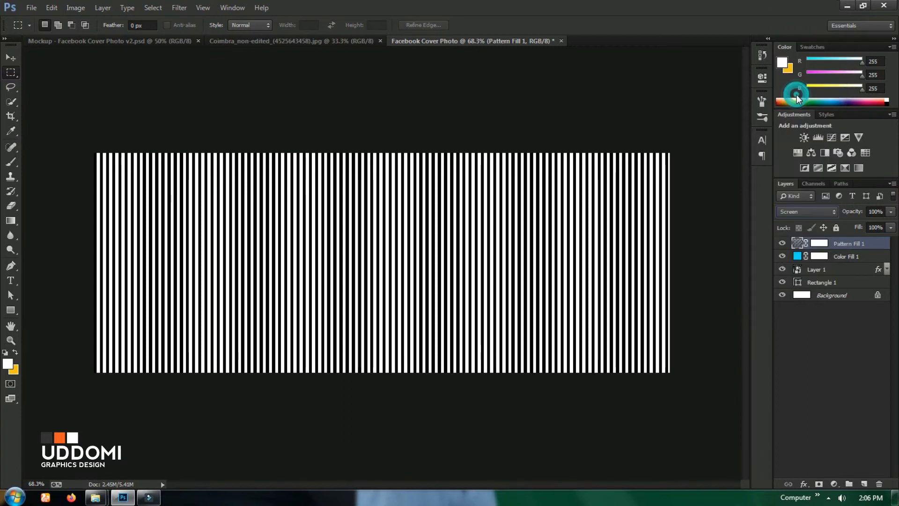
click(852, 213)
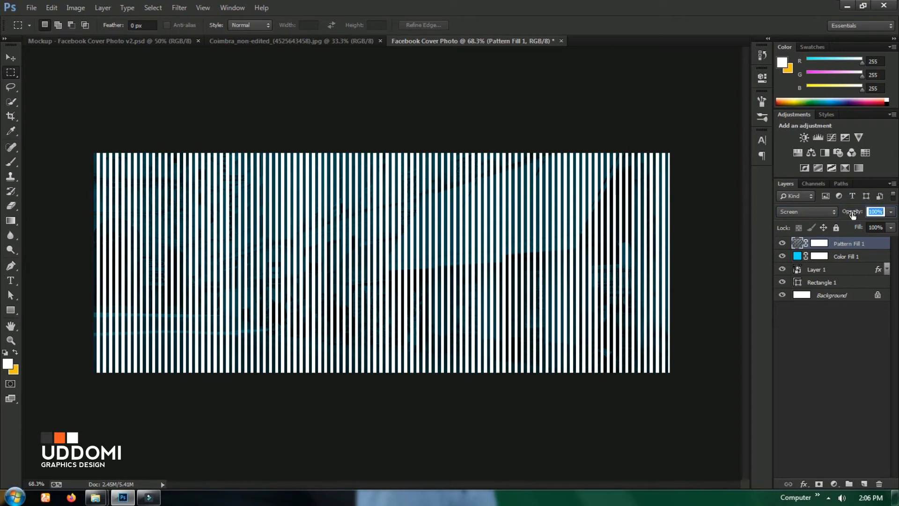
text(10)
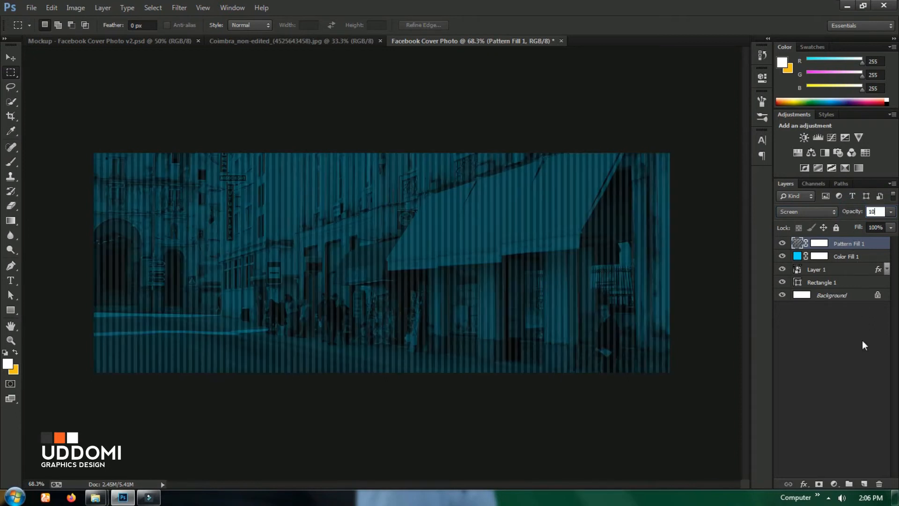
click(863, 345)
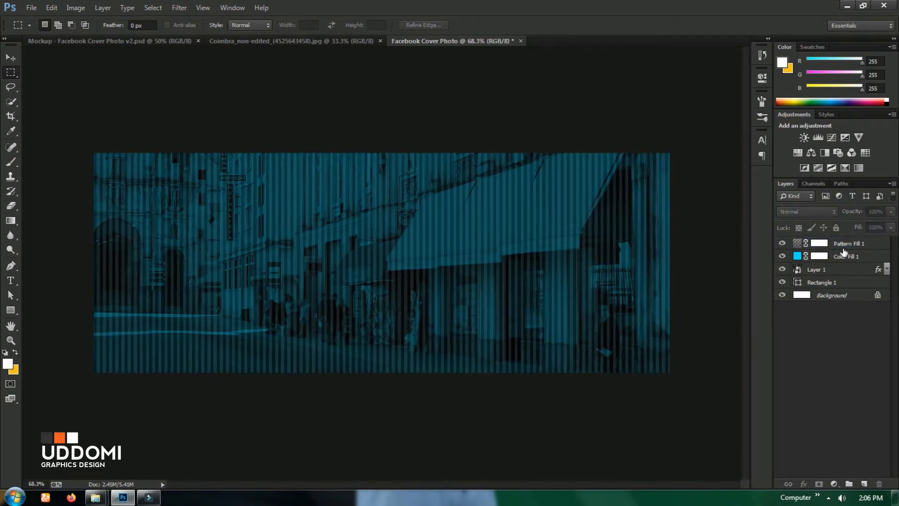
click(858, 244)
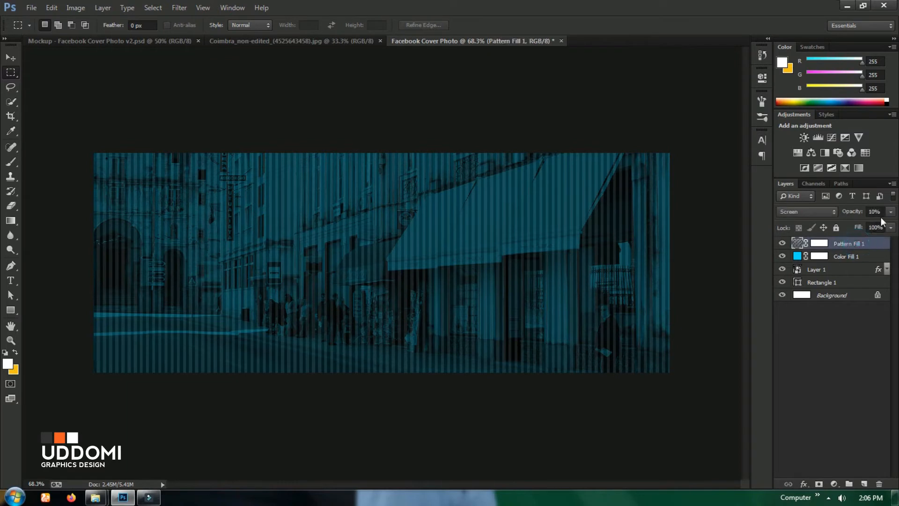
click(847, 312)
- Target the pattern fill's layer mask and set up a soft 244 px brush with 0% hardness
click(819, 244)
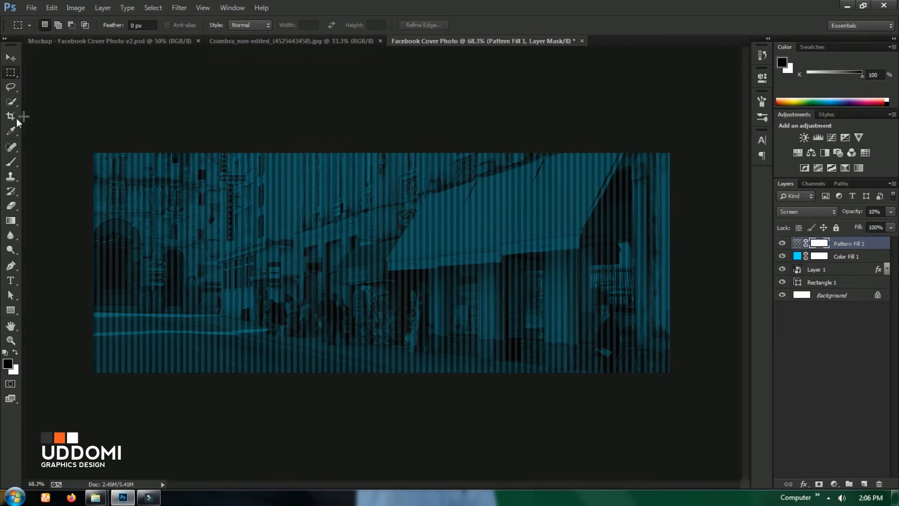
click(11, 161)
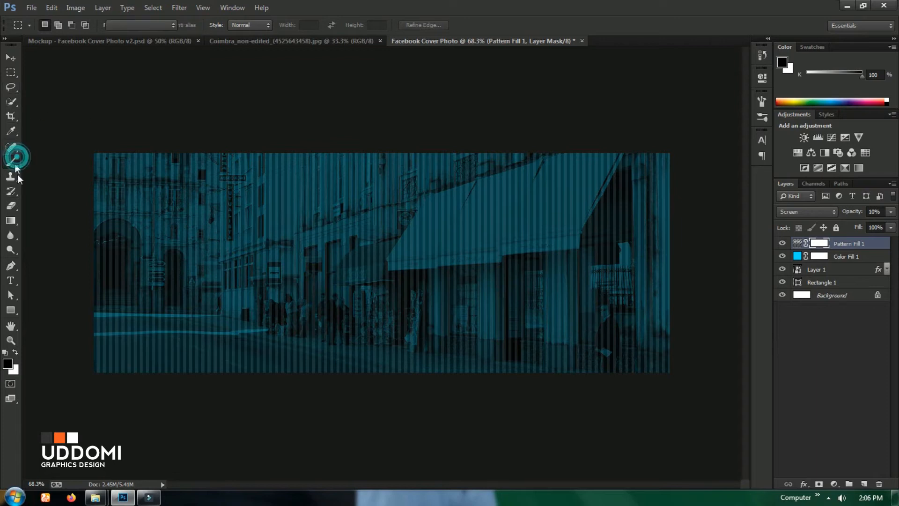
right_click(356, 232)
click(415, 285)
drag(445, 257, 463, 256)
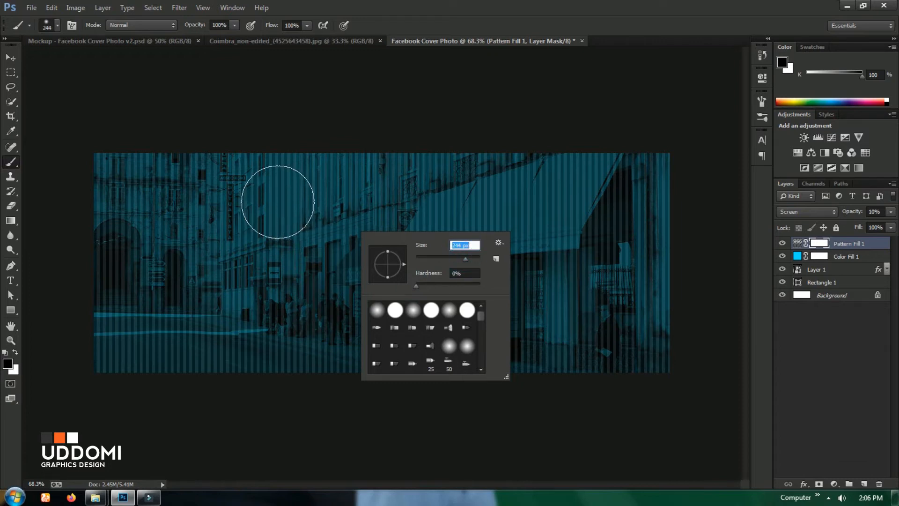
click(572, 17)
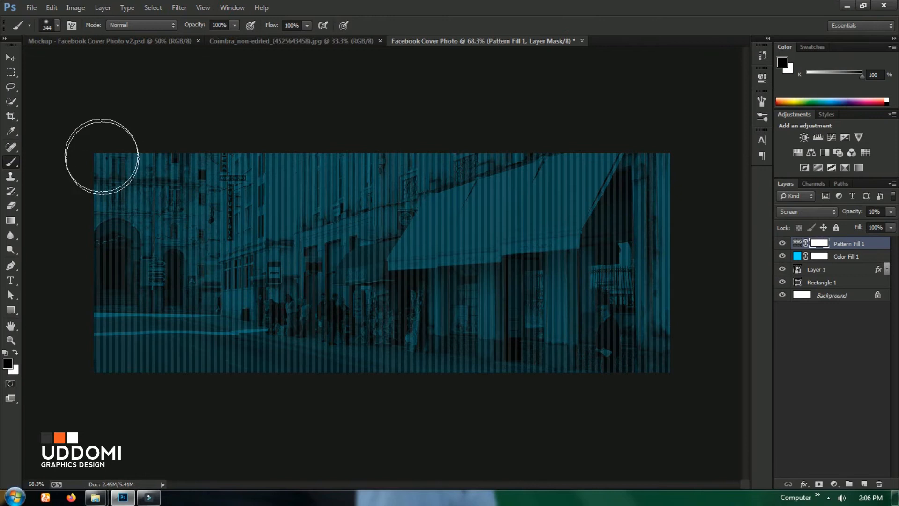
- Paint black on the pattern fill's mask along the photo's upper and lower edges to fade out the stripes
mouse_move(427, 171)
mouse_down()
mouse_move(517, 148)
mouse_move(580, 146)
mouse_move(670, 166)
mouse_up()
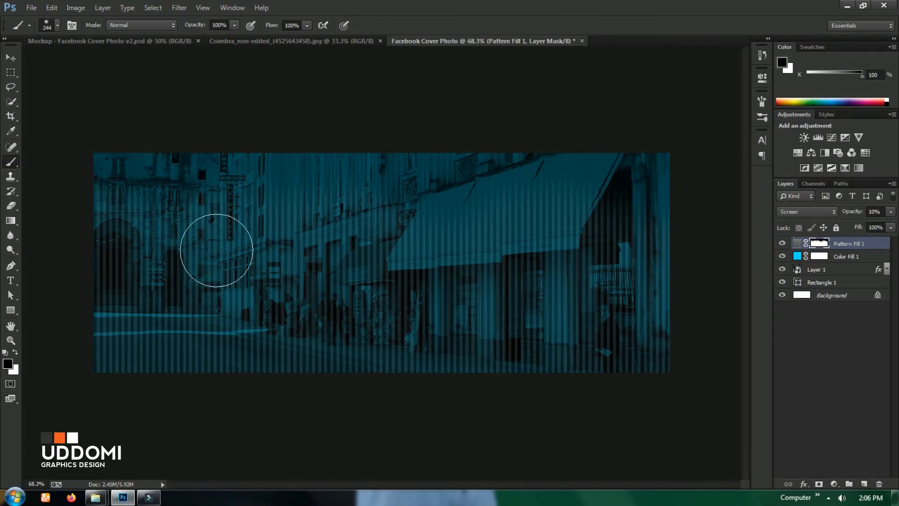
mouse_move(98, 379)
mouse_down()
mouse_move(117, 358)
mouse_move(244, 395)
mouse_move(635, 380)
mouse_move(693, 369)
mouse_up()
click(165, 349)
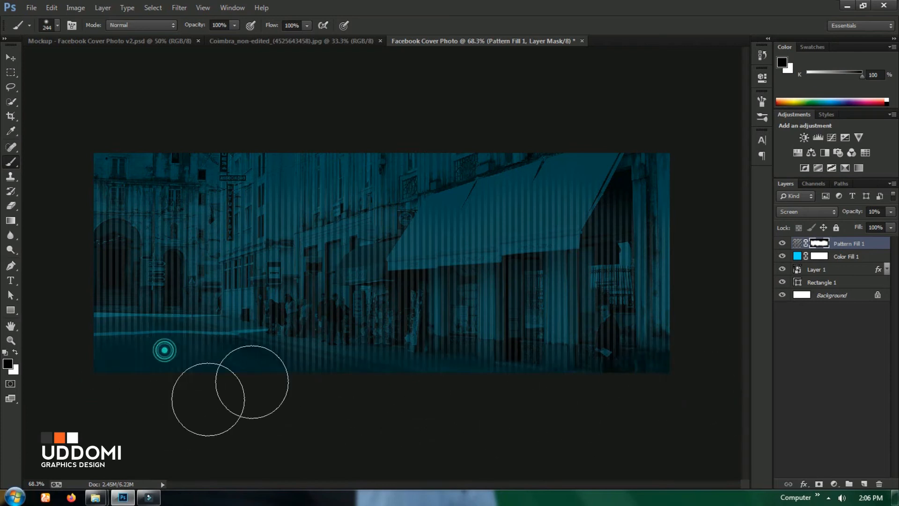
click(84, 339)
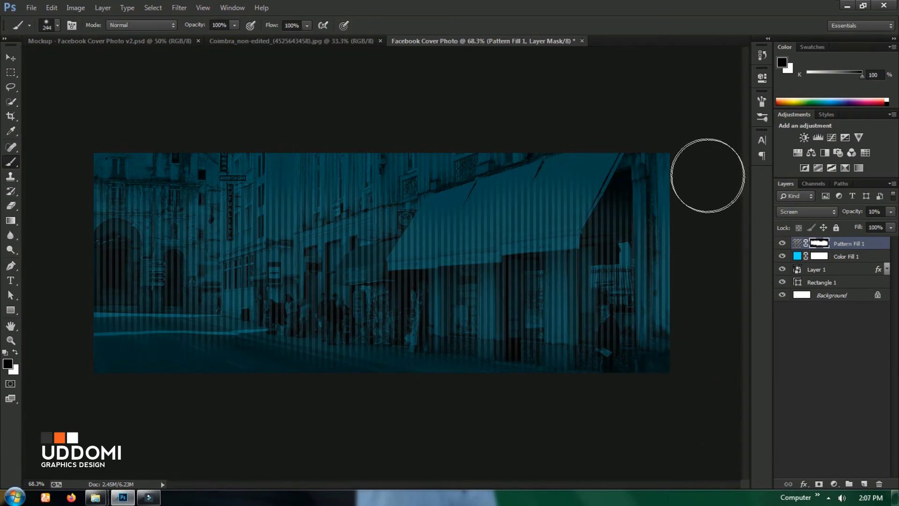
- Add a Gradient fill layer above the striped pattern fill
click(81, 168)
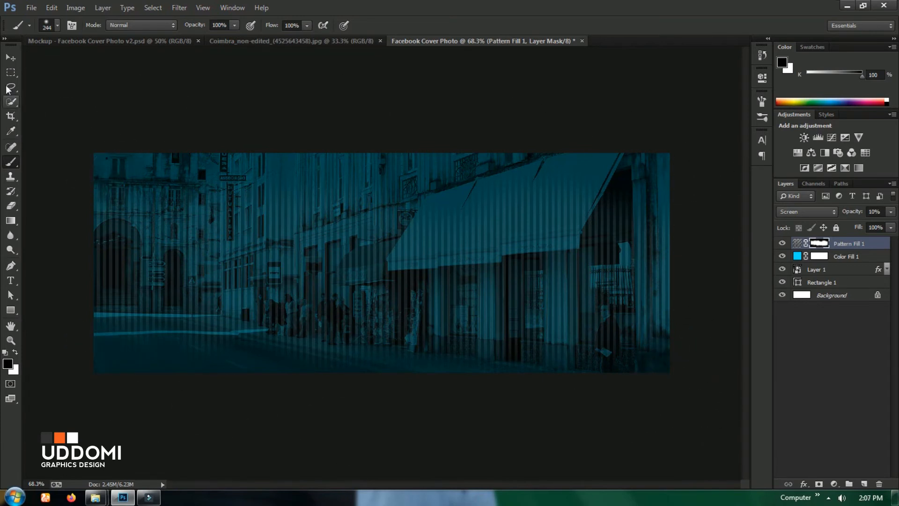
click(11, 58)
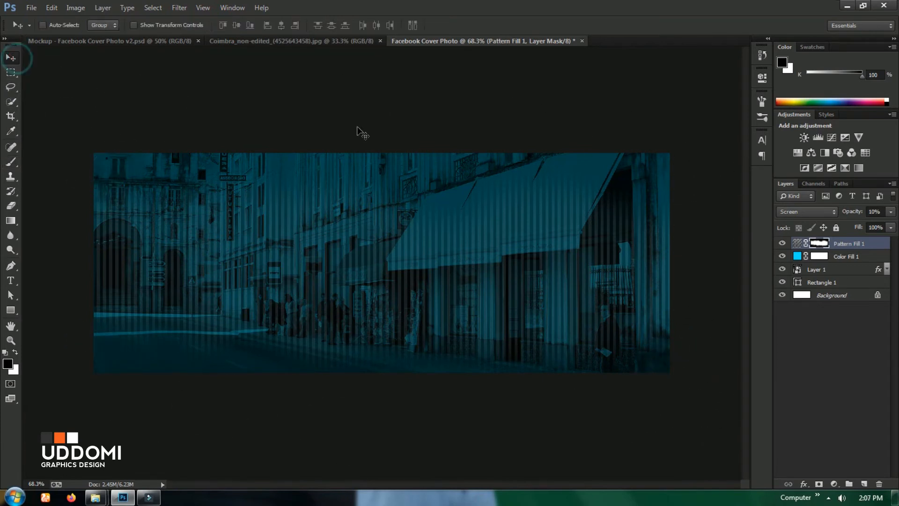
click(856, 392)
click(833, 484)
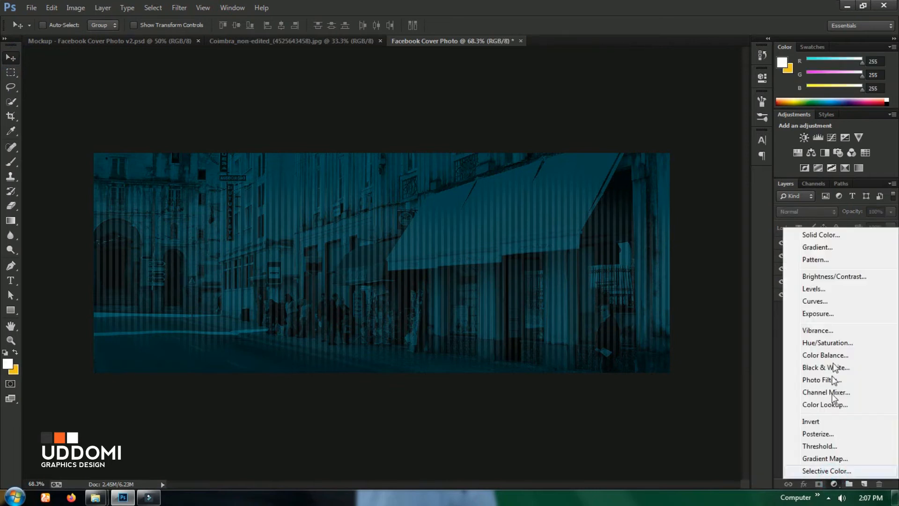
click(815, 247)
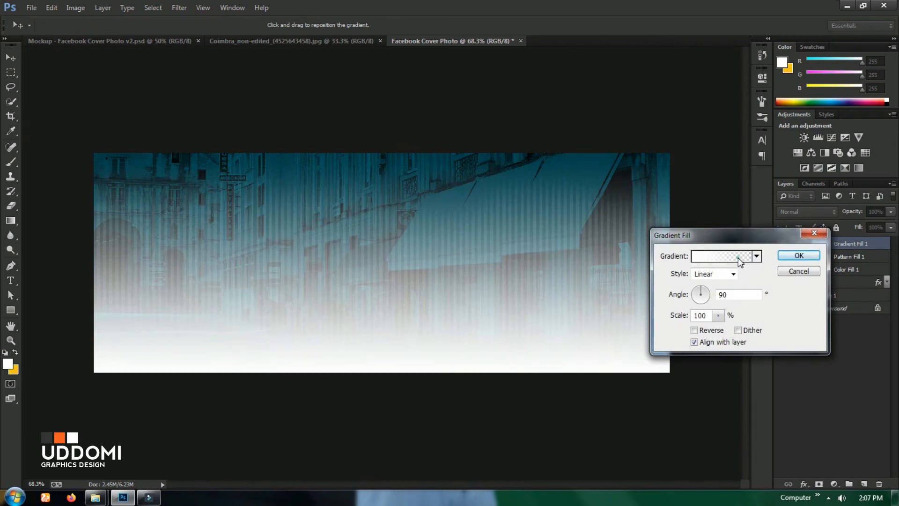
- Set both color stops of the gradient to black (000000), keeping its fade from opaque to transparent
click(721, 256)
click(657, 366)
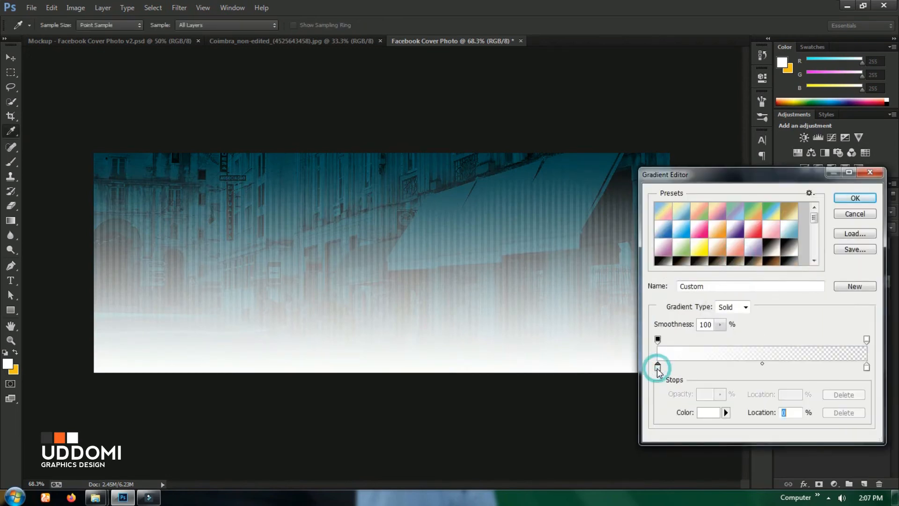
double_click(657, 367)
drag(568, 331, 528, 368)
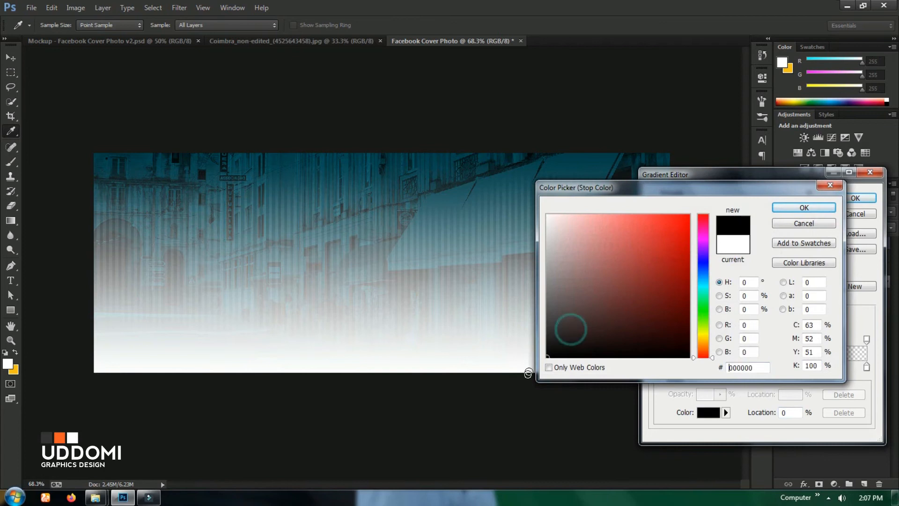
click(795, 208)
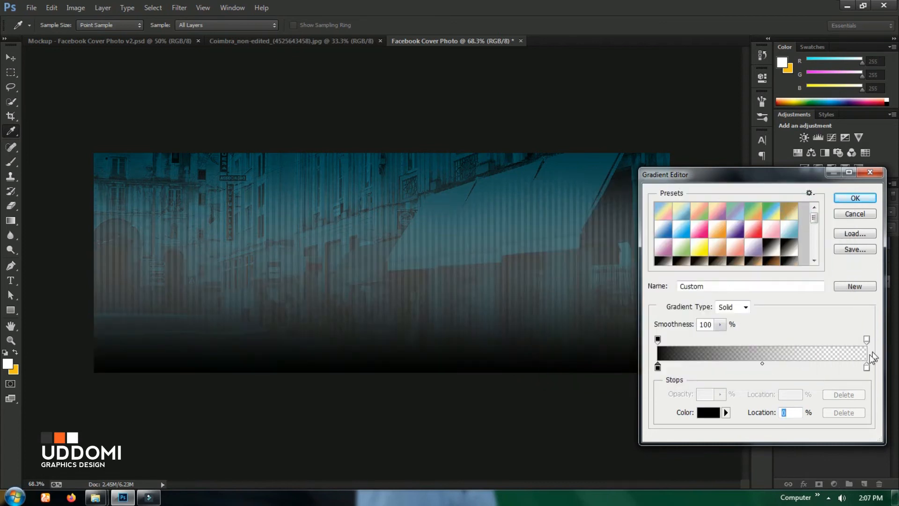
click(867, 368)
double_click(866, 367)
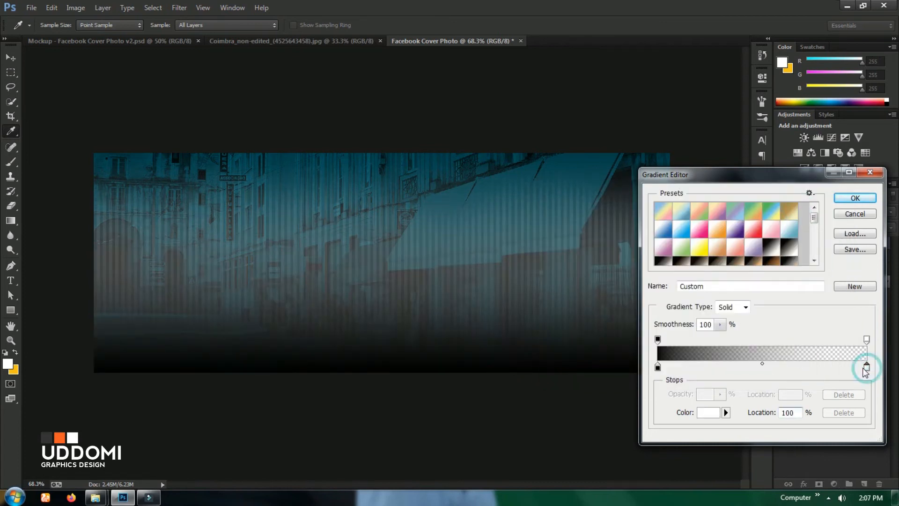
drag(606, 329, 539, 373)
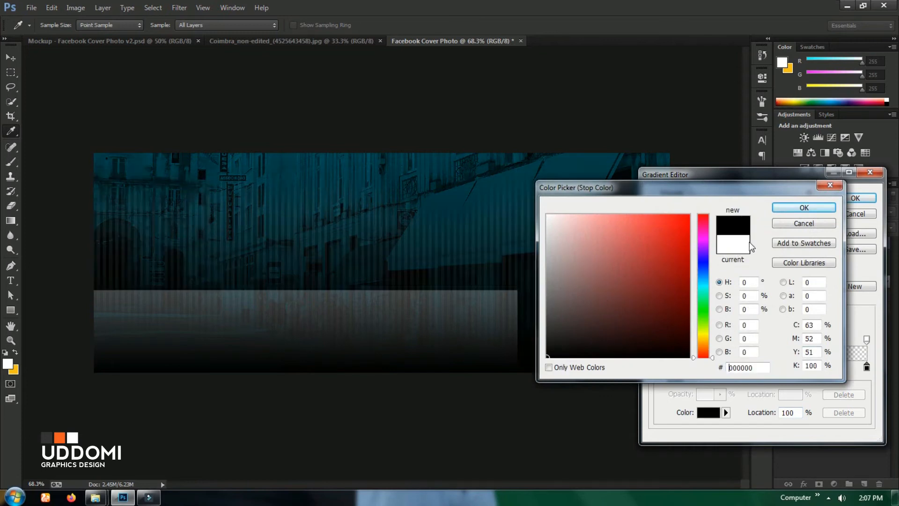
click(804, 208)
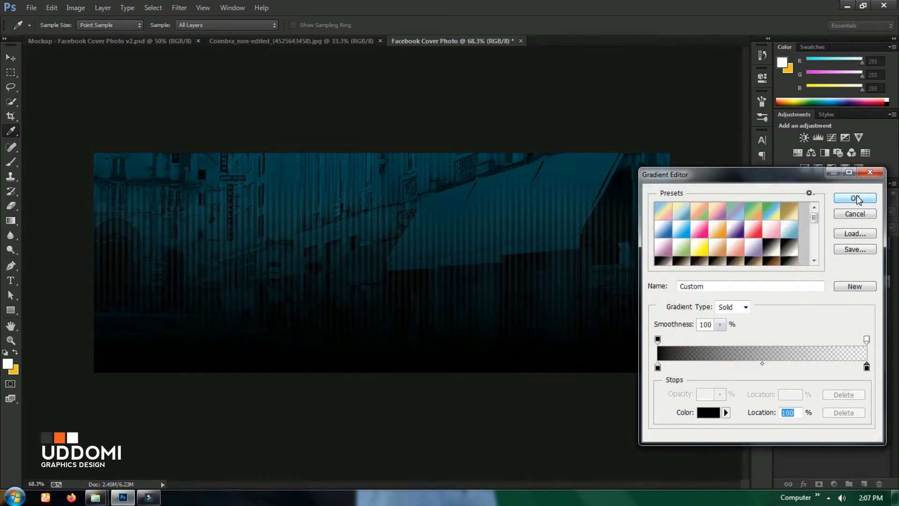
click(856, 199)
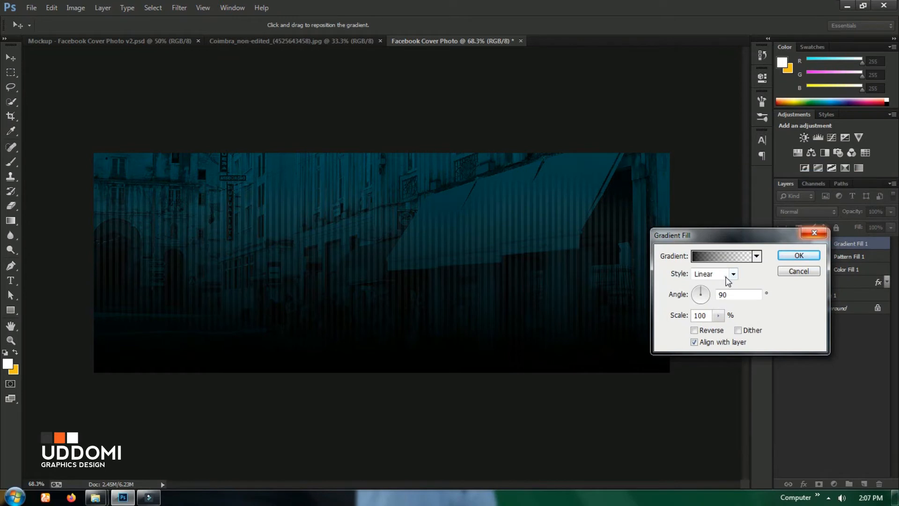
- Set the gradient fill's style to Reflected and reverse it so the black falls on the upper and lower edges
click(732, 274)
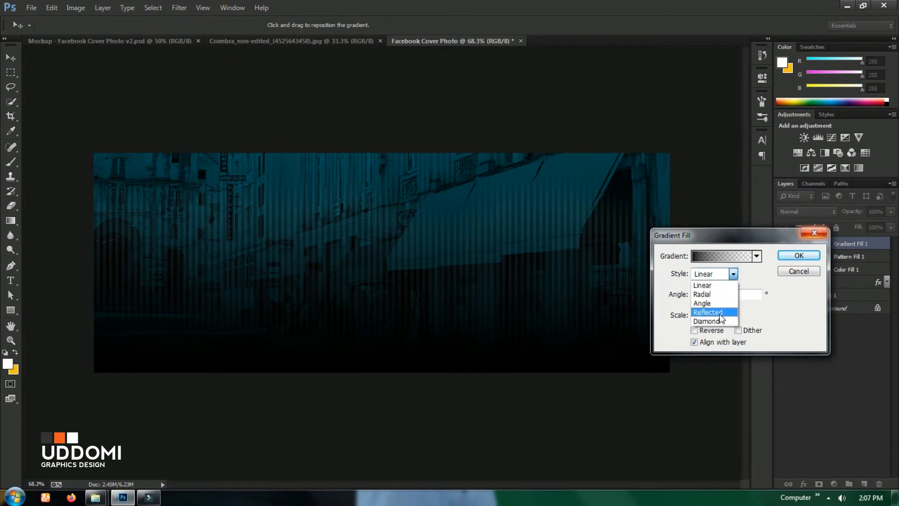
click(729, 314)
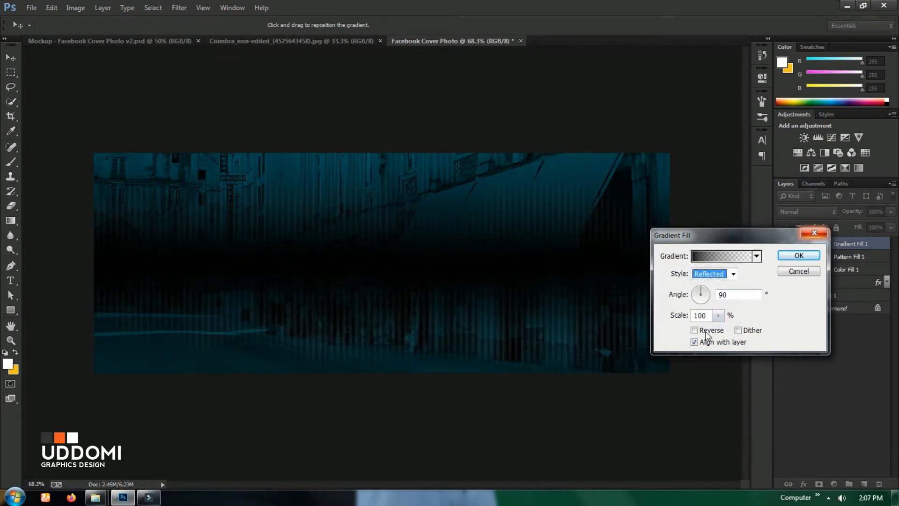
click(695, 330)
click(795, 256)
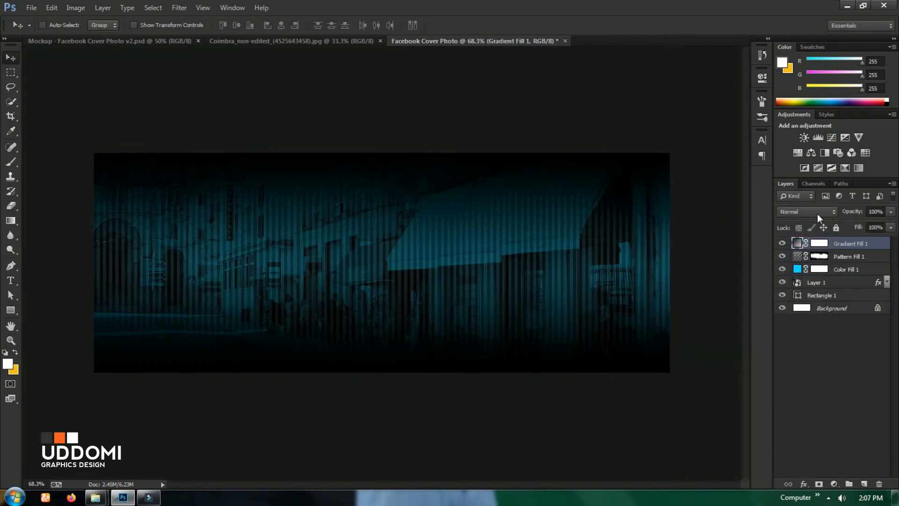
- Set the gradient fill layer's blend mode to Multiply and slightly lower its opacity
click(817, 212)
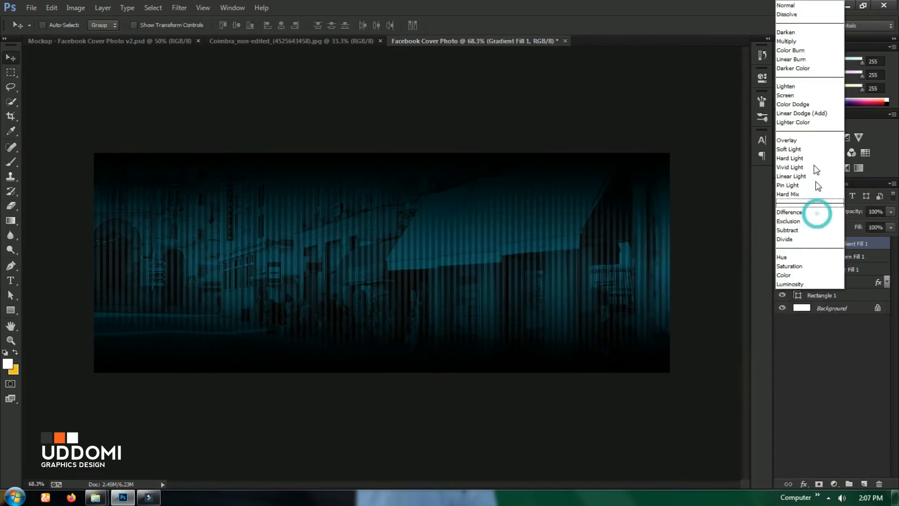
click(788, 41)
drag(858, 214, 848, 216)
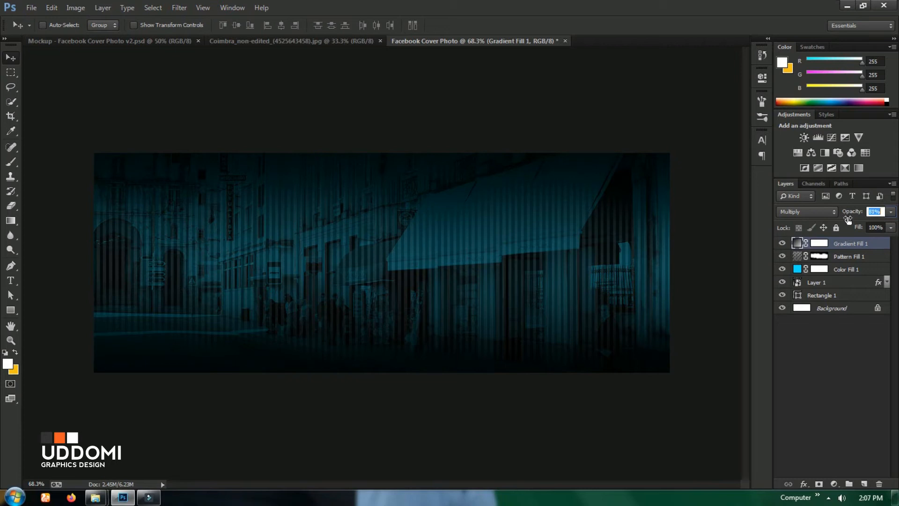
click(851, 367)
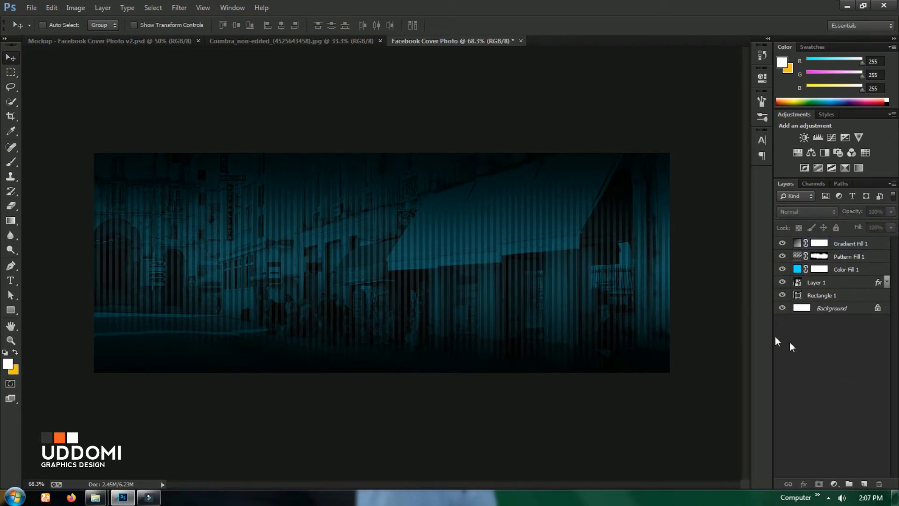
- Preview the artwork against the custom white canvas surround and restore the default surround color
click(639, 316)
click(447, 191)
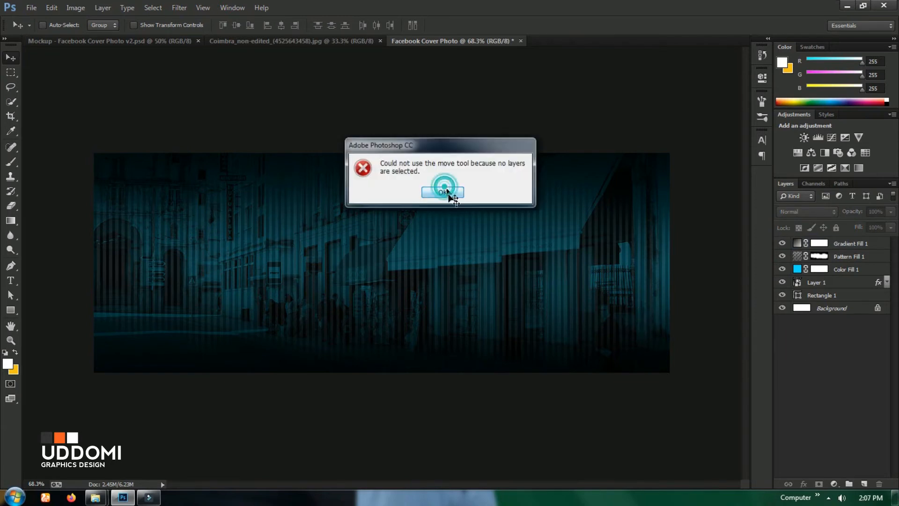
scroll(459, 203, down, 1)
scroll(455, 201, up, 2)
right_click(515, 101)
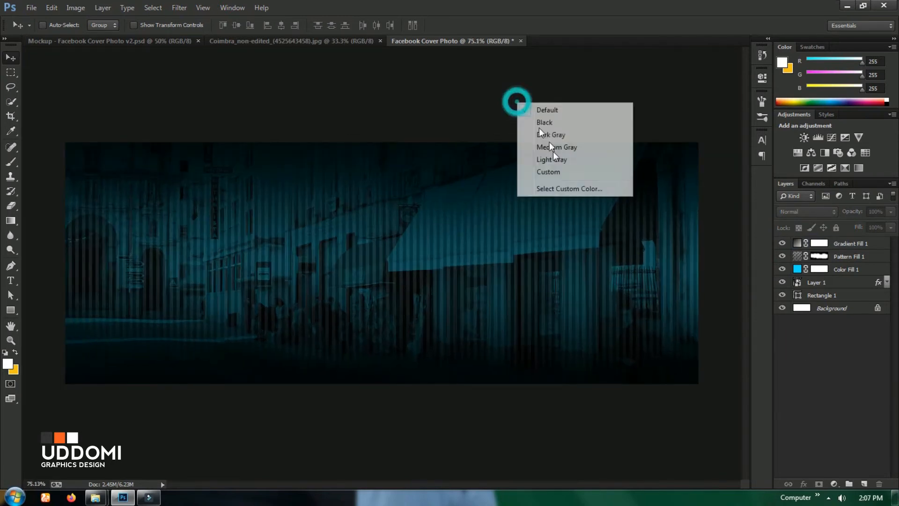
click(563, 173)
scroll(512, 214, down, 1)
scroll(514, 215, up, 2)
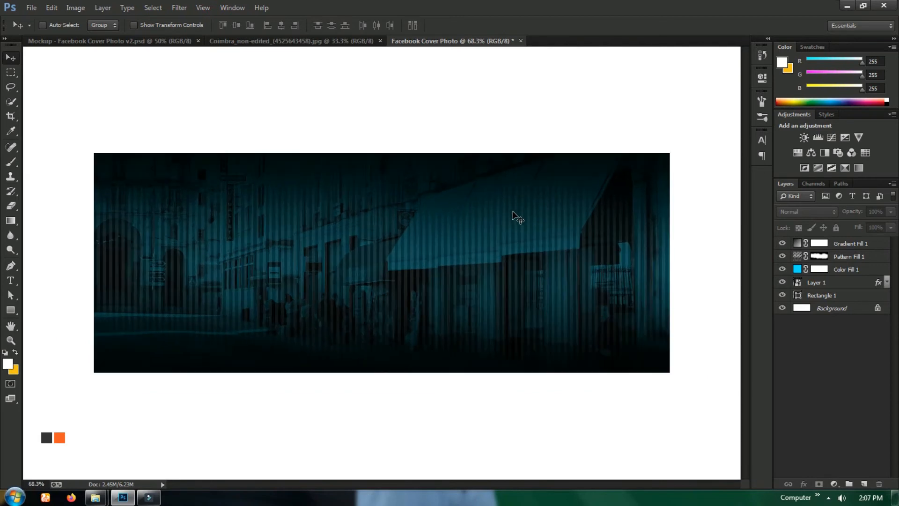
scroll(512, 211, down, 2)
right_click(477, 104)
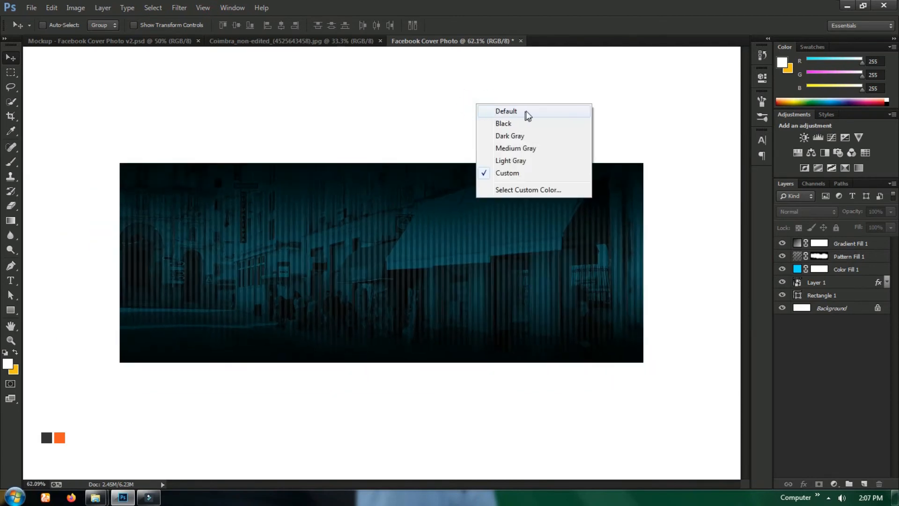
click(532, 110)
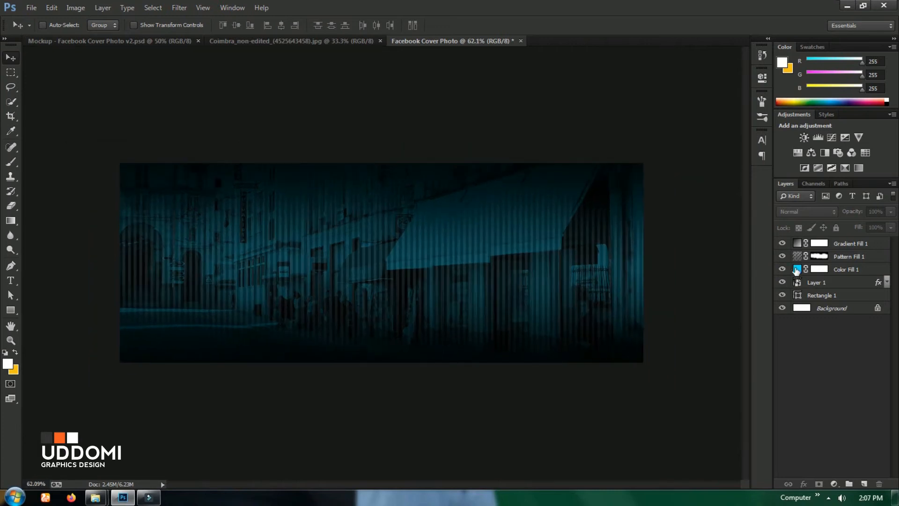
- Hide the gradient, pattern, cyan color fill and photo layers to expose the gray rectangle
click(781, 282)
click(781, 256)
click(781, 243)
click(782, 270)
- Rename the gray rectangle's layer as "safe zone"
click(821, 297)
double_click(824, 296)
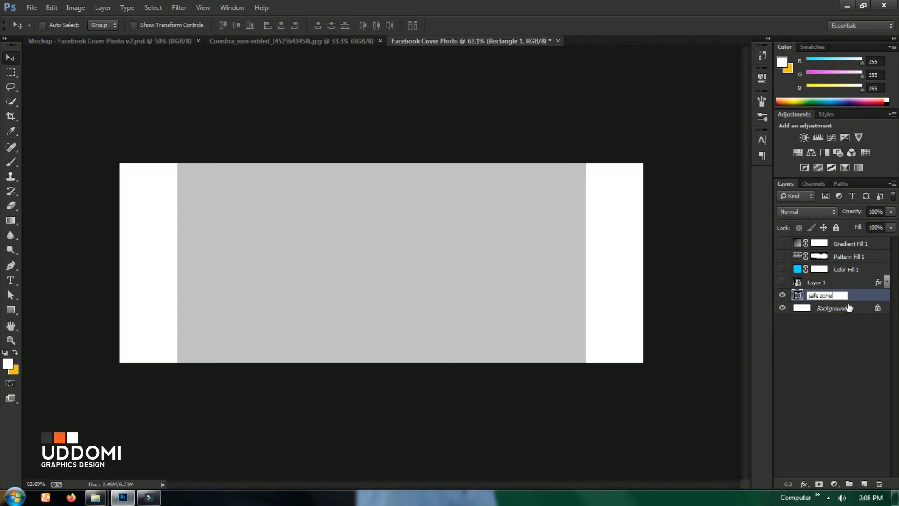
key(Return)
click(813, 360)
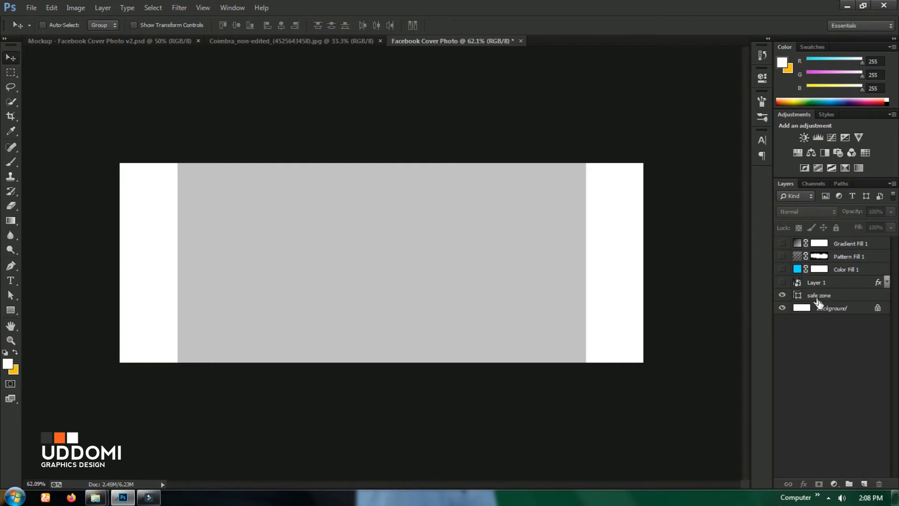
- Show the rulers and place vertical guides along the left and right edges of the safe zone rectangle
click(826, 299)
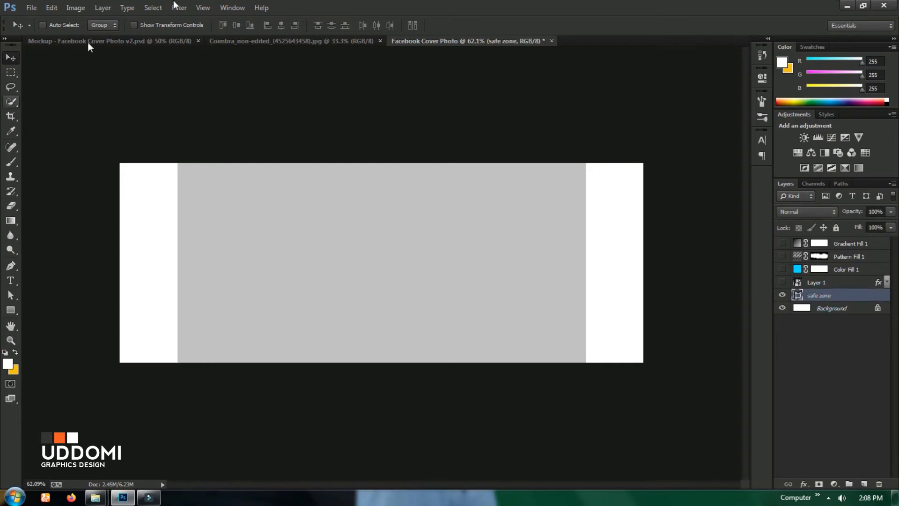
click(202, 7)
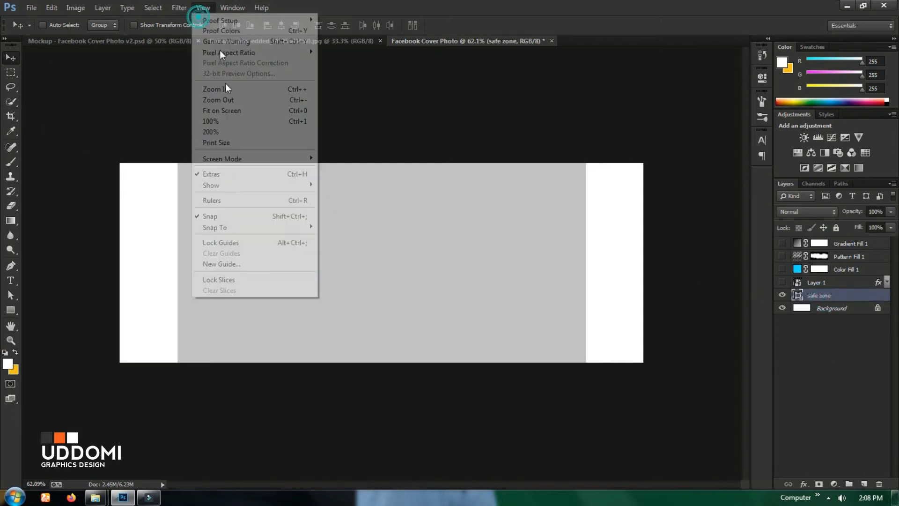
click(240, 201)
drag(29, 225, 181, 240)
drag(34, 243, 590, 272)
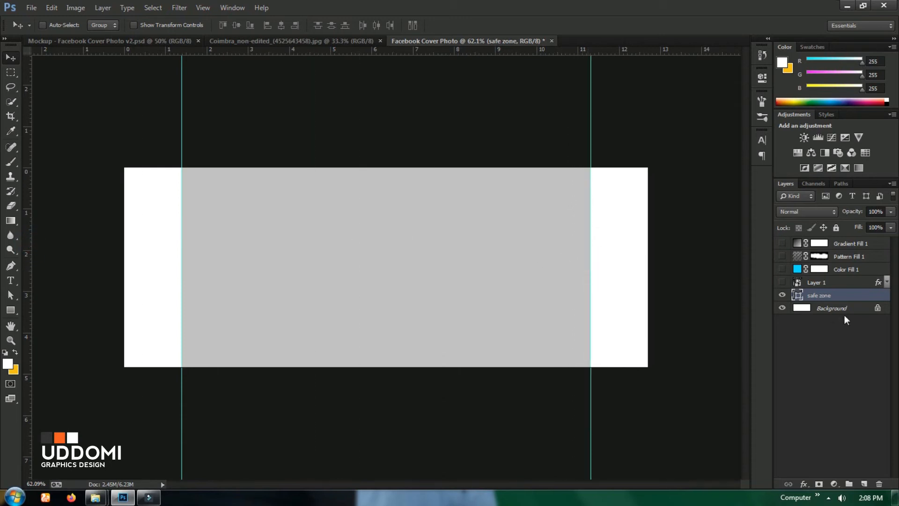
- Show the photo, color, pattern and gradient layers again and deselect the safe zone layer
drag(782, 282, 782, 243)
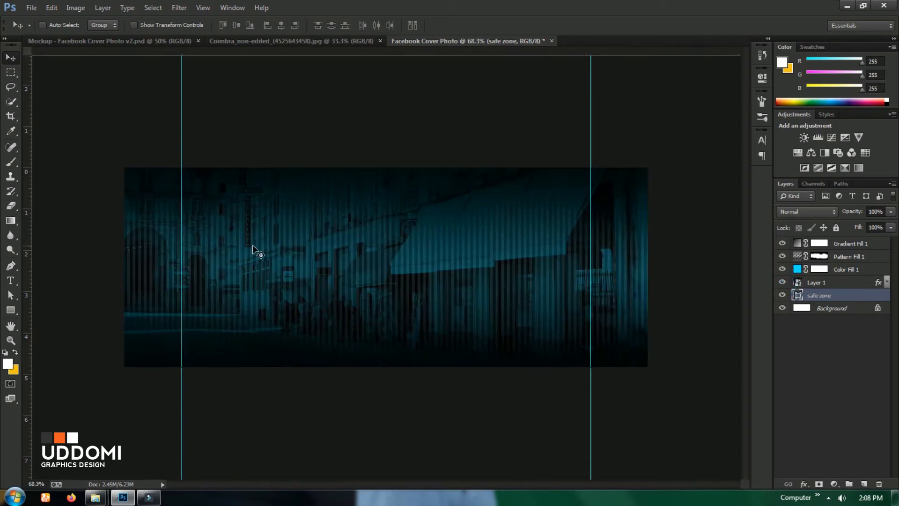
scroll(253, 245, up, 2)
scroll(253, 244, down, 2)
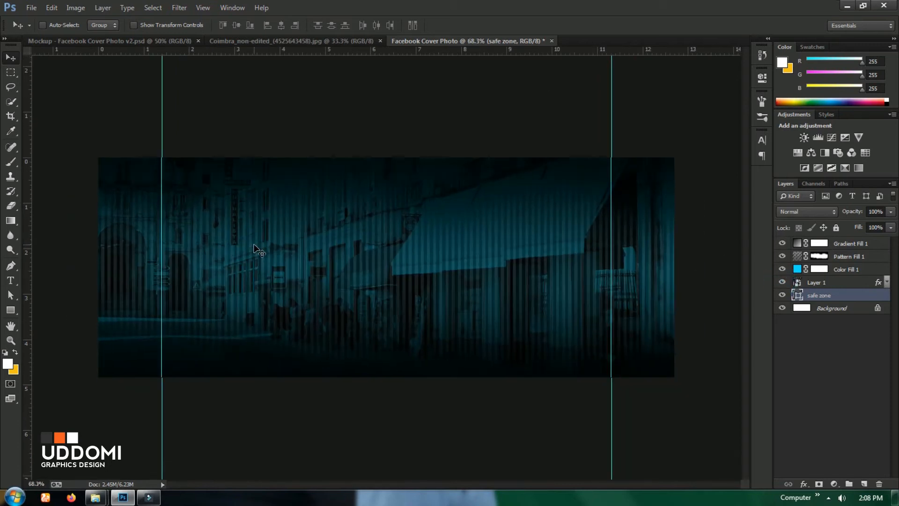
click(841, 346)
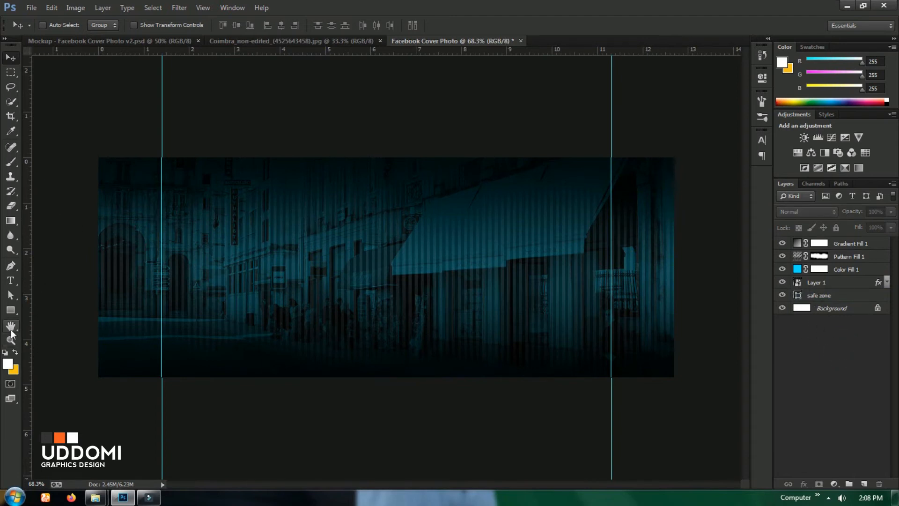
- Draw a circle about 190 px in diameter near the middle of the photo with the Ellipse tool and remove its fill
click(10, 310)
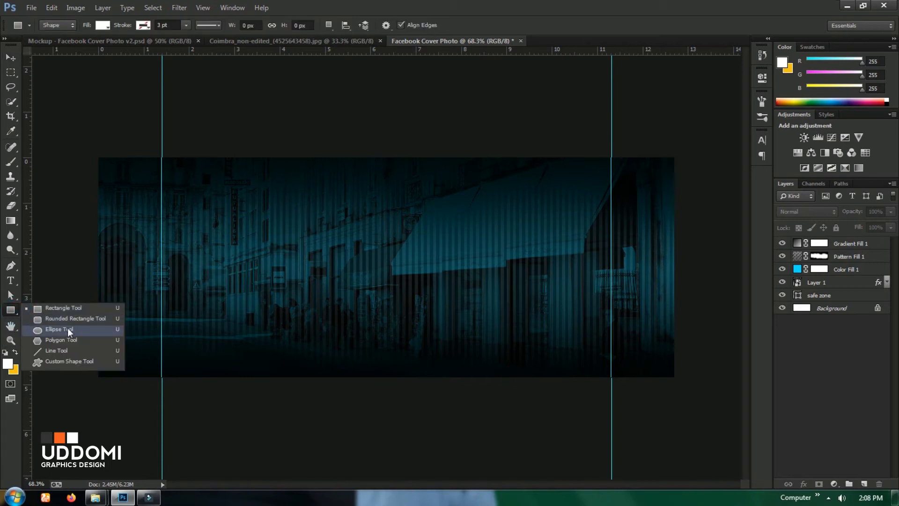
click(69, 328)
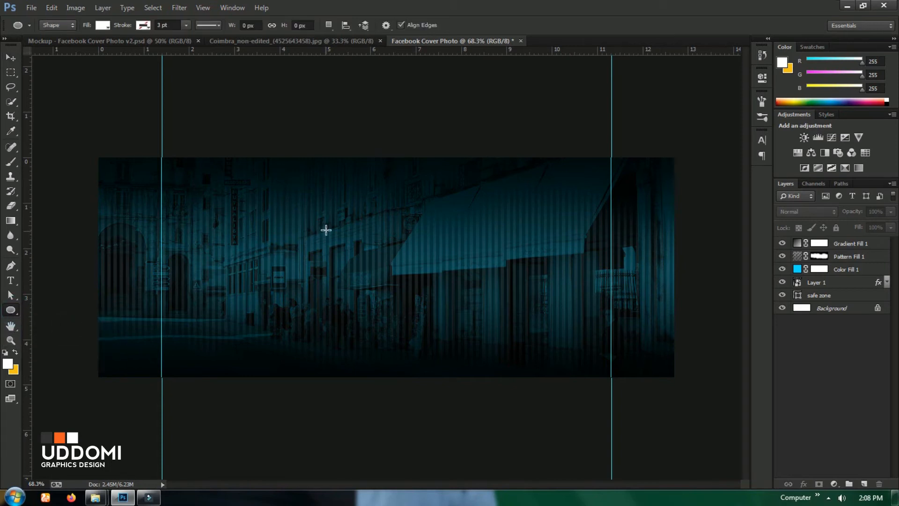
drag(323, 223, 443, 287)
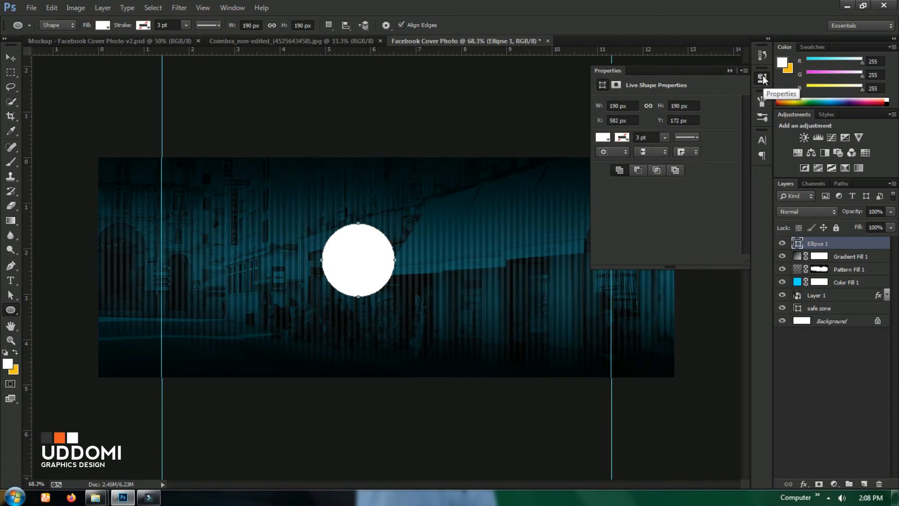
click(603, 137)
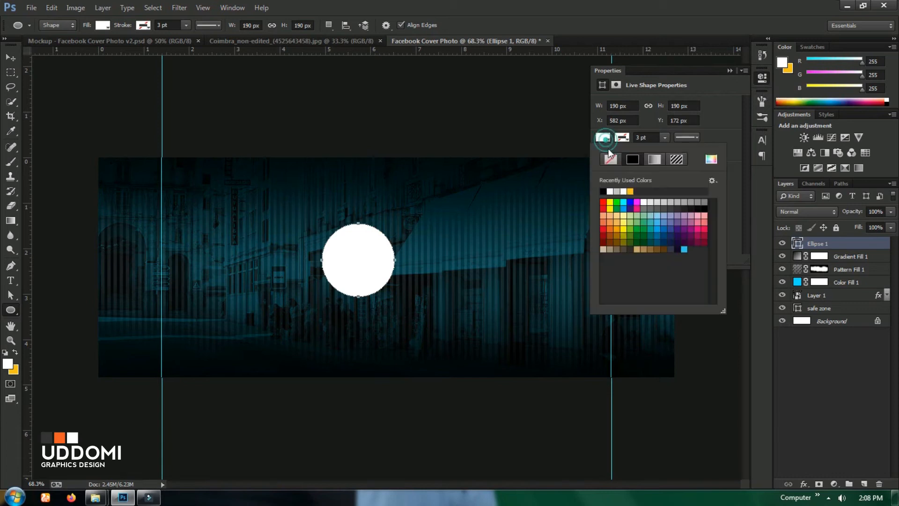
click(617, 160)
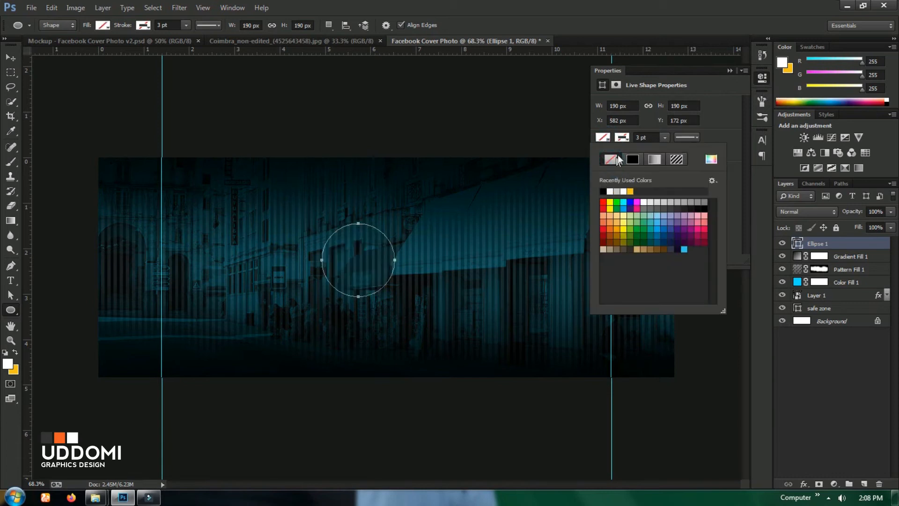
- Give the circle a white 3 pt stroke
click(624, 138)
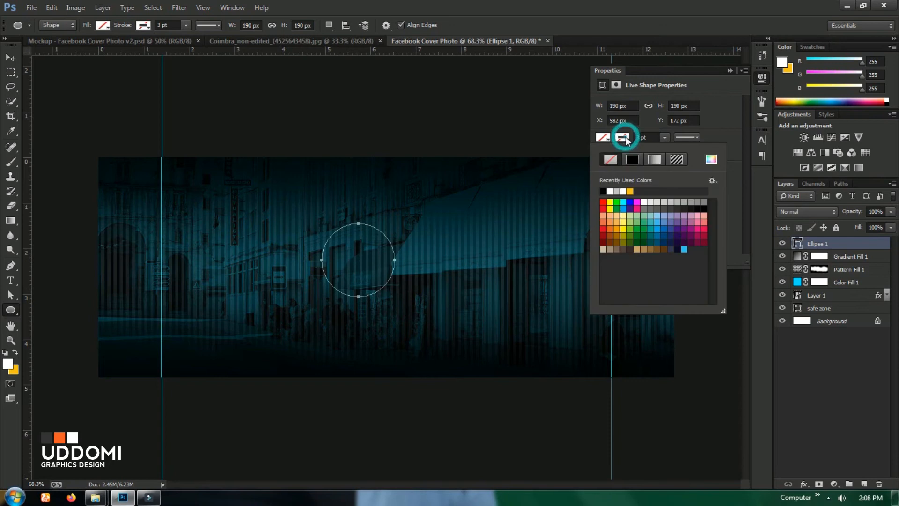
click(610, 191)
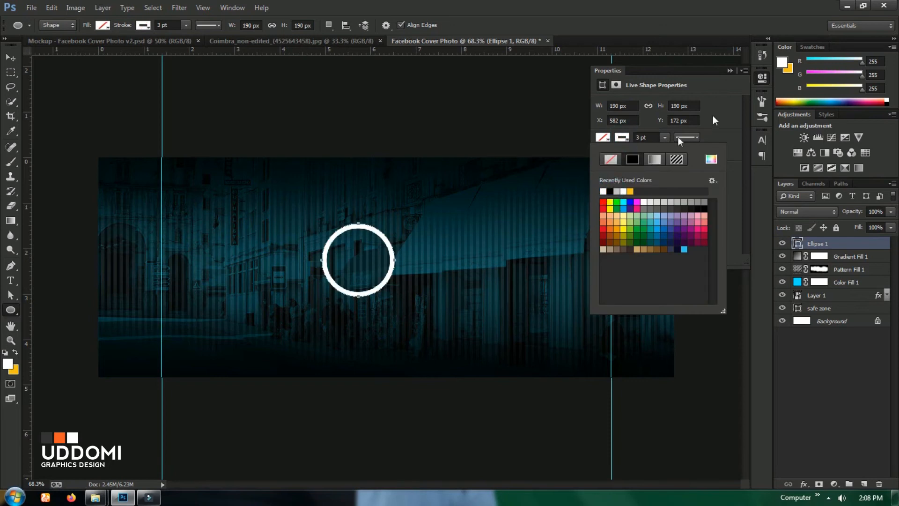
click(761, 78)
- Center the circle horizontally and vertically on the canvas using a selection of the whole canvas, and deselect it
click(10, 57)
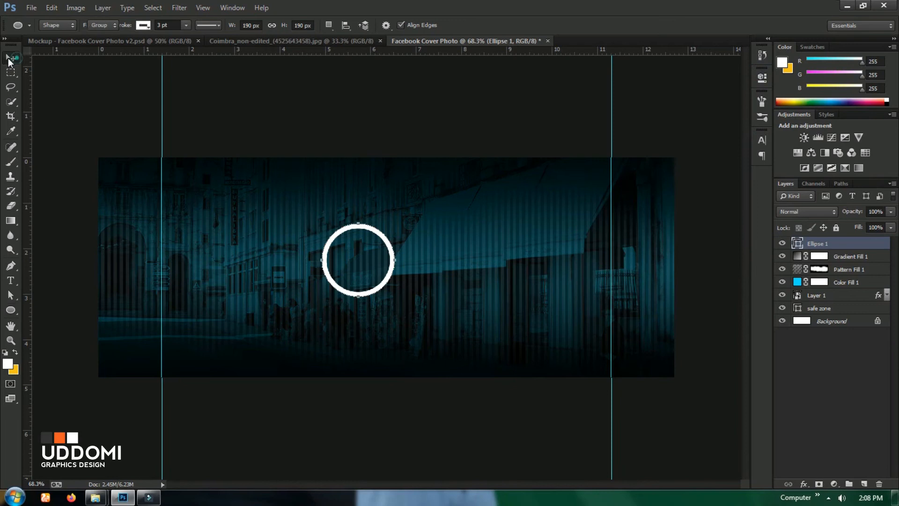
click(10, 72)
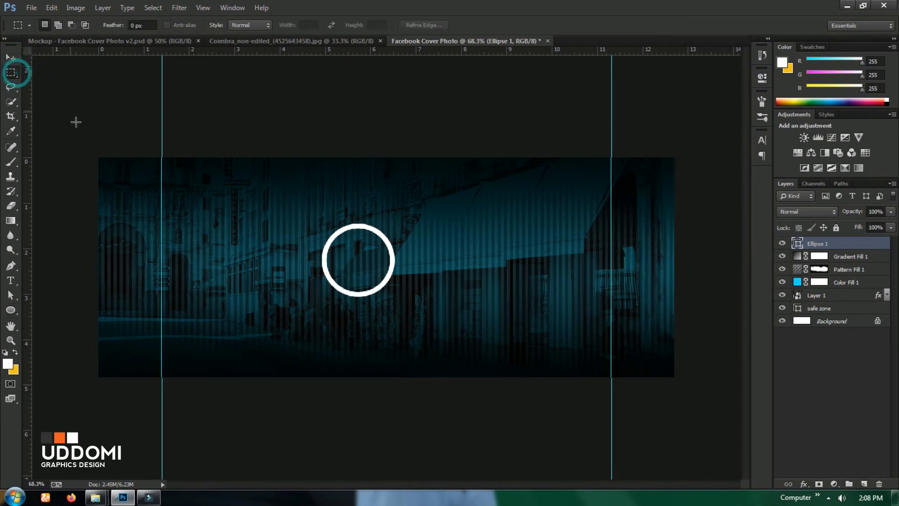
scroll(82, 145, down, 1)
drag(81, 145, 696, 391)
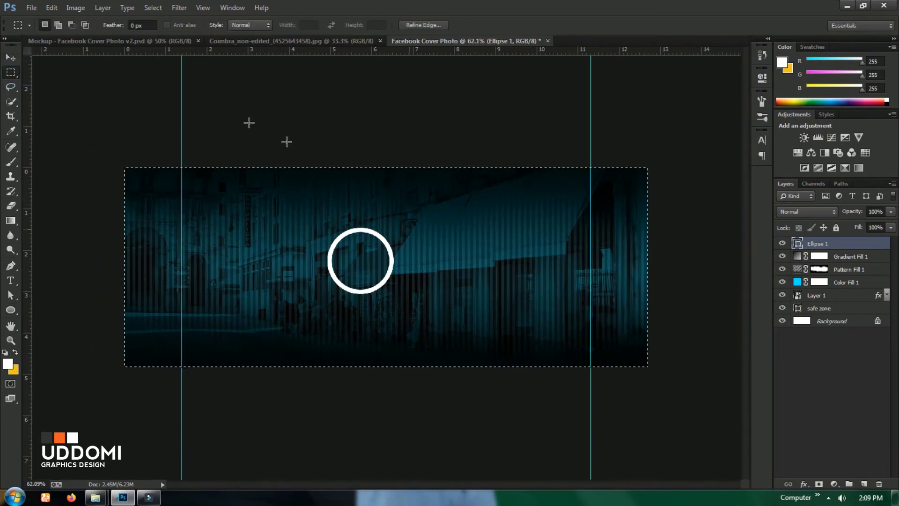
click(10, 57)
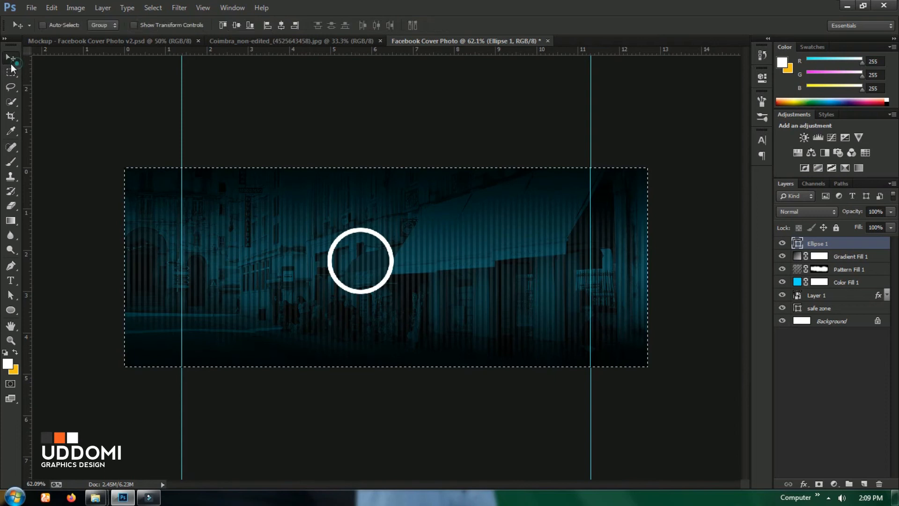
click(284, 23)
click(236, 26)
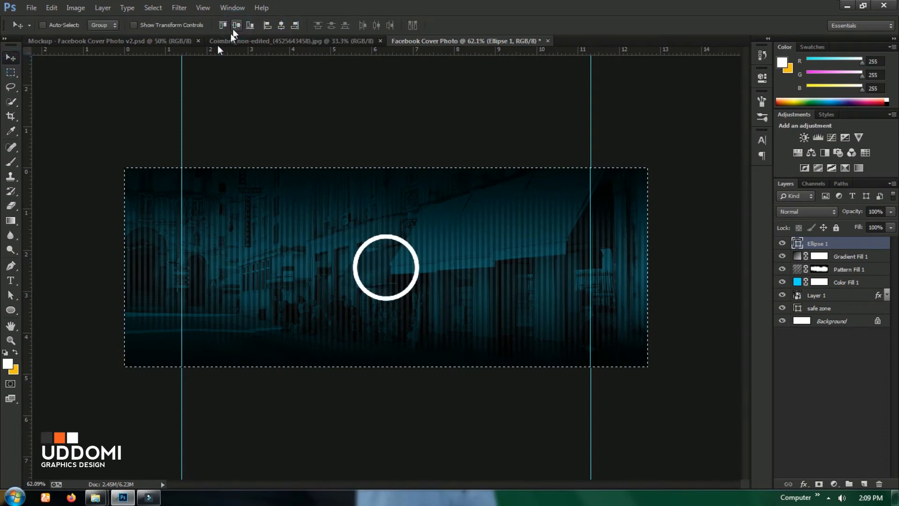
click(11, 74)
click(470, 260)
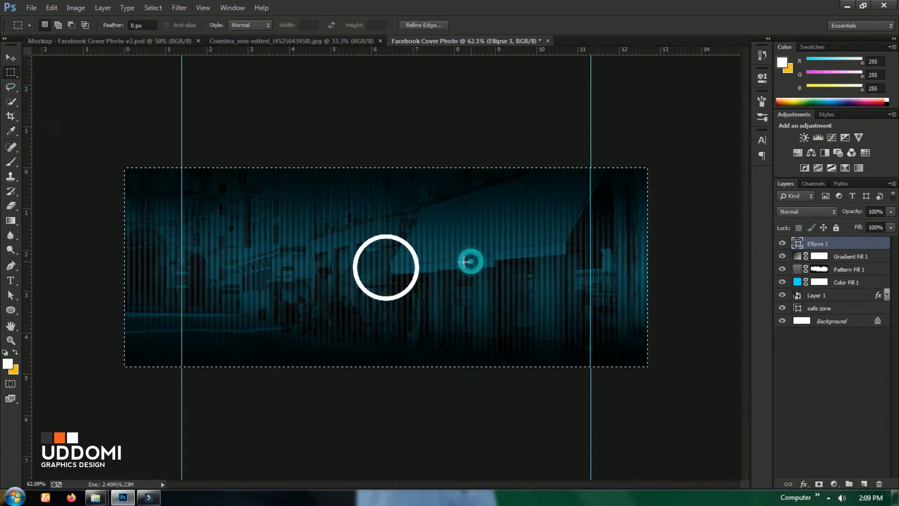
- Draw a horizontal rectangle about 348 by 41 px across the lower part of the circle with the Rectangle tool
scroll(468, 262, up, 2)
scroll(423, 289, down, 1)
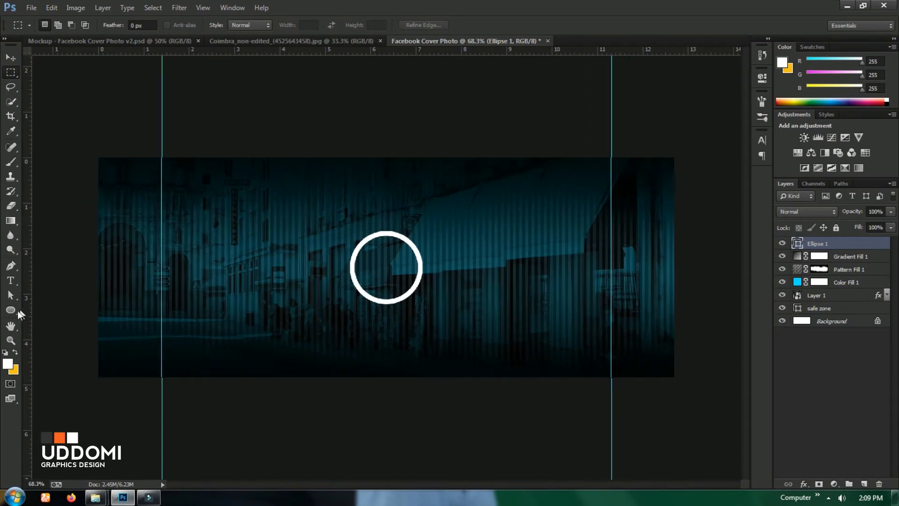
click(16, 310)
click(53, 305)
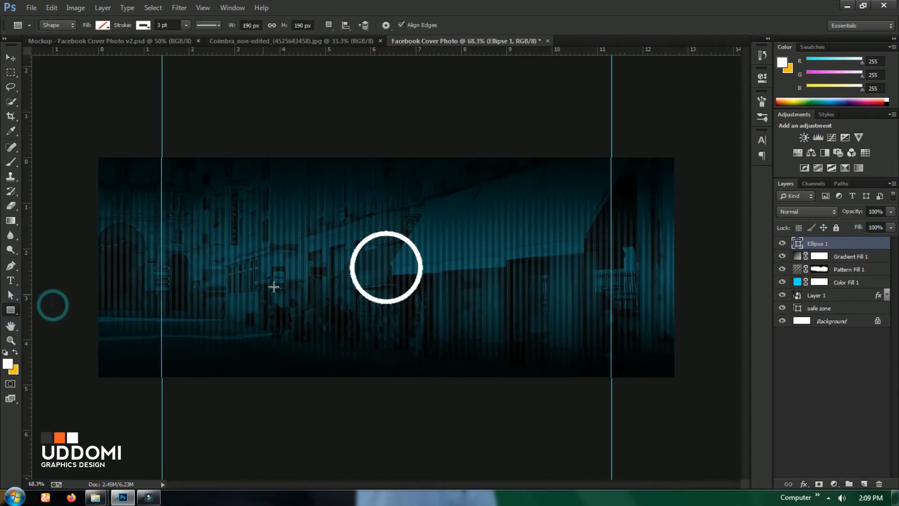
scroll(410, 301, up, 2)
drag(303, 287, 465, 305)
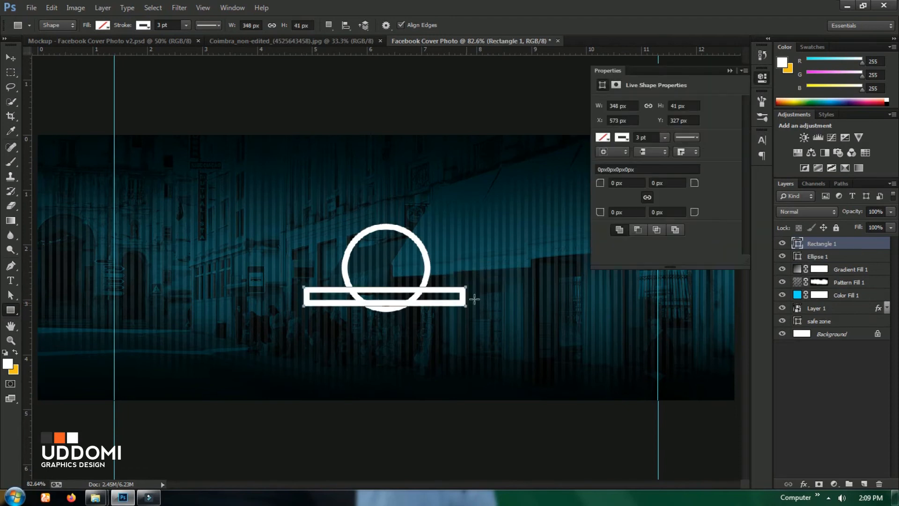
- Remove the rectangle's stroke and fill it with white
click(626, 138)
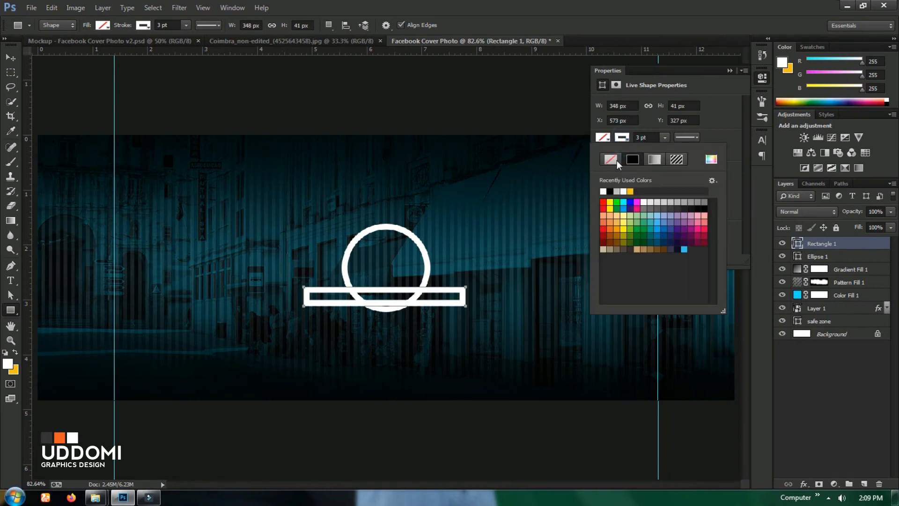
click(611, 160)
click(603, 140)
click(604, 140)
click(605, 190)
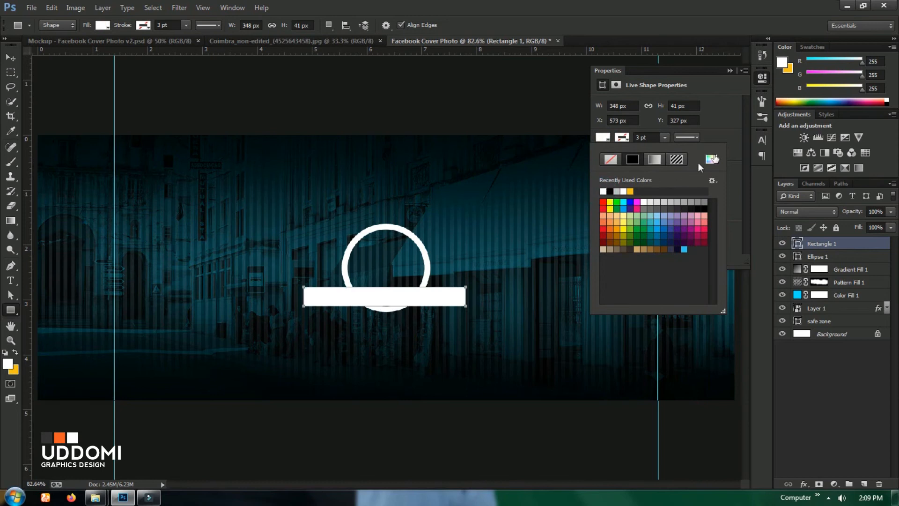
- Round all four corners of the white rectangle
click(734, 122)
drag(601, 189, 611, 196)
click(762, 77)
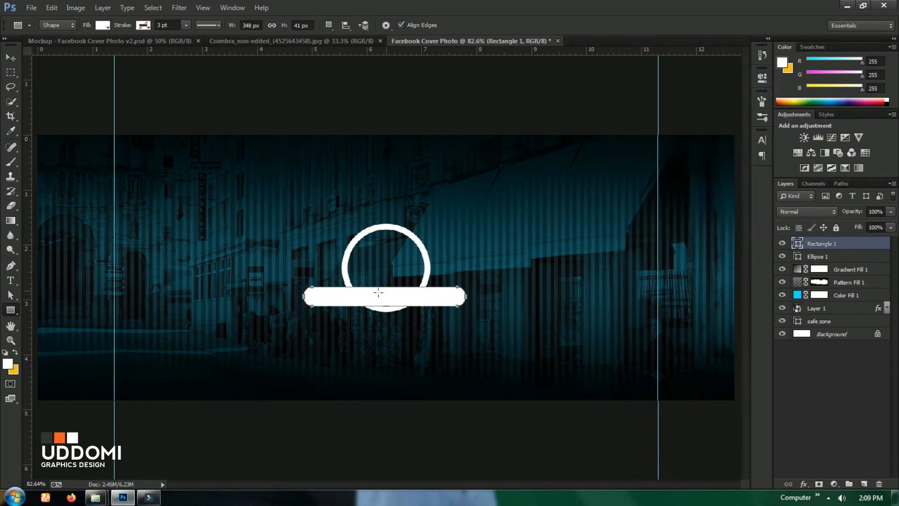
- Nudge the white rounded bar slightly down so it covers the gap above the circle's lower edge, and deselect its layer
scroll(378, 294, up, 3)
click(830, 383)
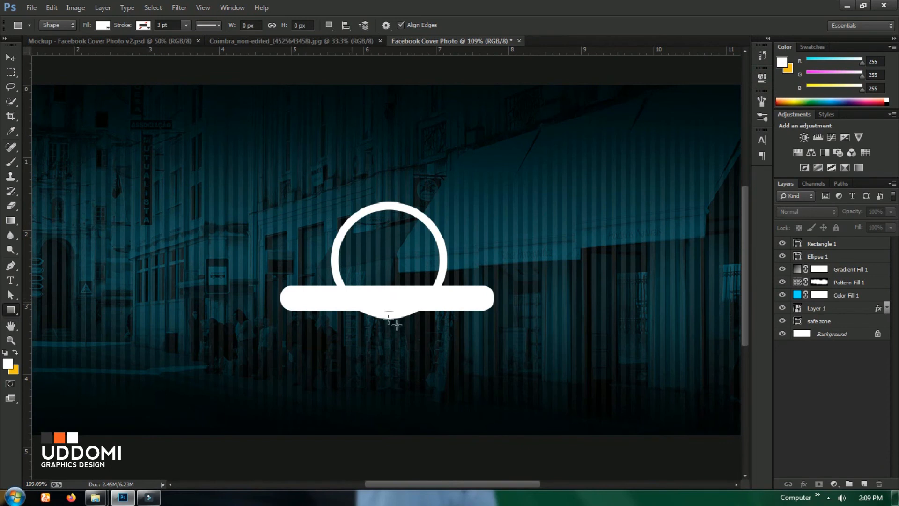
scroll(396, 322, up, 3)
scroll(397, 324, down, 1)
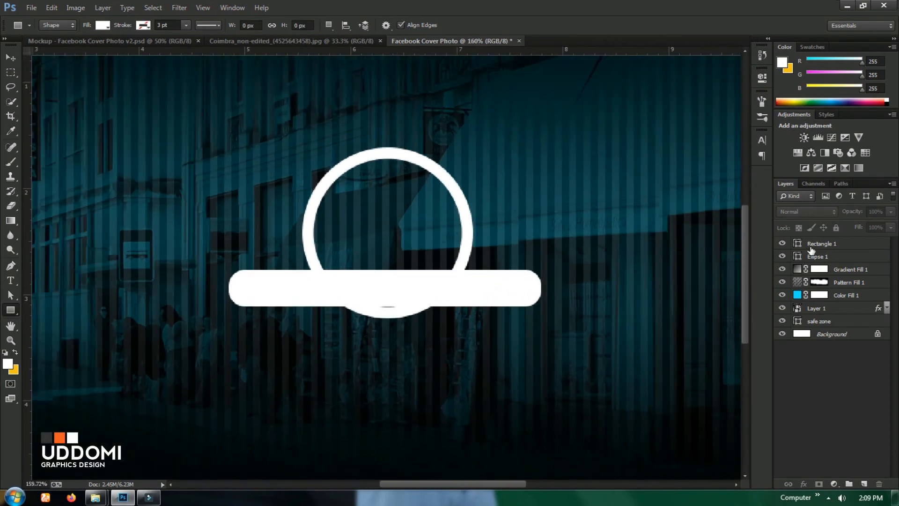
click(812, 244)
click(14, 59)
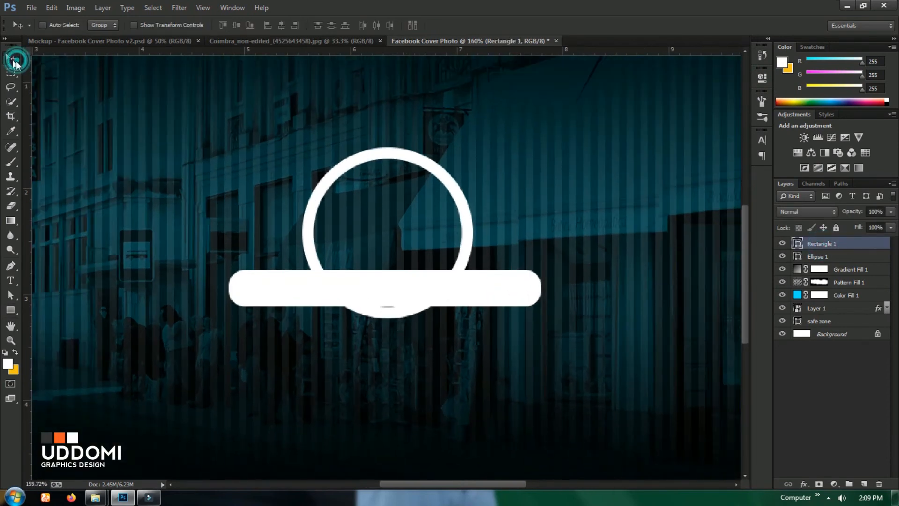
key(Down)
key(Down)
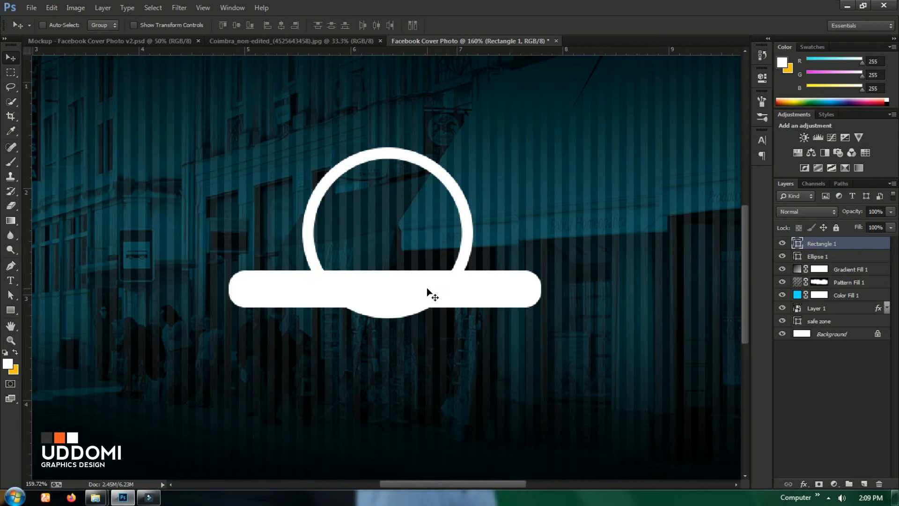
click(811, 354)
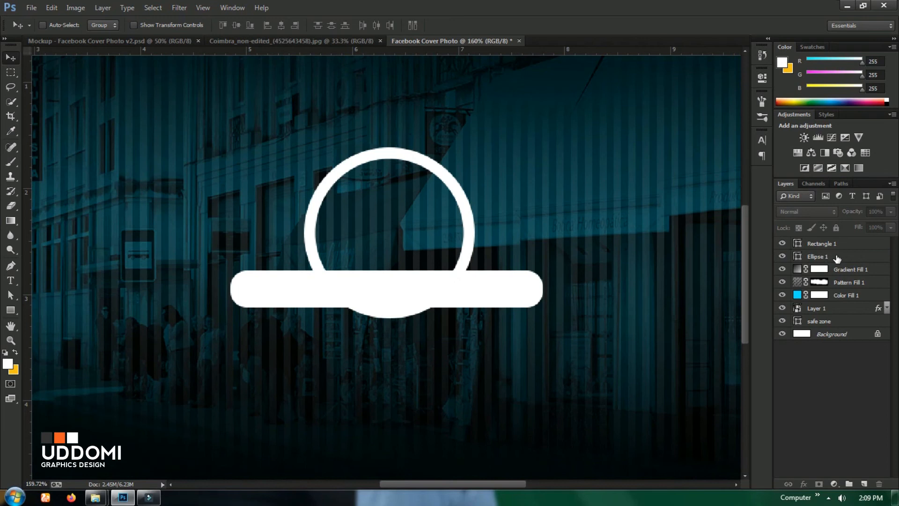
- Add a new layer directly above the Ellipse 1 layer and load the circle's outline as a selection
click(836, 255)
click(863, 483)
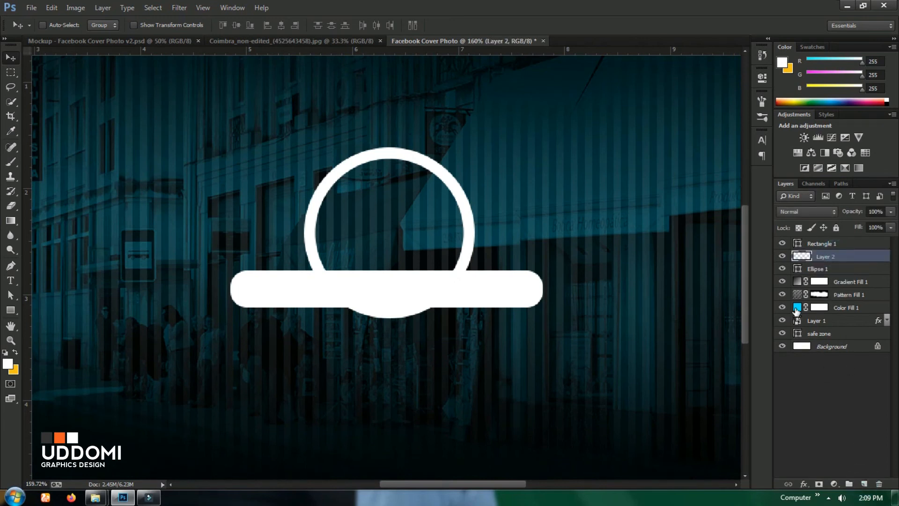
ctrl+click(799, 270)
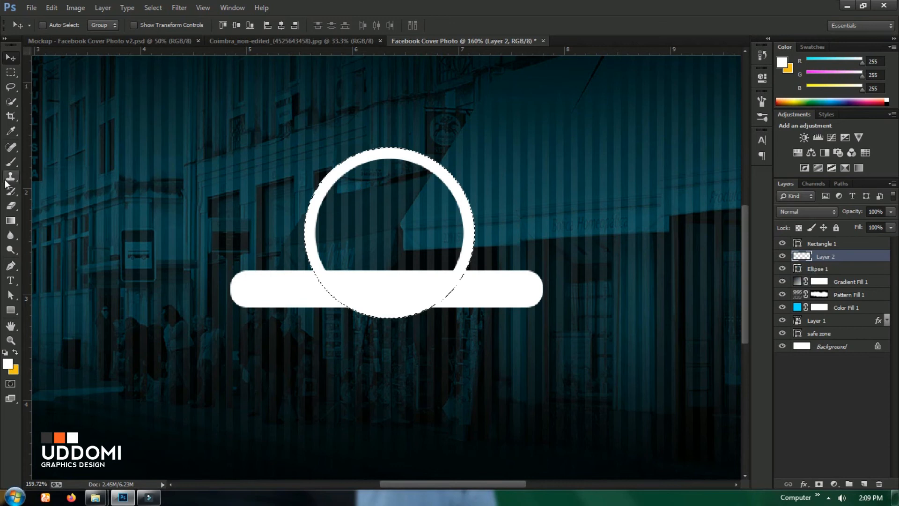
- Paint a soft shadow just below the bar inside the circle selection, using a 40 px brush and foreground color 000000
click(7, 363)
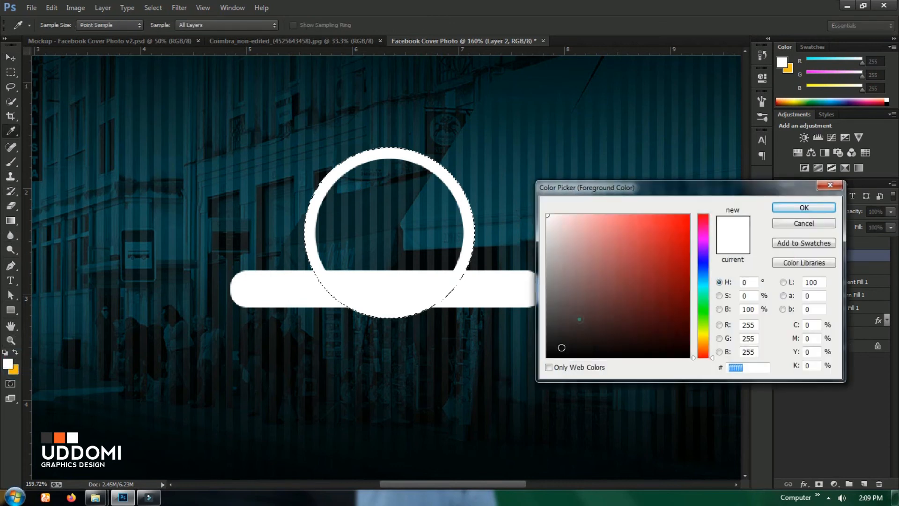
text(000000)
click(803, 208)
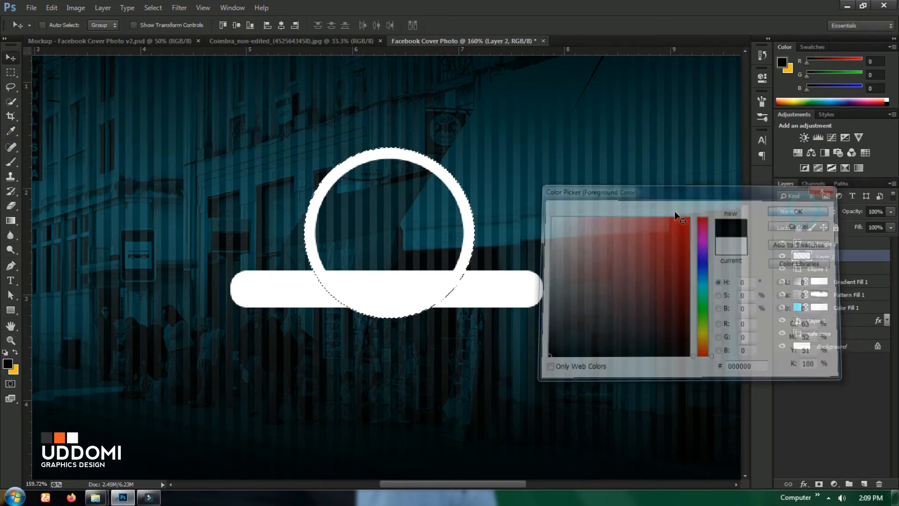
click(10, 162)
right_click(417, 227)
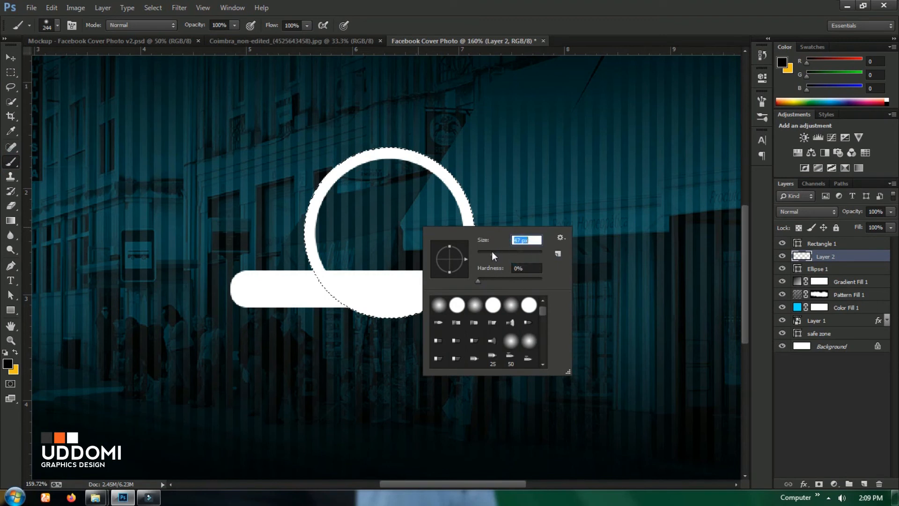
text(40)
key(Return)
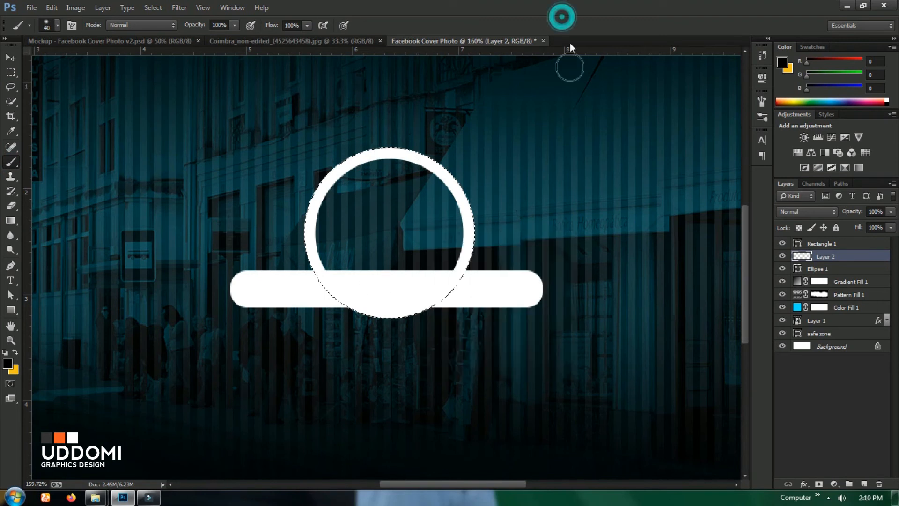
drag(350, 297, 433, 297)
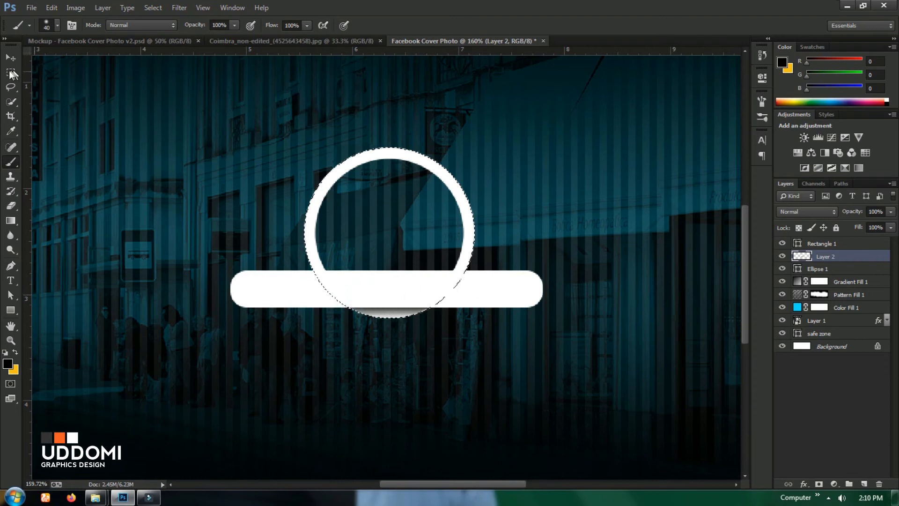
- Clear the circle selection, lower the shadow layer's opacity to about 62%, and deselect the layer
click(11, 73)
right_click(184, 139)
click(214, 147)
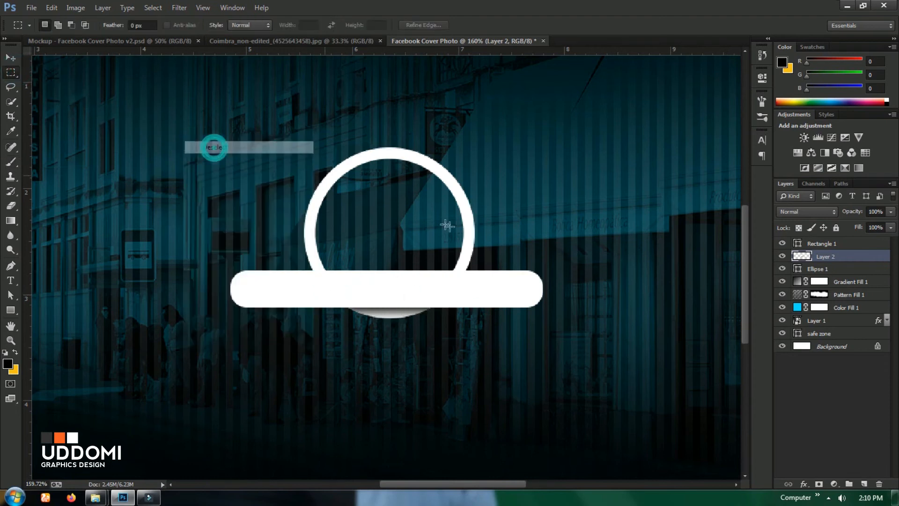
drag(854, 214, 826, 217)
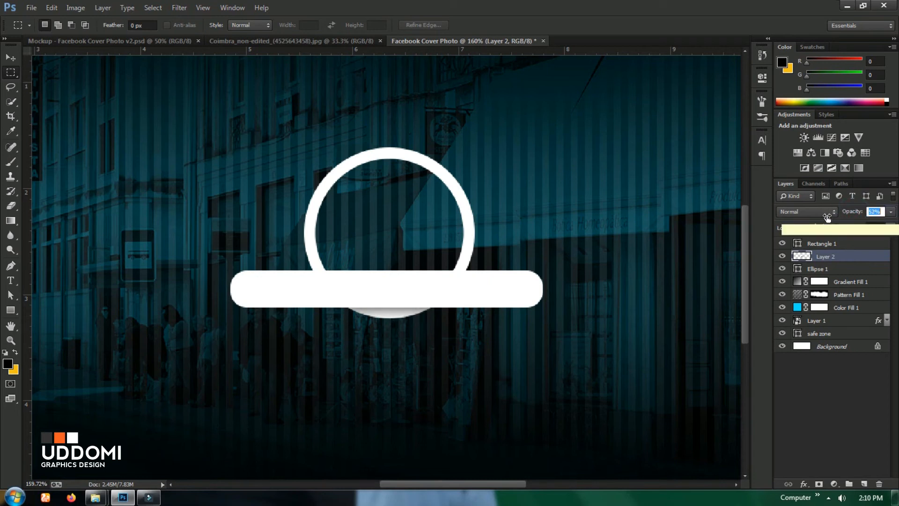
click(810, 382)
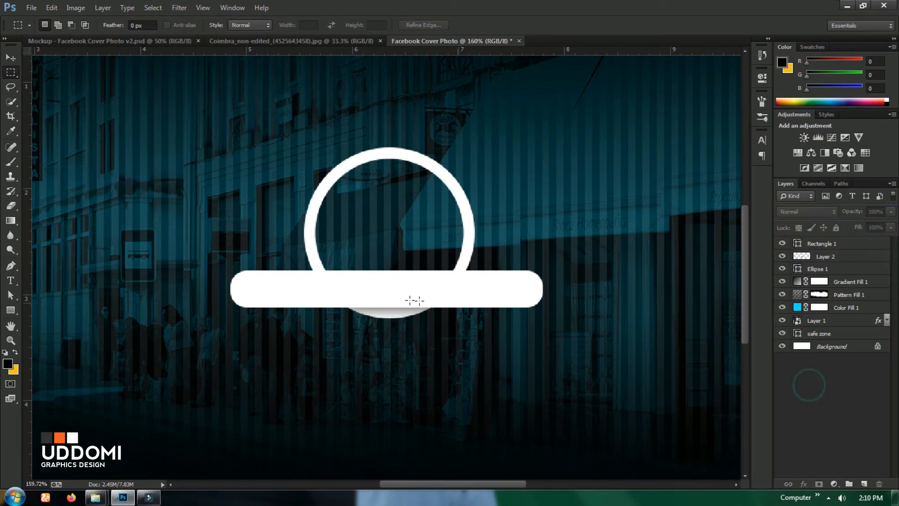
- Examine the ring-and-bar badge up close and against the whole cover
scroll(388, 300, down, 1)
scroll(388, 301, down, 2)
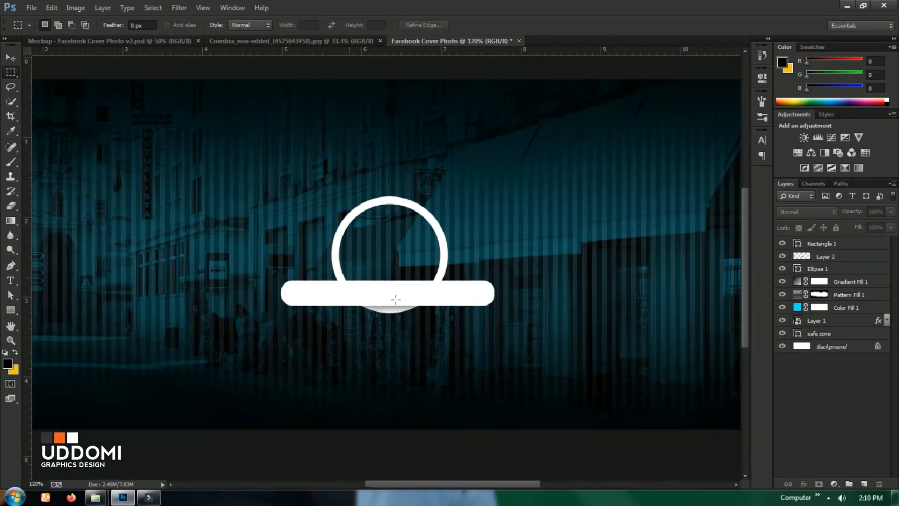
scroll(398, 298, up, 1)
click(11, 57)
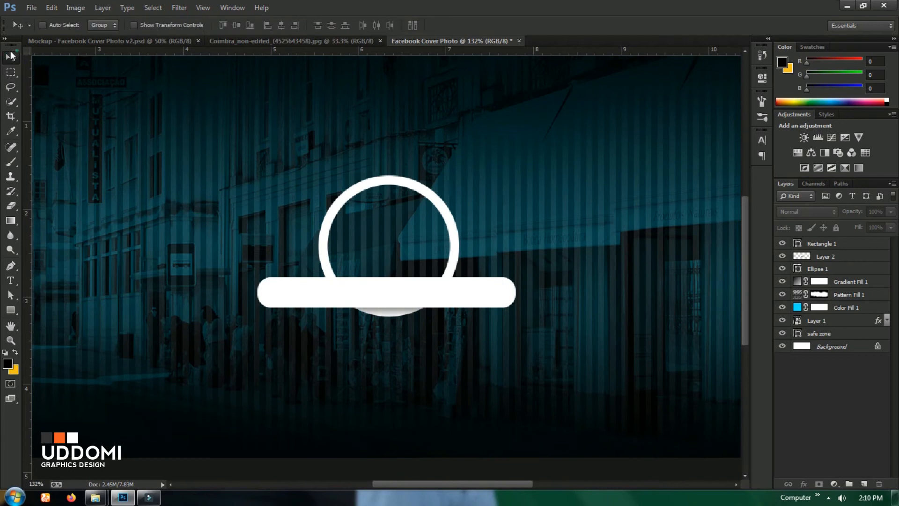
scroll(539, 230, down, 1)
scroll(495, 224, down, 3)
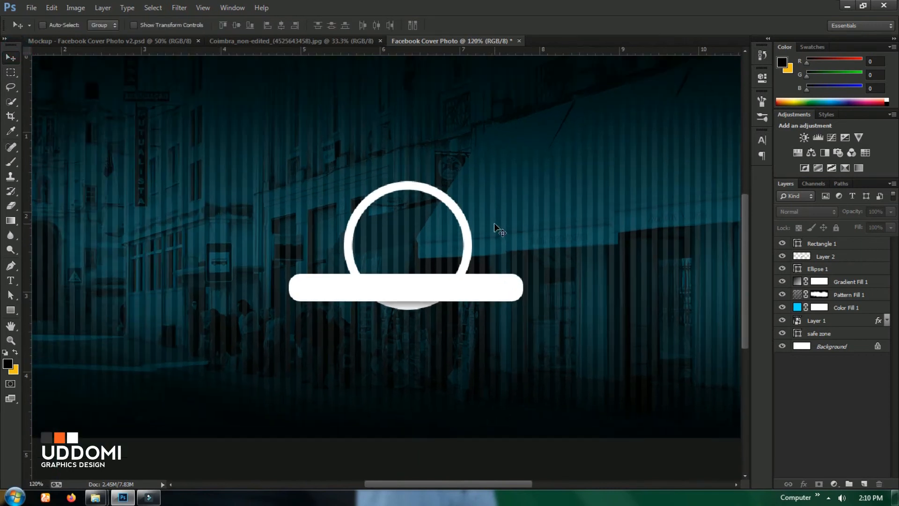
scroll(366, 270, up, 1)
scroll(354, 279, down, 1)
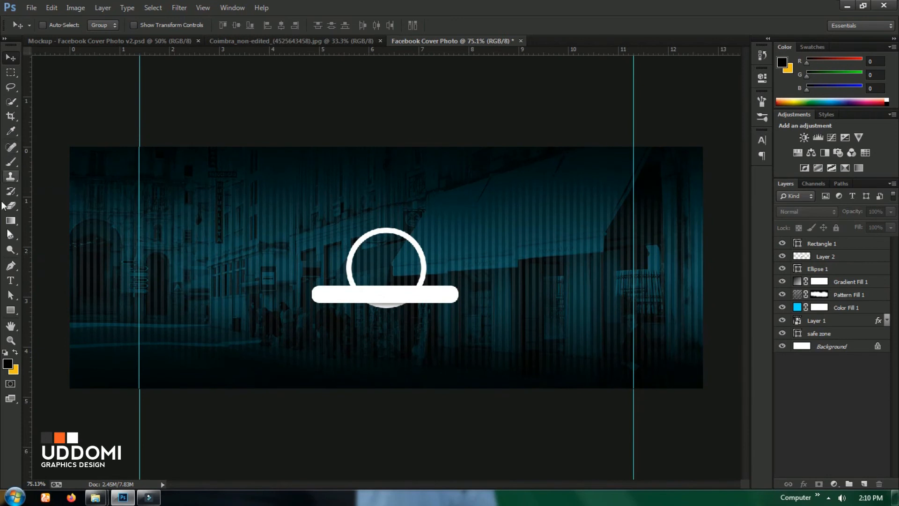
- Activate the horizontal Type tool and set its text color to white, ffffff
click(10, 283)
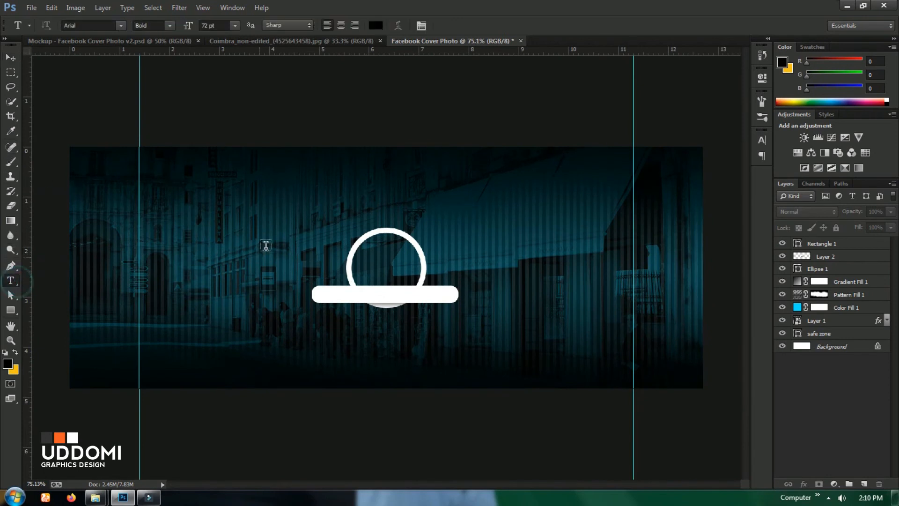
click(375, 26)
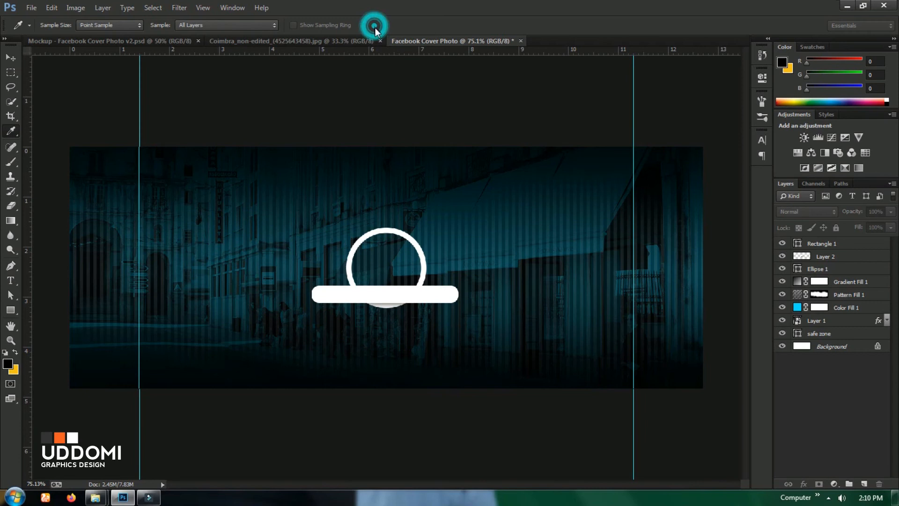
drag(575, 242, 528, 193)
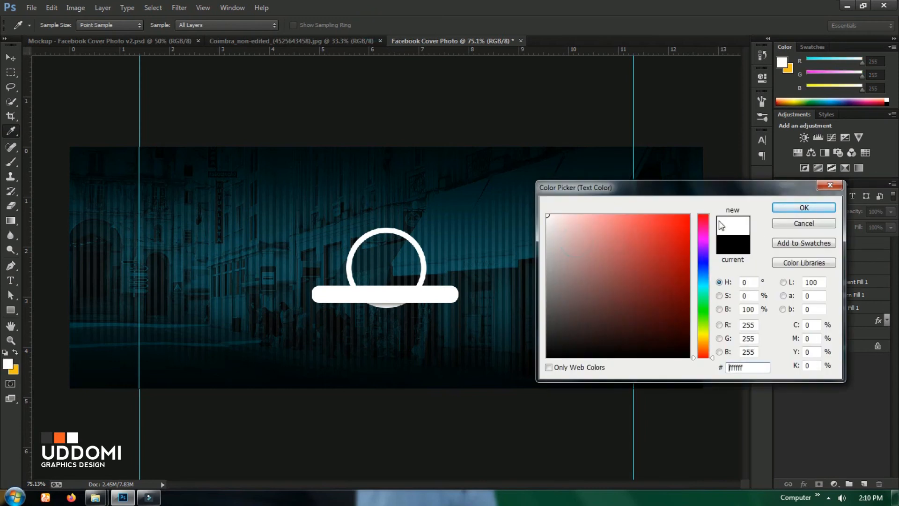
click(791, 212)
- Add the text "FCP" inside the white ring in Arial Bold at 10 pt
scroll(289, 279, up, 1)
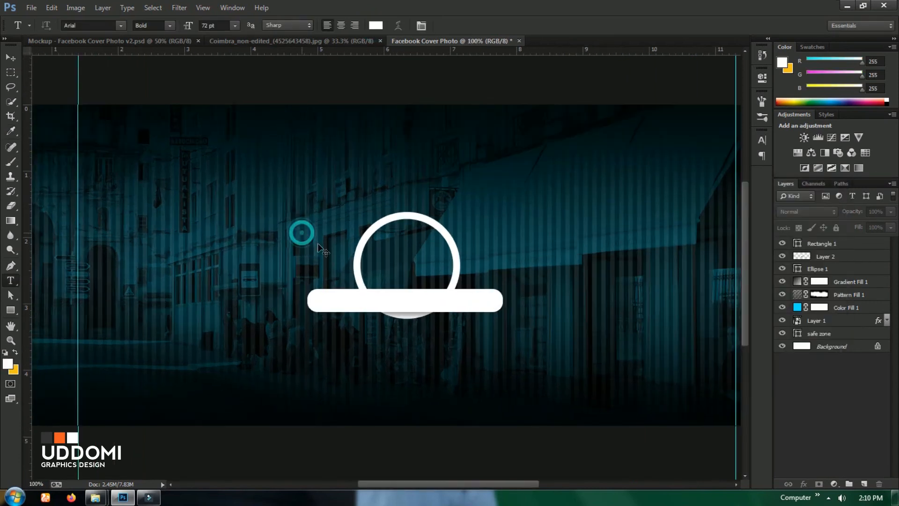
click(301, 232)
drag(395, 238, 348, 288)
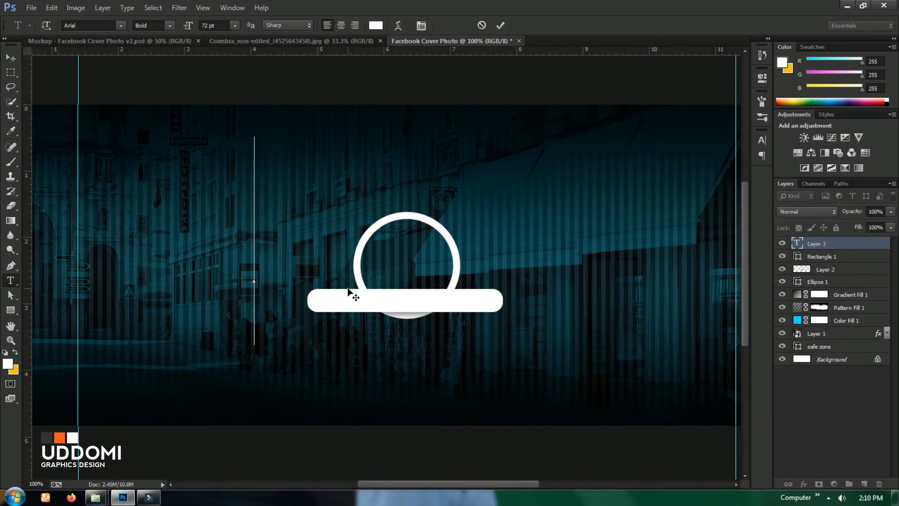
click(235, 25)
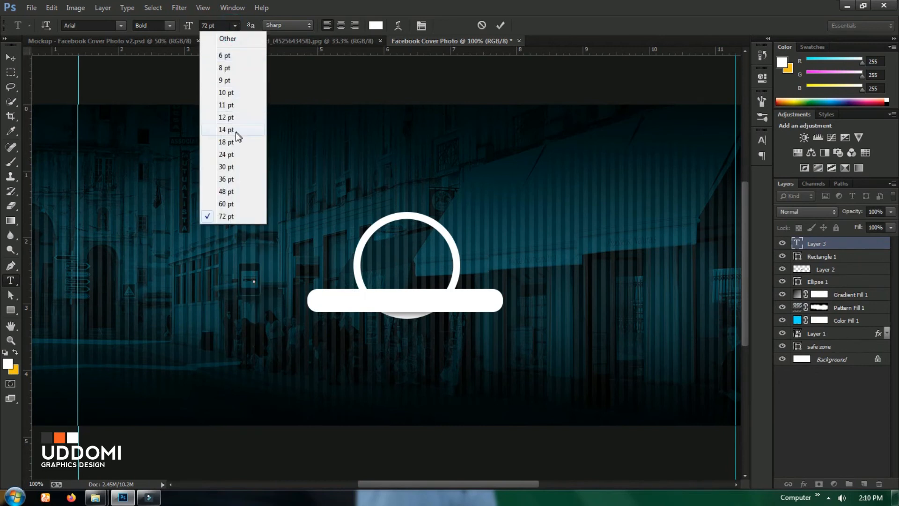
click(244, 93)
click(437, 222)
drag(423, 237, 423, 239)
scroll(397, 271, down, 3)
scroll(397, 269, up, 2)
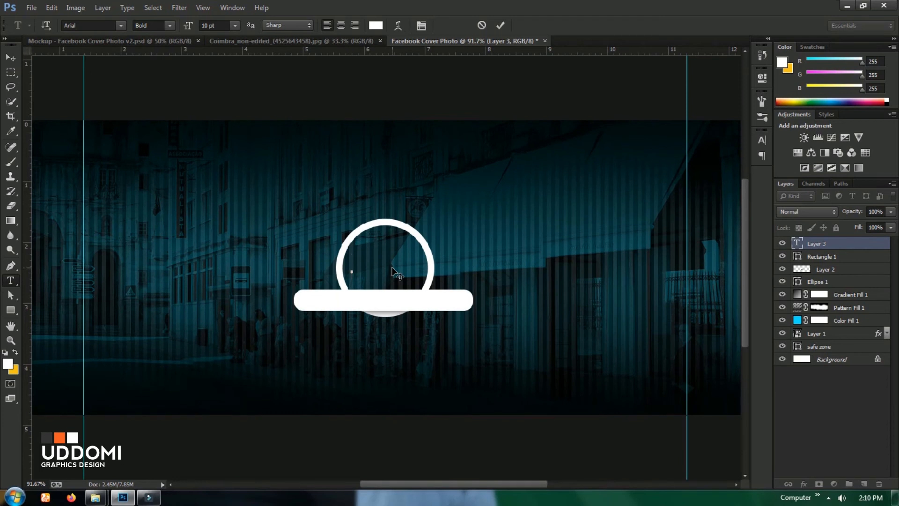
text(FCP)
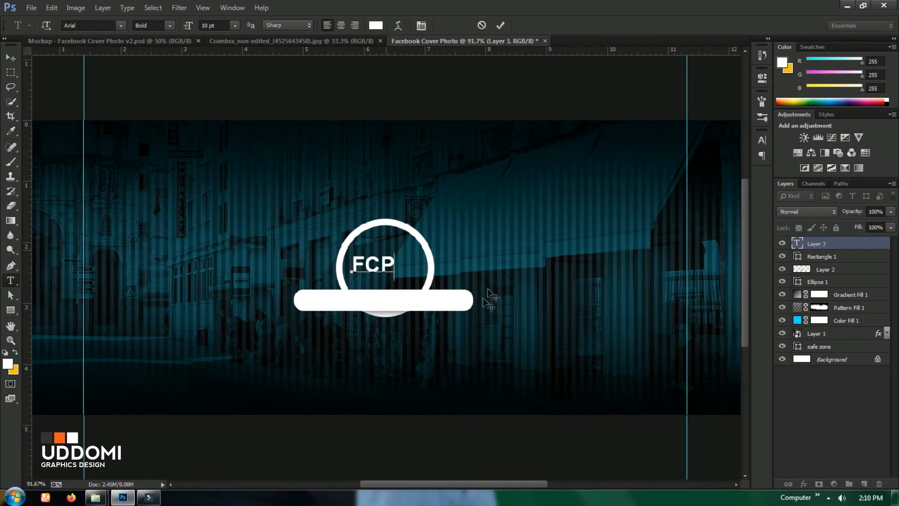
- Enlarge the FCP text to 18 pt, center it inside the ring and commit the text
double_click(388, 265)
drag(512, 279, 524, 281)
key(ctrl+minus)
scroll(404, 257, down, 2)
scroll(423, 255, up, 2)
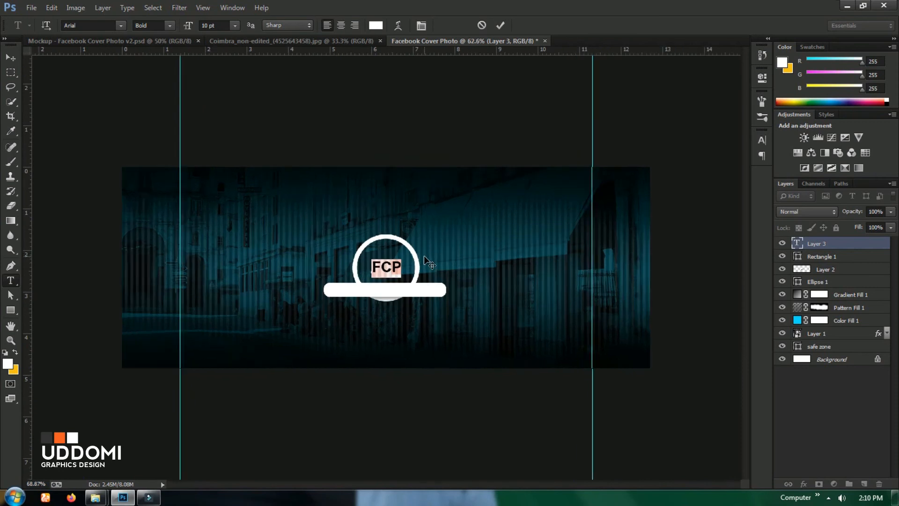
click(484, 271)
drag(482, 269, 478, 266)
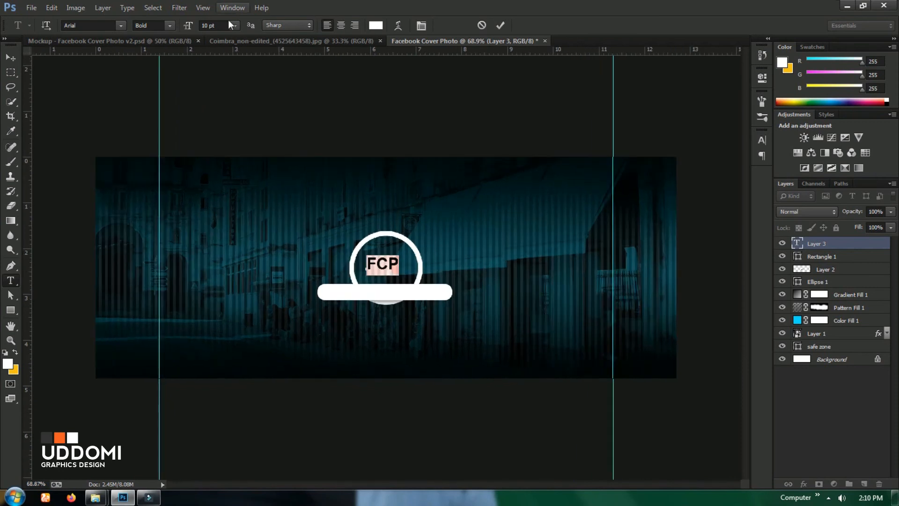
click(235, 26)
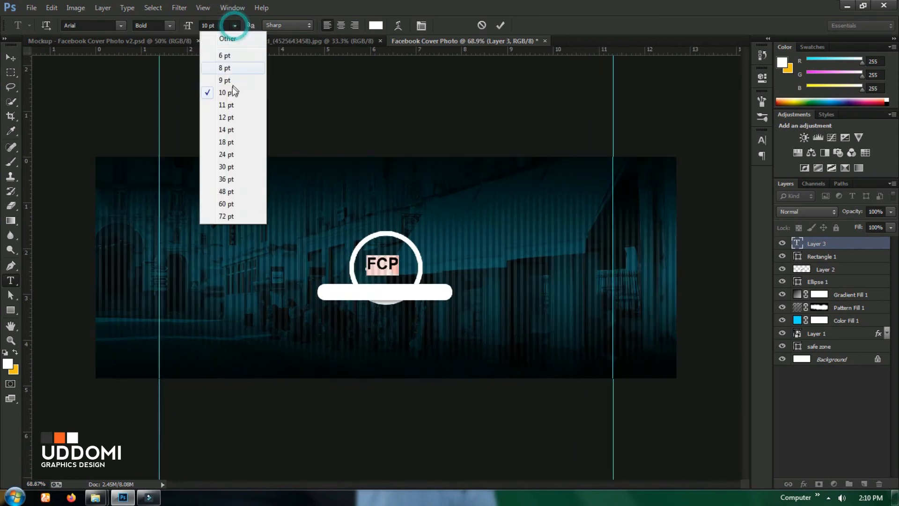
click(230, 118)
click(234, 25)
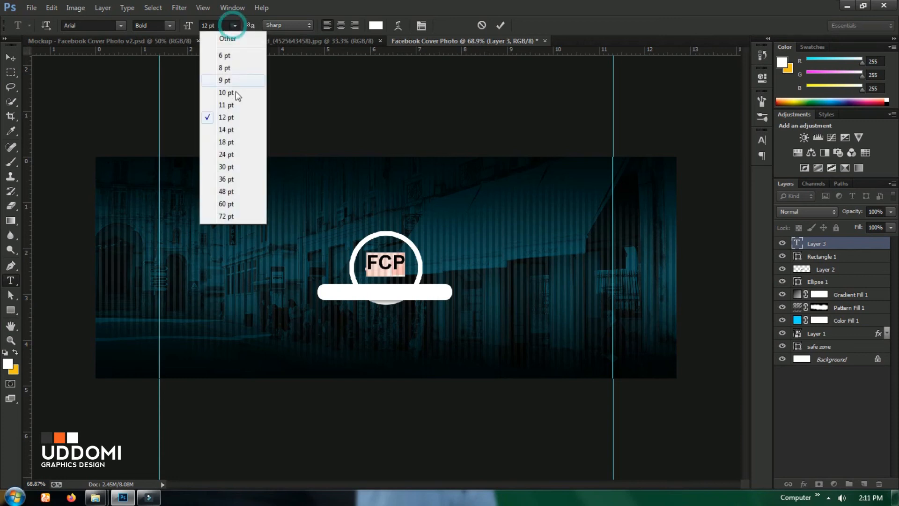
click(238, 142)
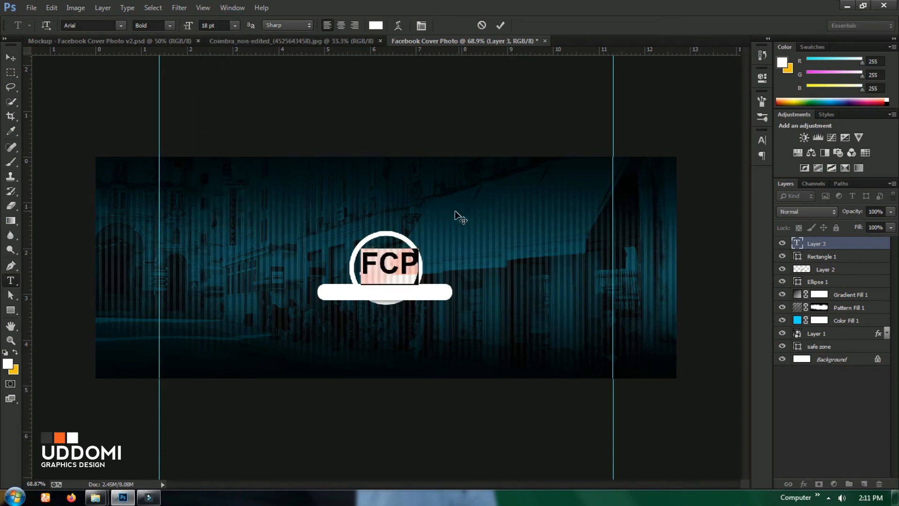
click(498, 27)
key(v)
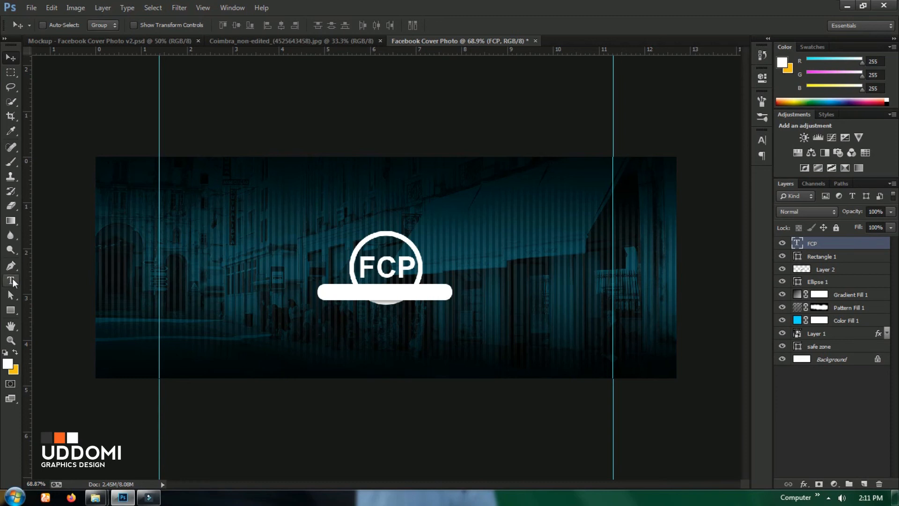
- Add a separate text layer reading "facebook cover photo" above the badge at 18 pt
click(11, 281)
click(272, 221)
drag(418, 239, 411, 236)
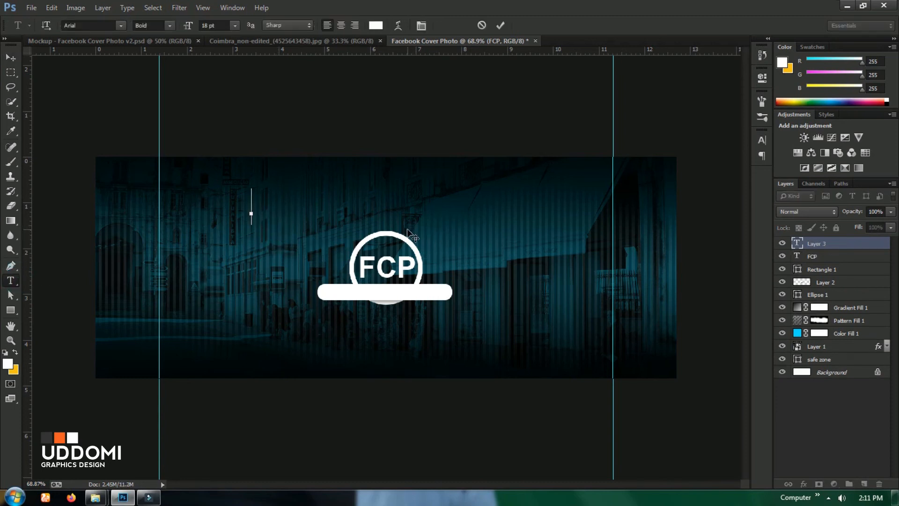
text(facebook cover)
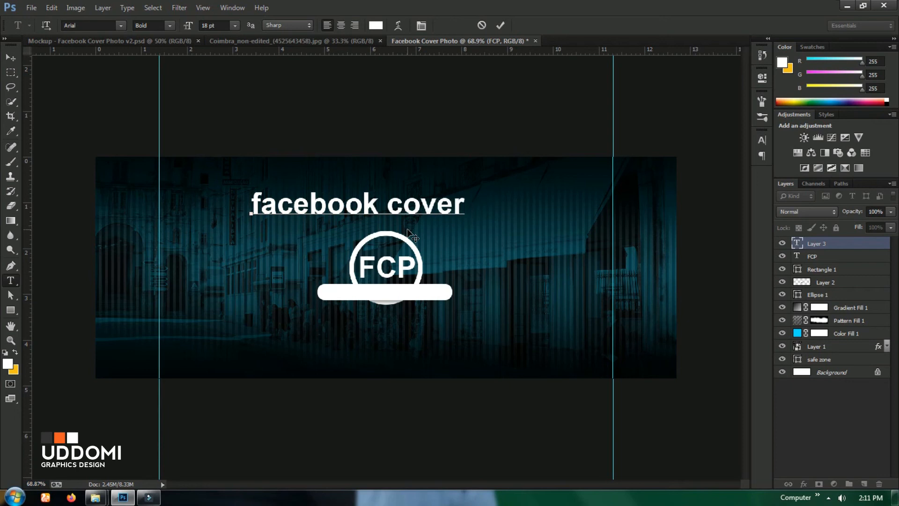
text( photo)
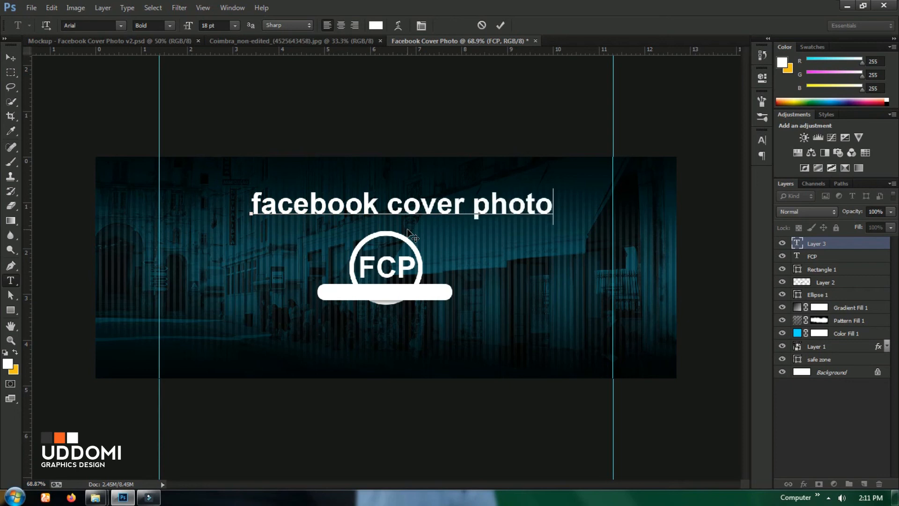
click(10, 57)
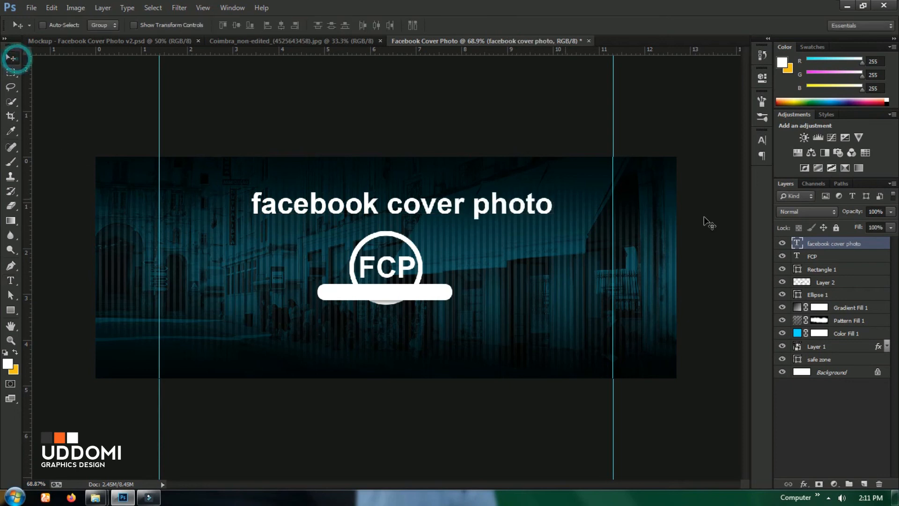
- Reduce the "facebook cover photo" text to 6 pt and move it onto the white rounded bar
click(761, 140)
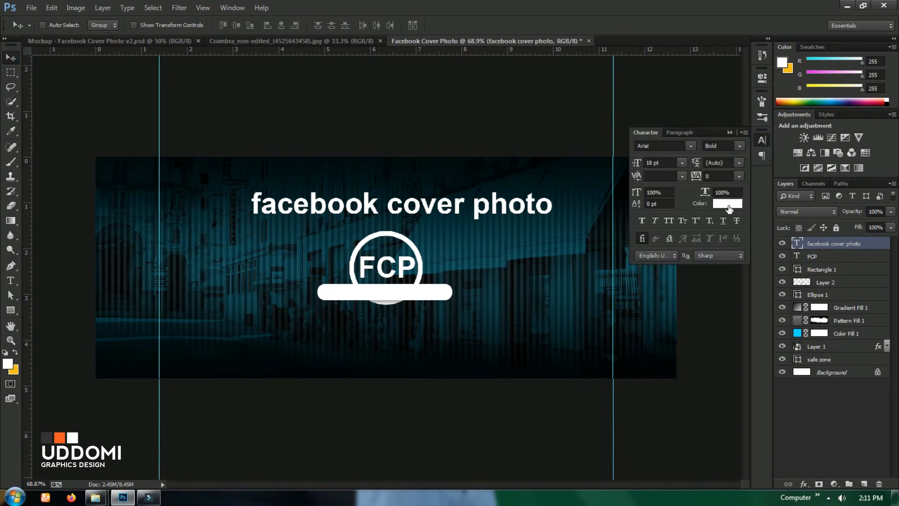
click(681, 163)
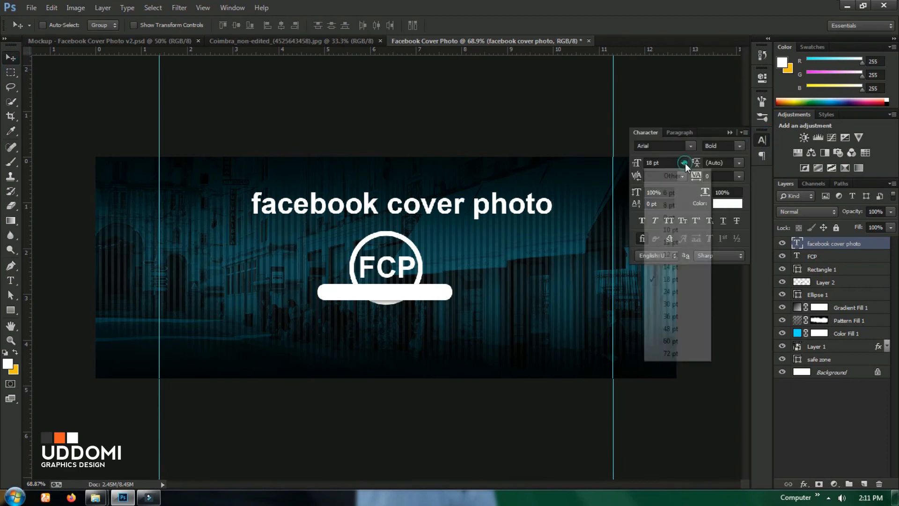
click(669, 229)
drag(448, 194, 515, 297)
click(682, 162)
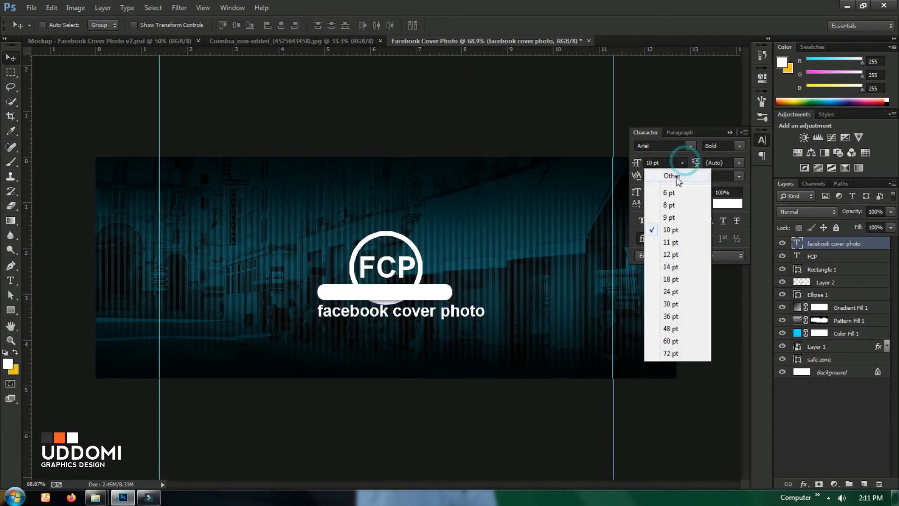
click(672, 202)
drag(502, 292, 501, 286)
- Set the color of the "facebook cover photo" text to black, 000000
key(i)
click(729, 204)
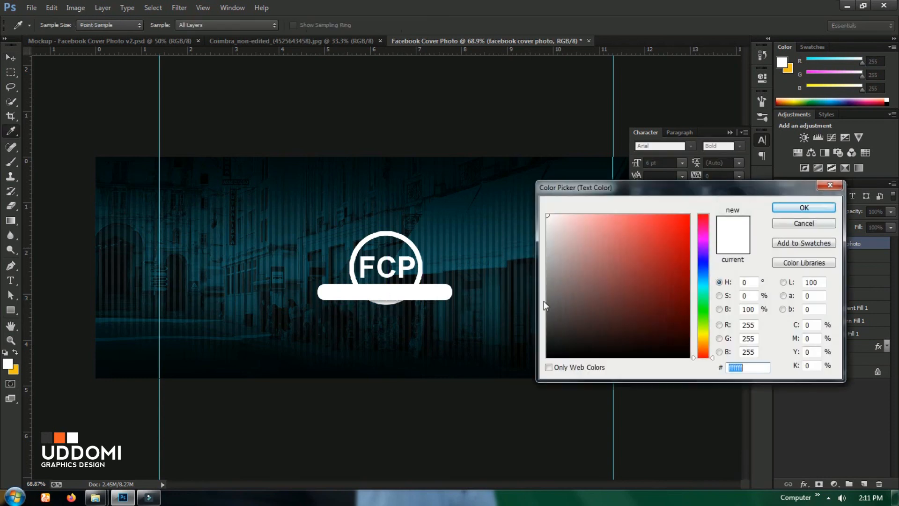
drag(556, 323, 530, 368)
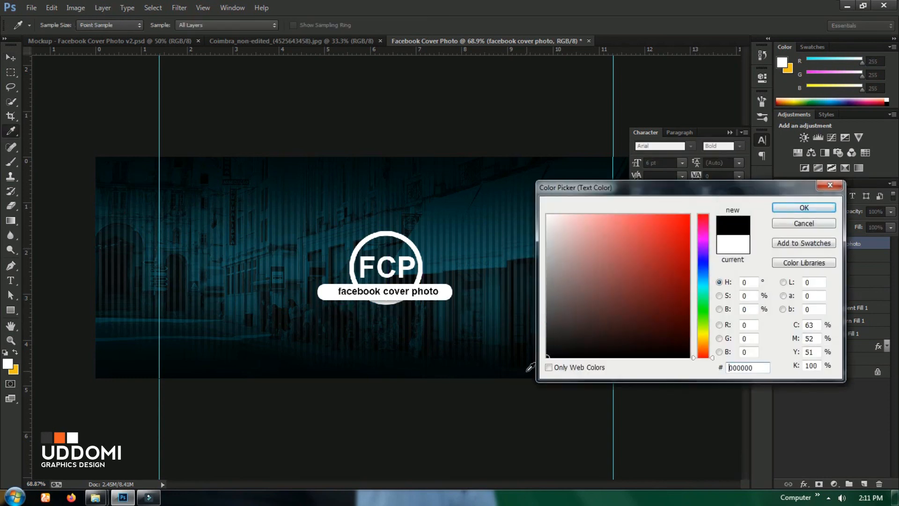
click(803, 208)
- Nudge the "facebook cover photo" text slightly up and left to center it on the white bar
key(v)
scroll(401, 317, up, 3)
drag(553, 309, 550, 311)
key(Up)
key(Up)
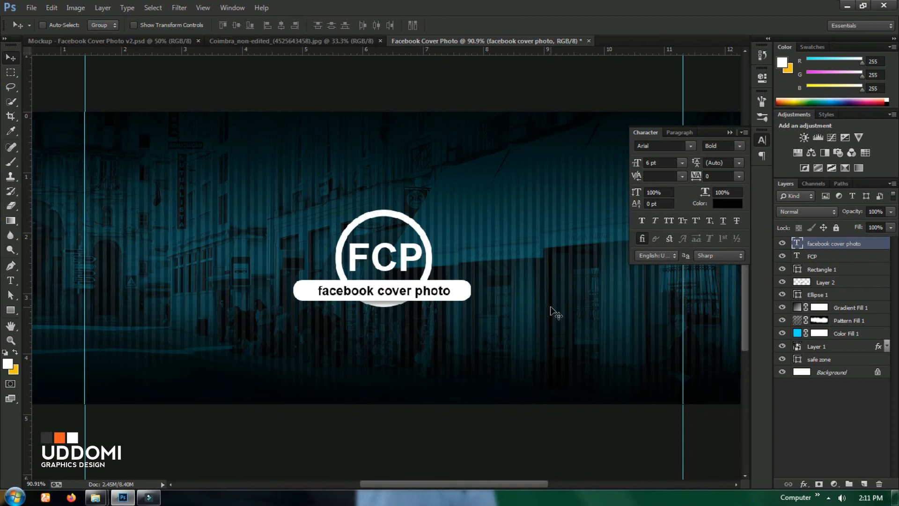
key(Up)
key(Left)
key(Left)
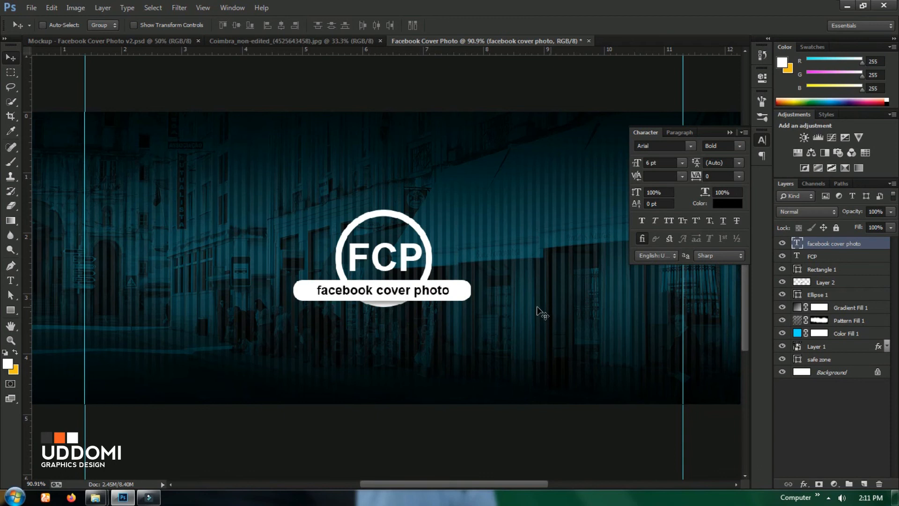
- Recolor the "facebook cover photo" text to the teal 1d7d8c and close the character settings
scroll(502, 313, up, 1)
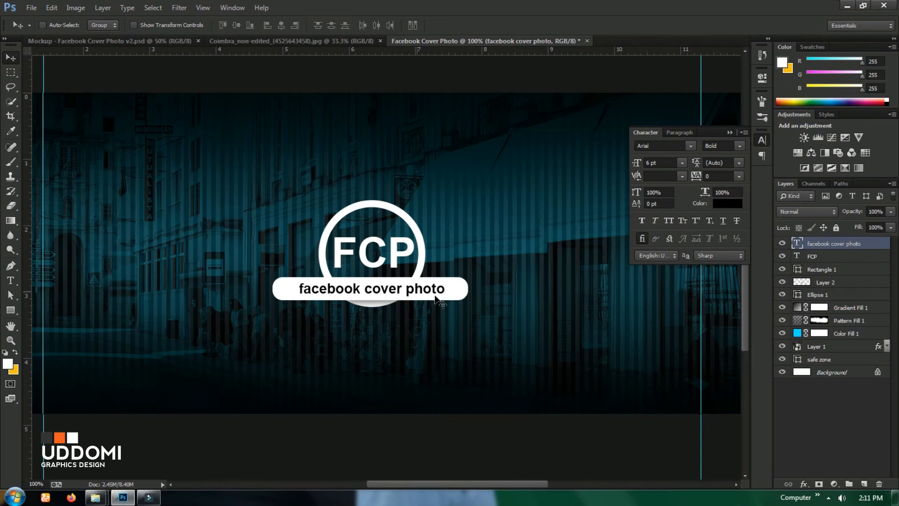
click(734, 204)
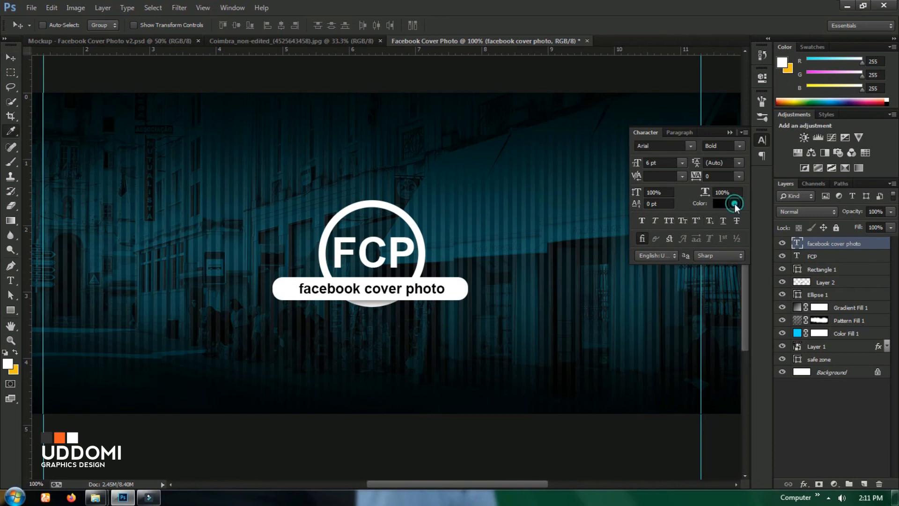
click(498, 227)
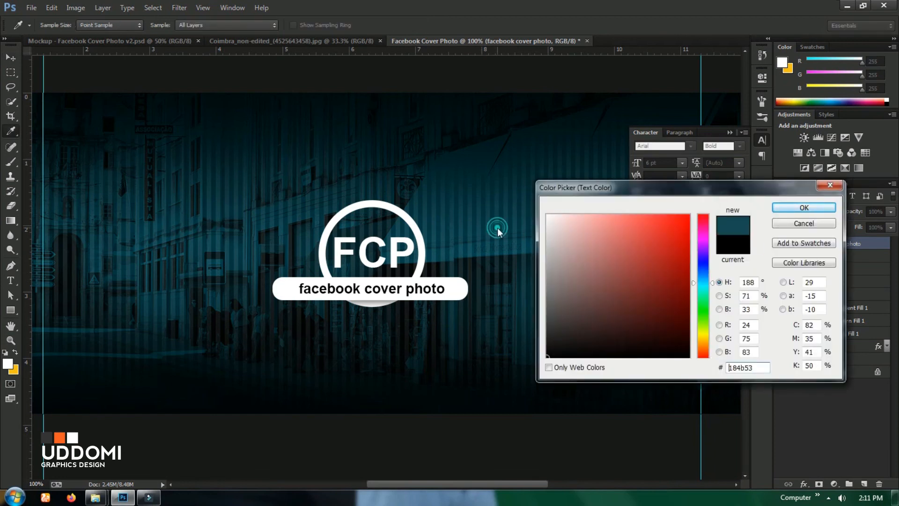
drag(650, 300, 659, 279)
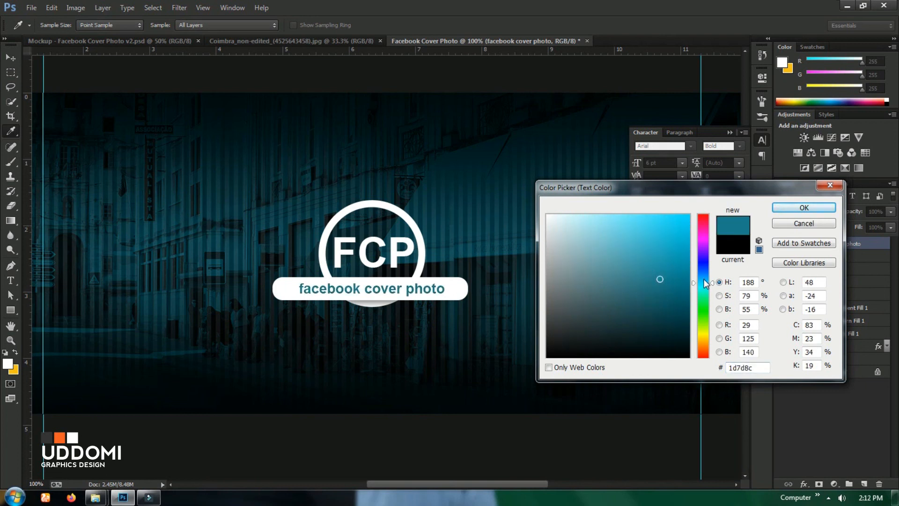
click(797, 207)
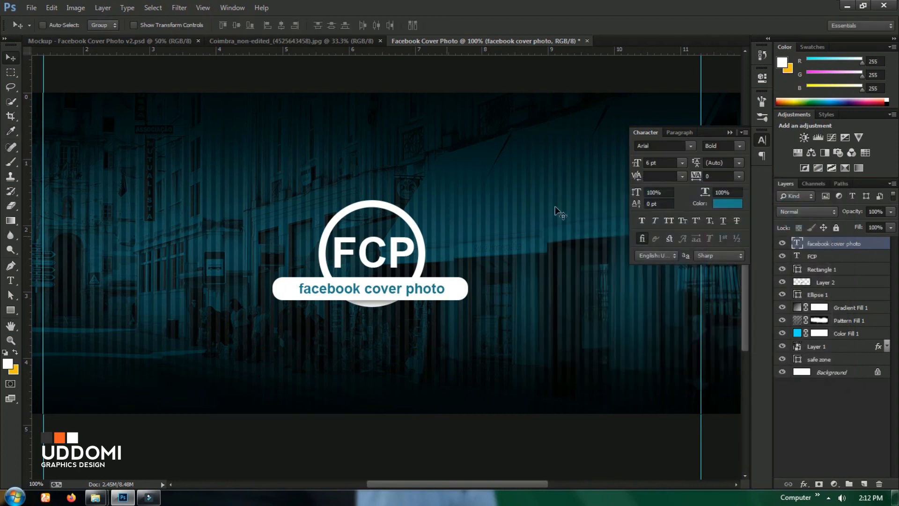
click(761, 142)
scroll(429, 262, down, 3)
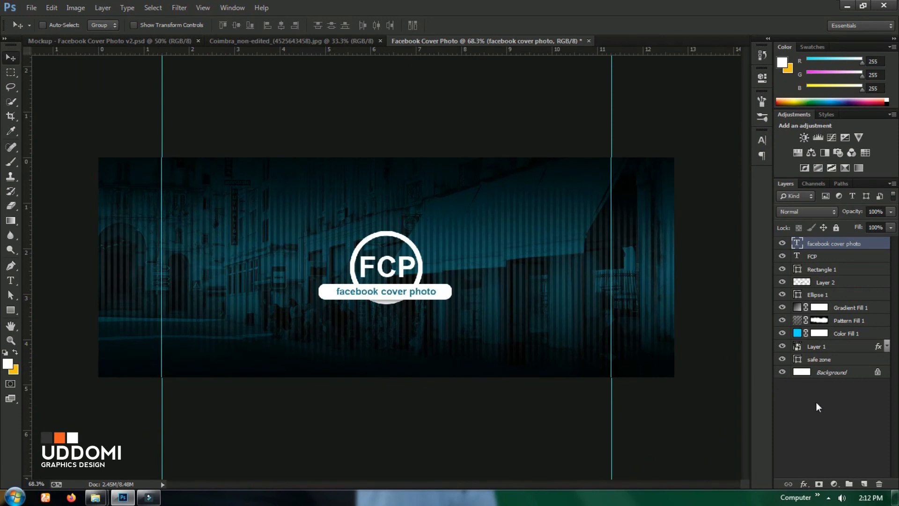
- Stamp all visible layers into a new merged layer on top and hide every other layer
click(816, 405)
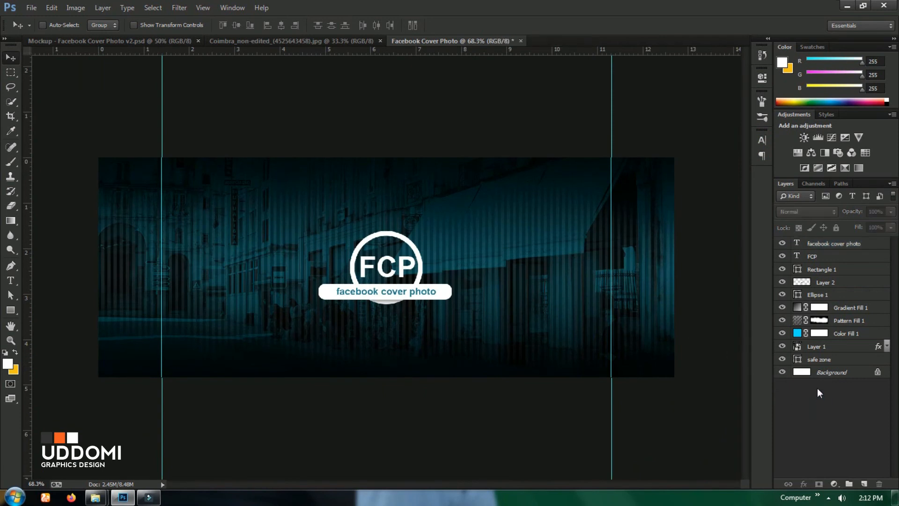
key(ctrl+shift+alt+e)
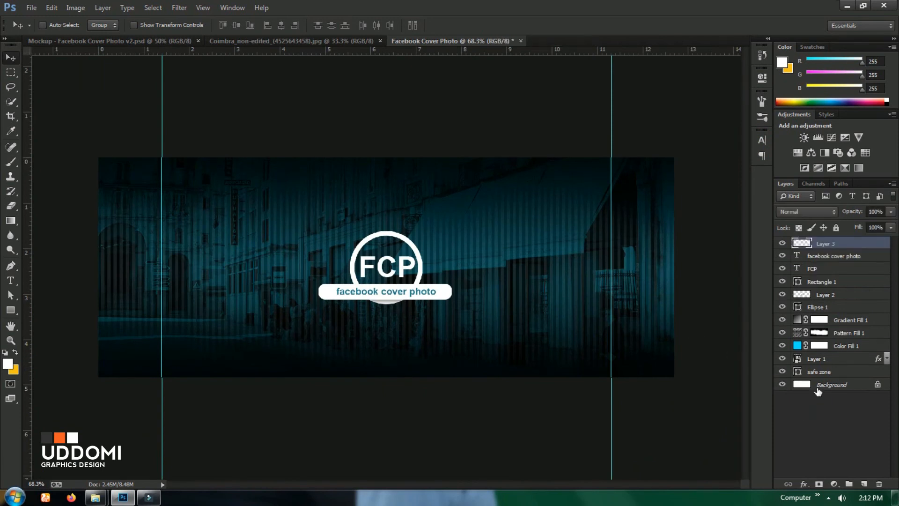
alt+click(782, 243)
click(781, 243)
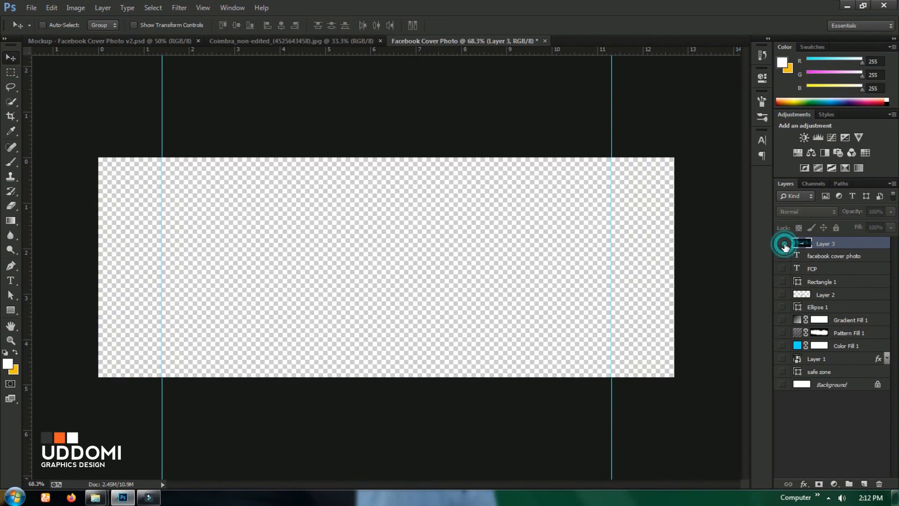
click(781, 243)
click(847, 242)
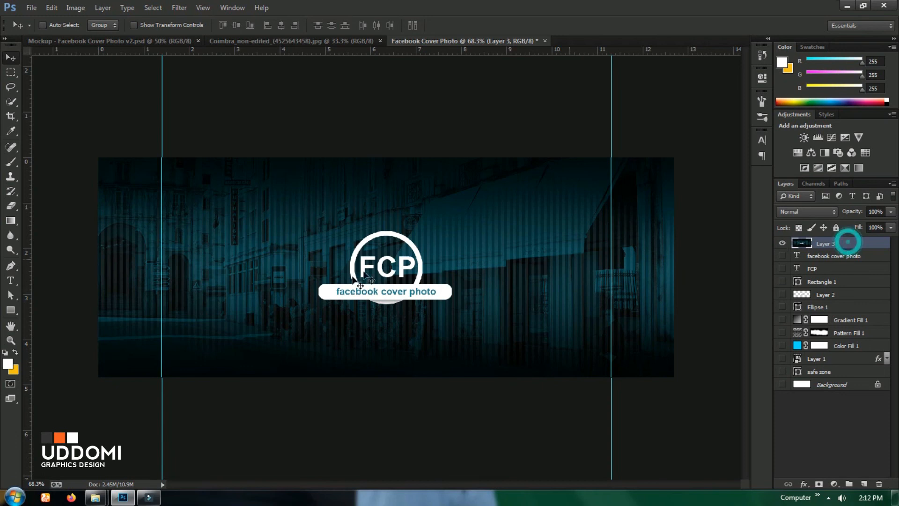
scroll(352, 279, up, 2)
scroll(351, 279, down, 1)
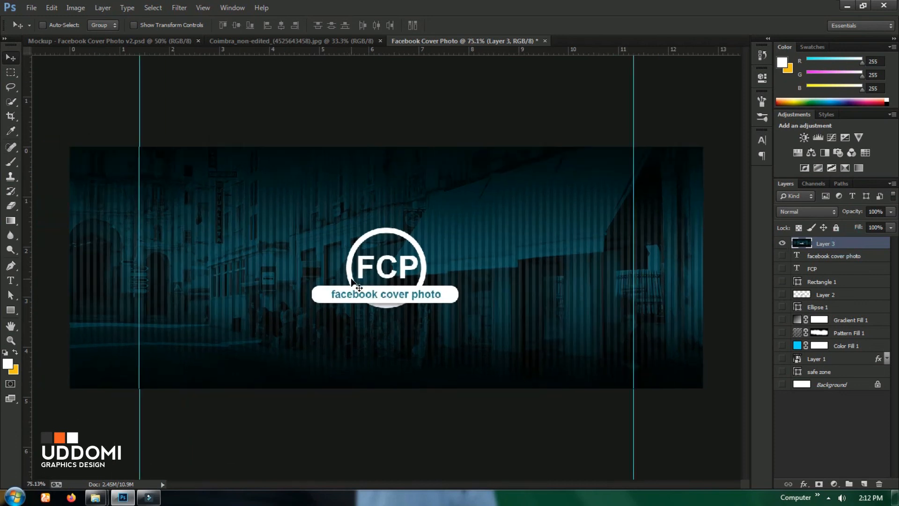
- Close the Coimbra street photo and open the cover photo smart object from the mockup's Cover group
click(262, 41)
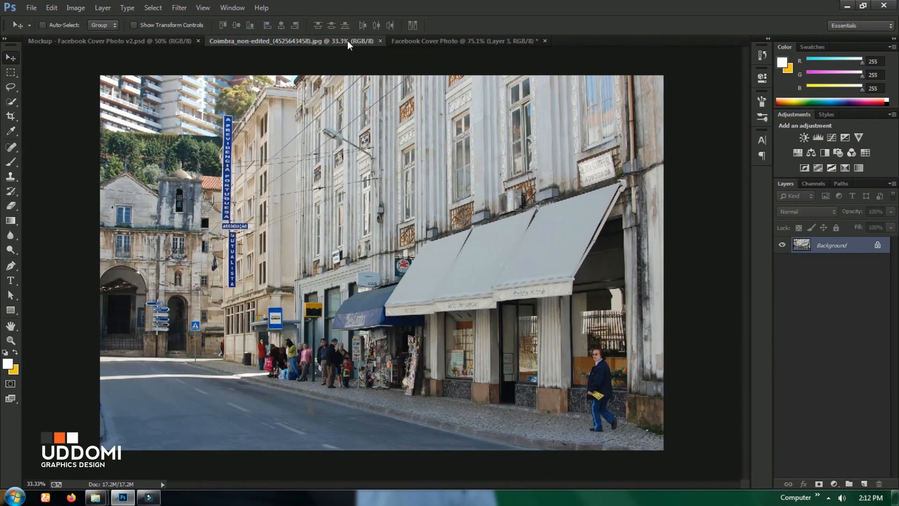
click(380, 41)
click(171, 41)
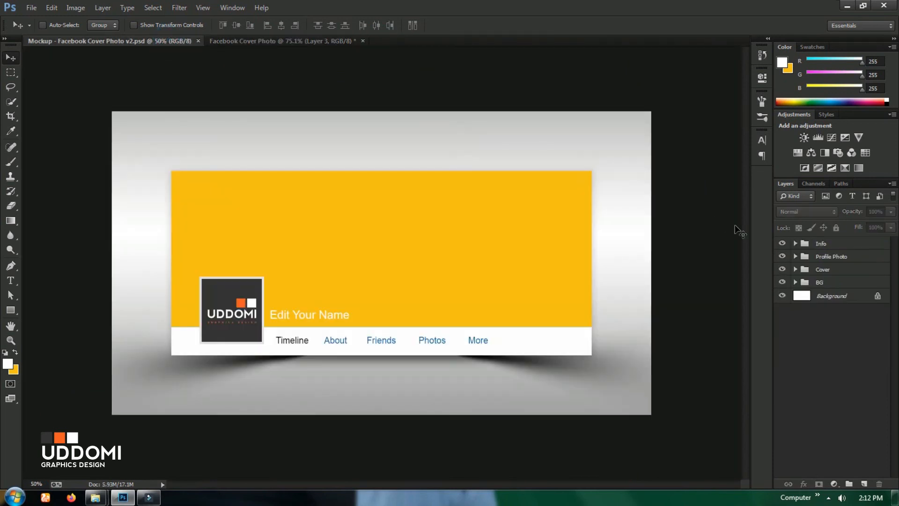
click(825, 271)
click(795, 269)
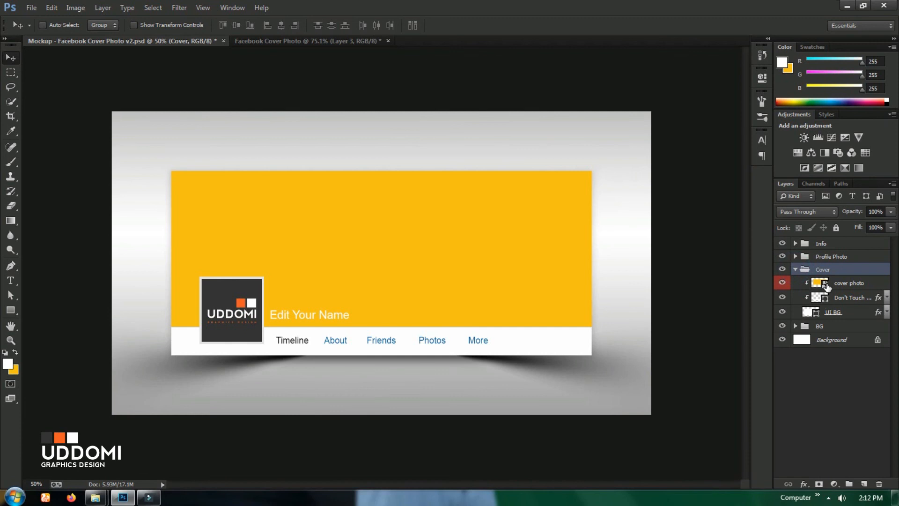
click(825, 285)
double_click(825, 284)
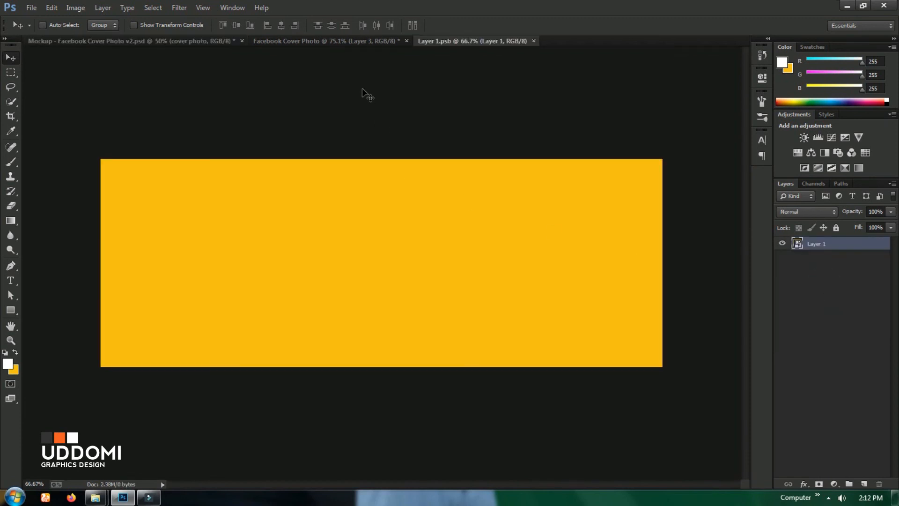
- Copy the merged cover artwork from the Facebook Cover Photo document into Layer 1.psb, covering the yellow placeholder
click(347, 41)
drag(408, 209, 408, 214)
drag(435, 106, 431, 244)
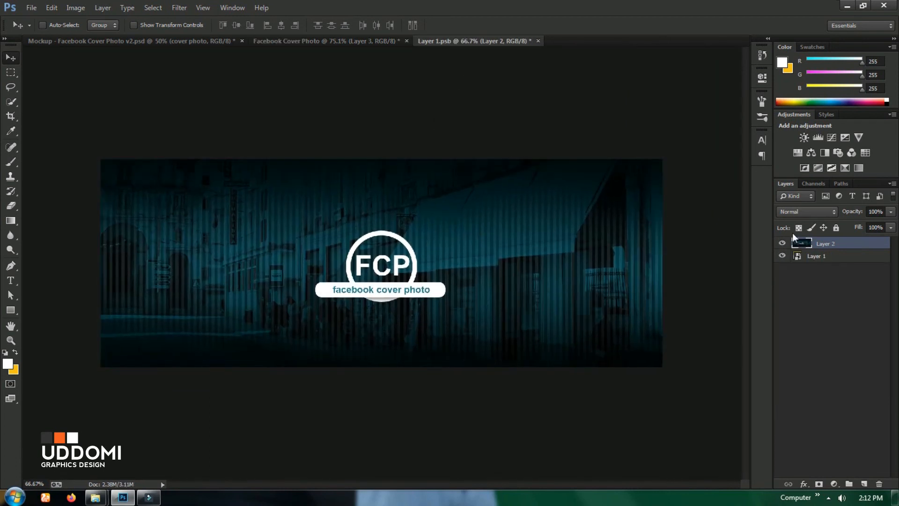
- Hide the yellow Layer 1 and shift the cover artwork slightly up in the smart object
click(782, 256)
drag(490, 259, 491, 253)
key(Down)
key(Down)
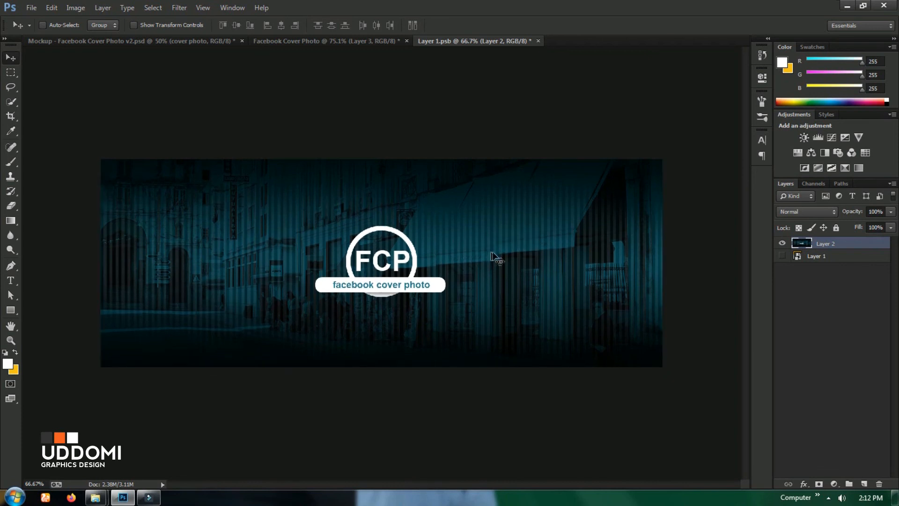
click(857, 295)
- Save the smart object and check the cover artwork in the Mockup - Facebook Cover Photo v2.psd document
click(28, 10)
click(51, 129)
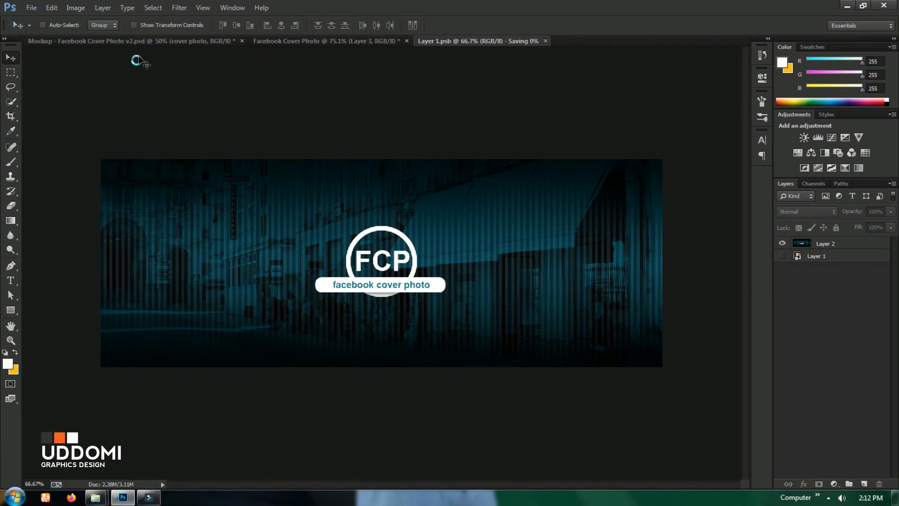
click(147, 40)
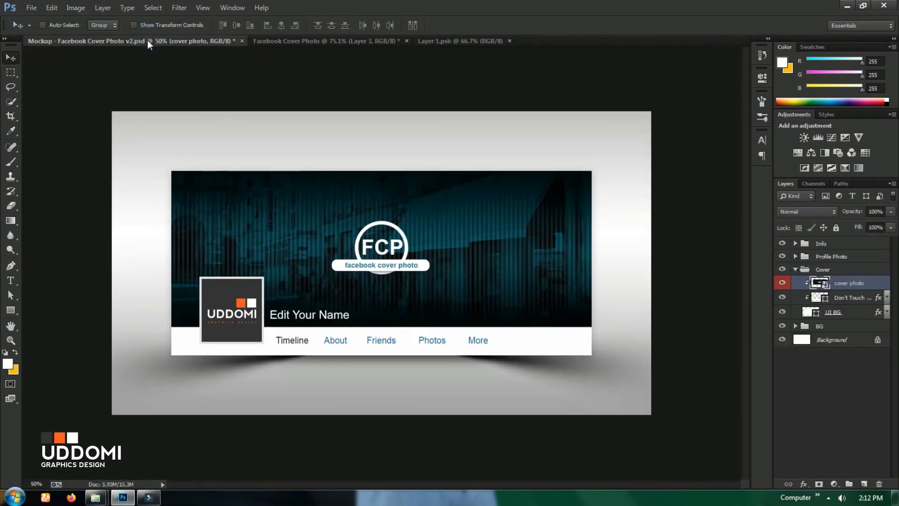
key(ctrl+plus)
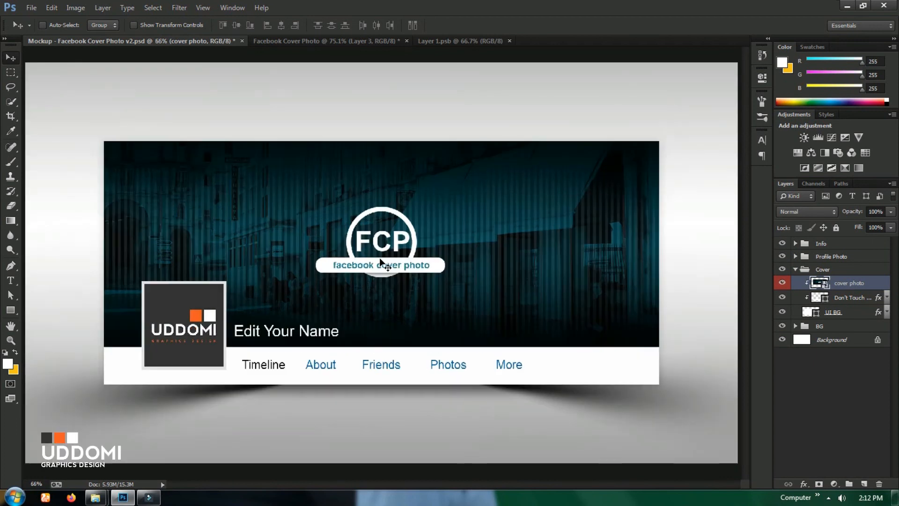
scroll(380, 258, down, 2)
scroll(389, 260, up, 1)
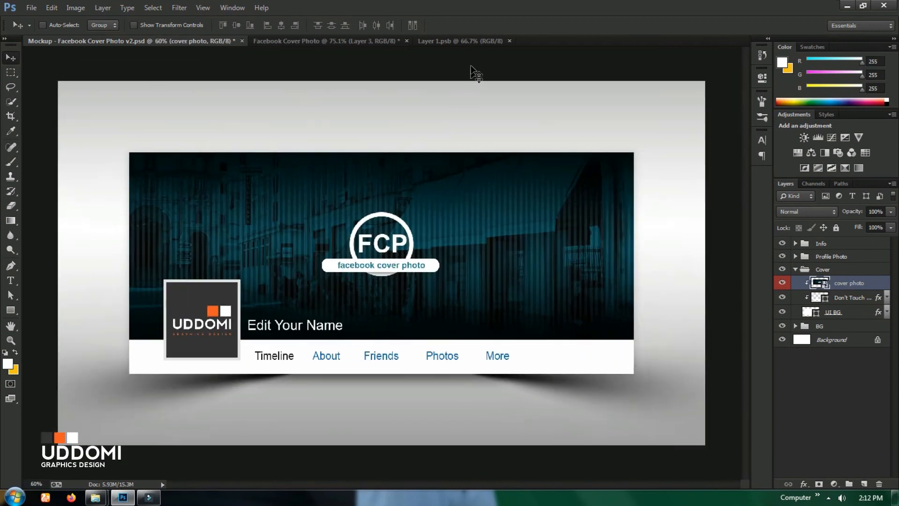
- In Layer 1.psb, hide the artwork layer, show the yellow placeholder, save, and view the mockup
click(464, 41)
click(781, 244)
click(782, 256)
click(31, 7)
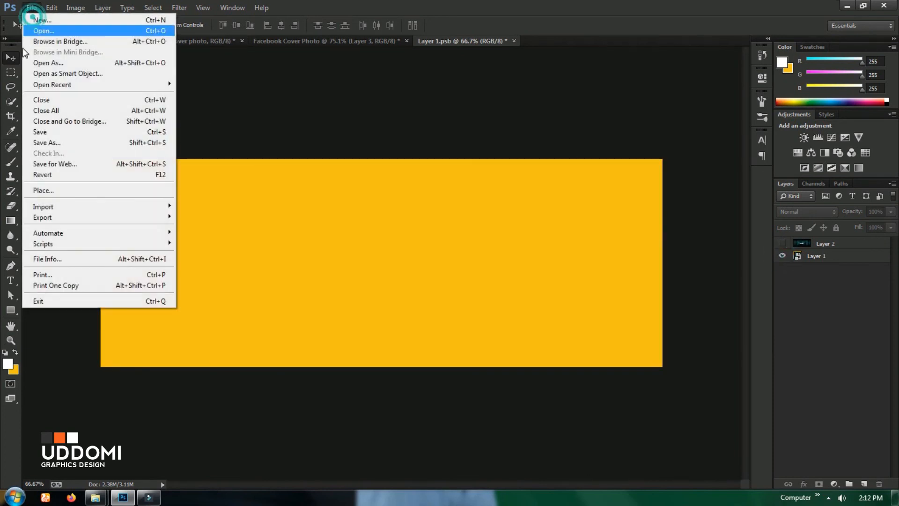
click(45, 132)
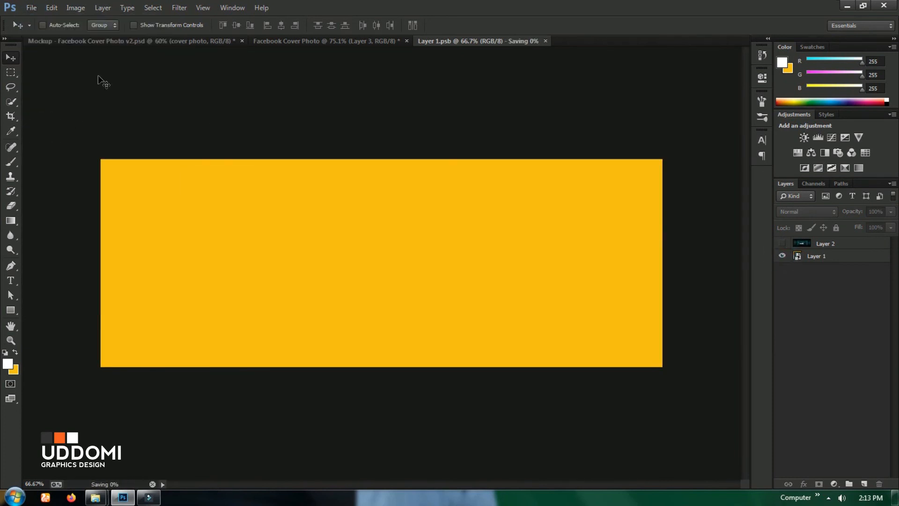
click(124, 45)
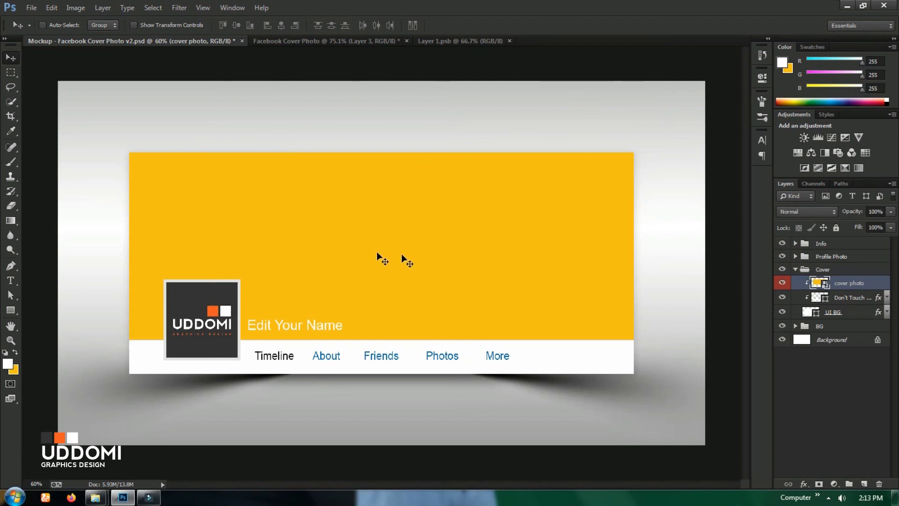
- Show the artwork layer again in Layer 1.psb, hide the yellow placeholder, save, and inspect the mockup
click(453, 42)
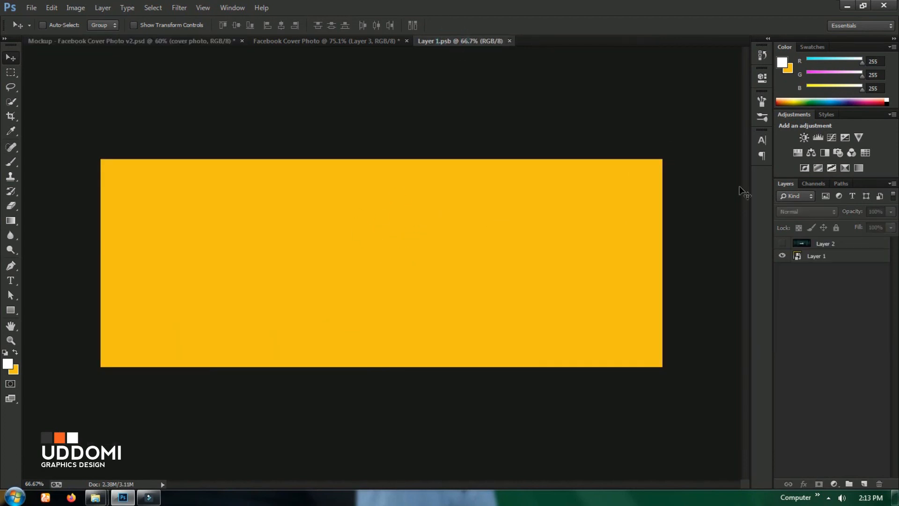
click(782, 243)
click(781, 256)
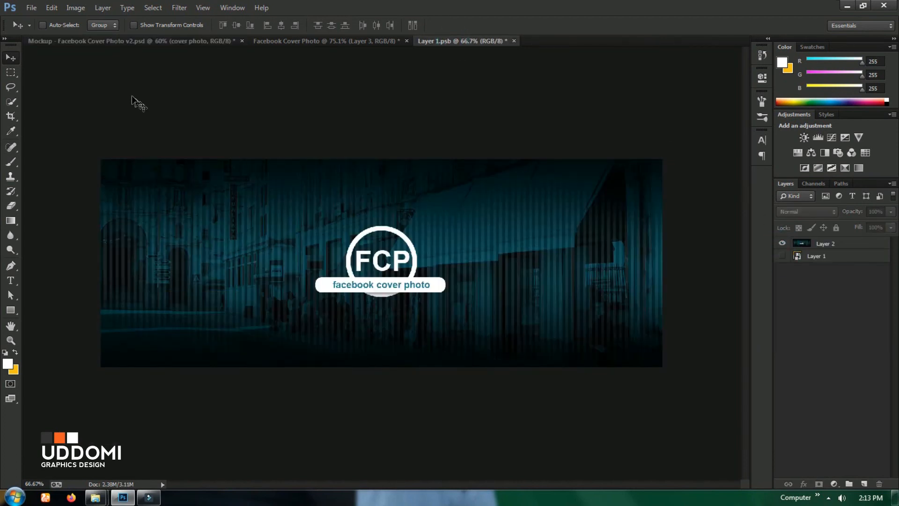
click(27, 9)
click(56, 131)
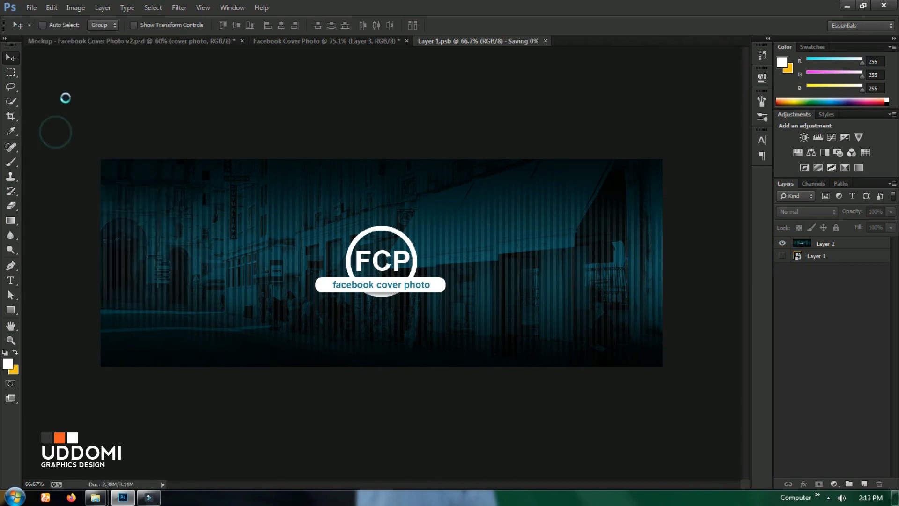
click(126, 43)
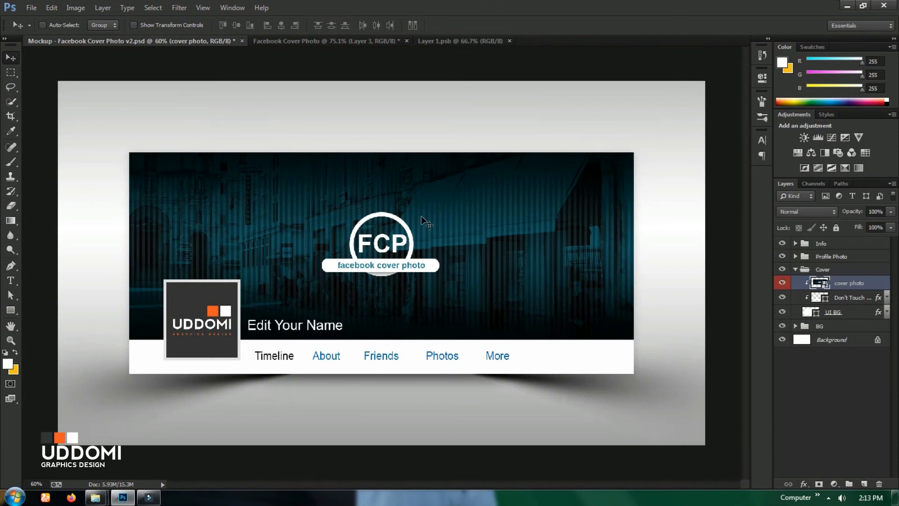
scroll(373, 284, up, 3)
scroll(370, 279, down, 2)
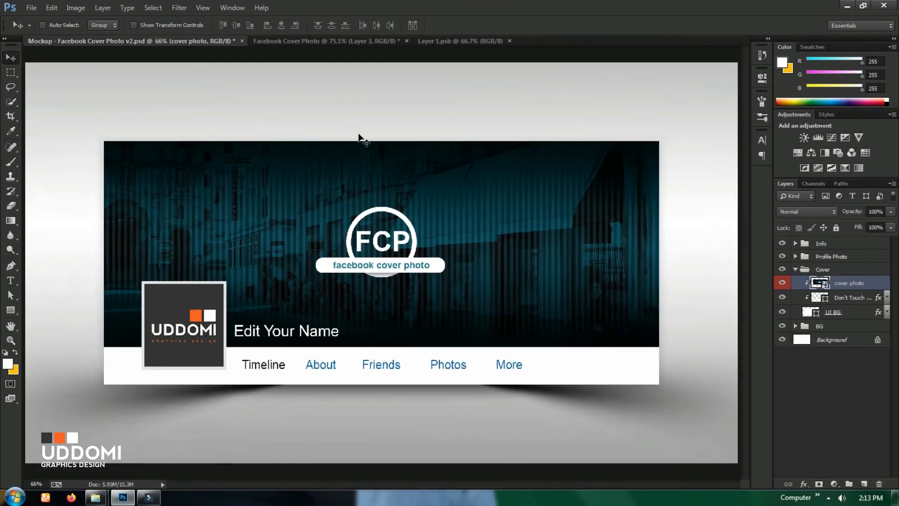
- Move the cover artwork on Layer 2 slightly down, save the smart object, and return to the mockup with no layer selected
click(442, 41)
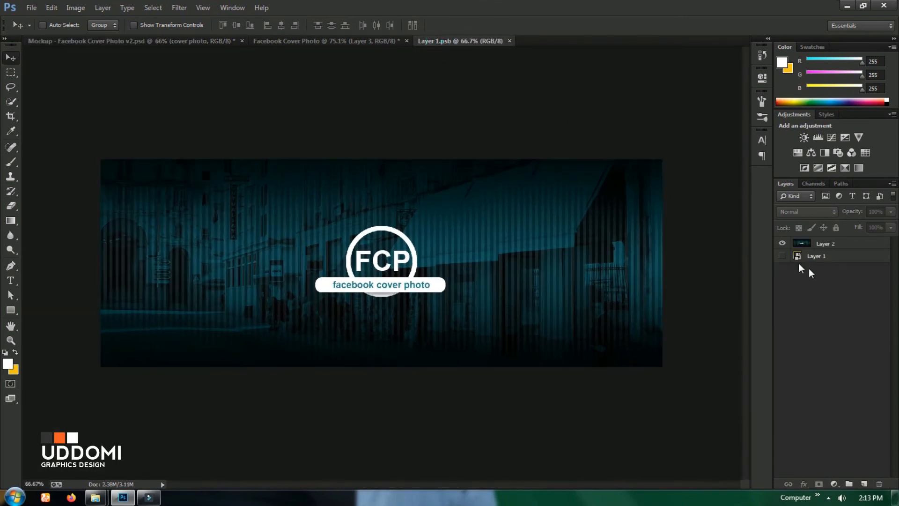
click(843, 245)
drag(570, 261, 569, 268)
click(28, 10)
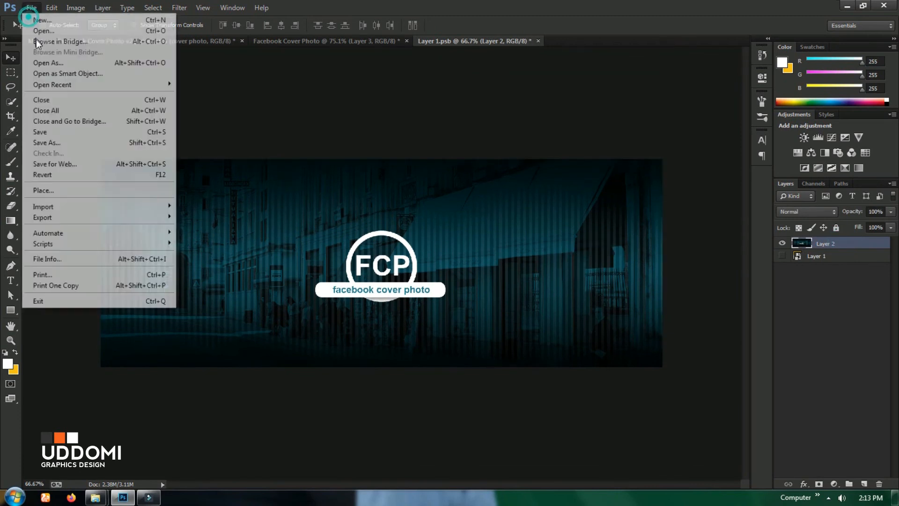
click(64, 132)
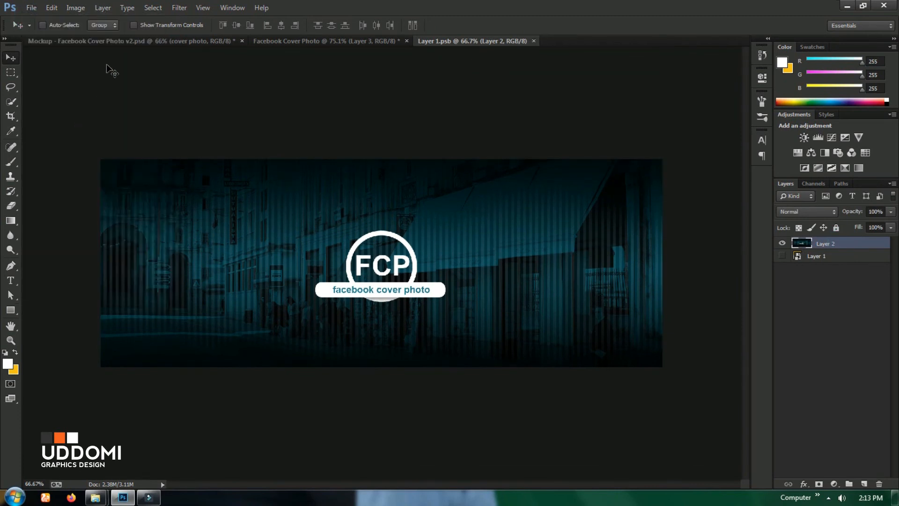
click(121, 41)
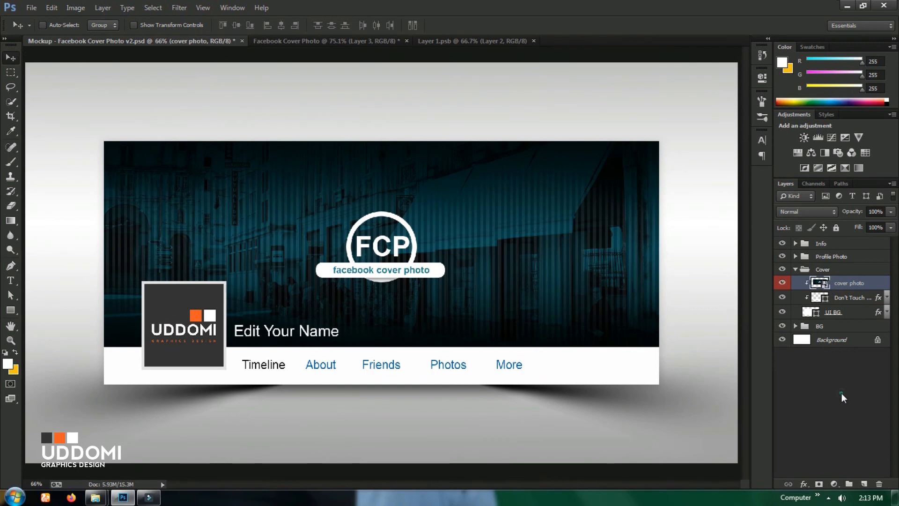
click(841, 397)
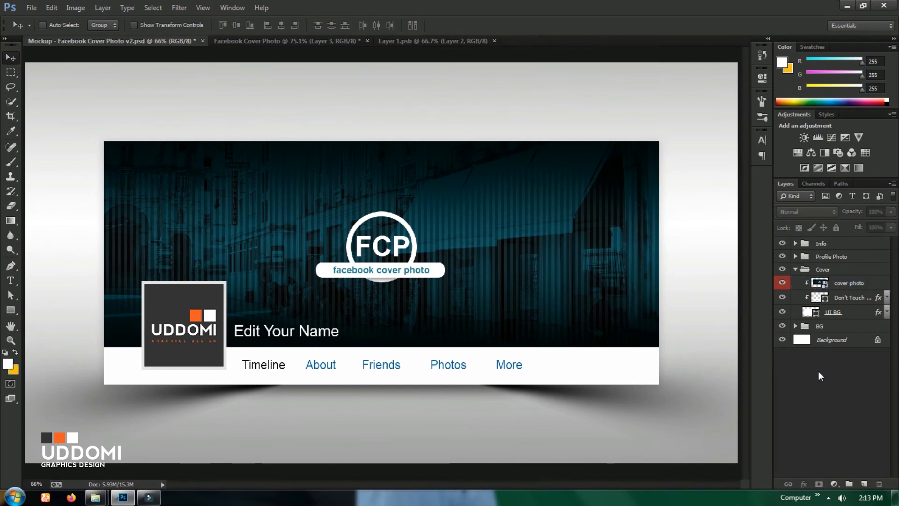